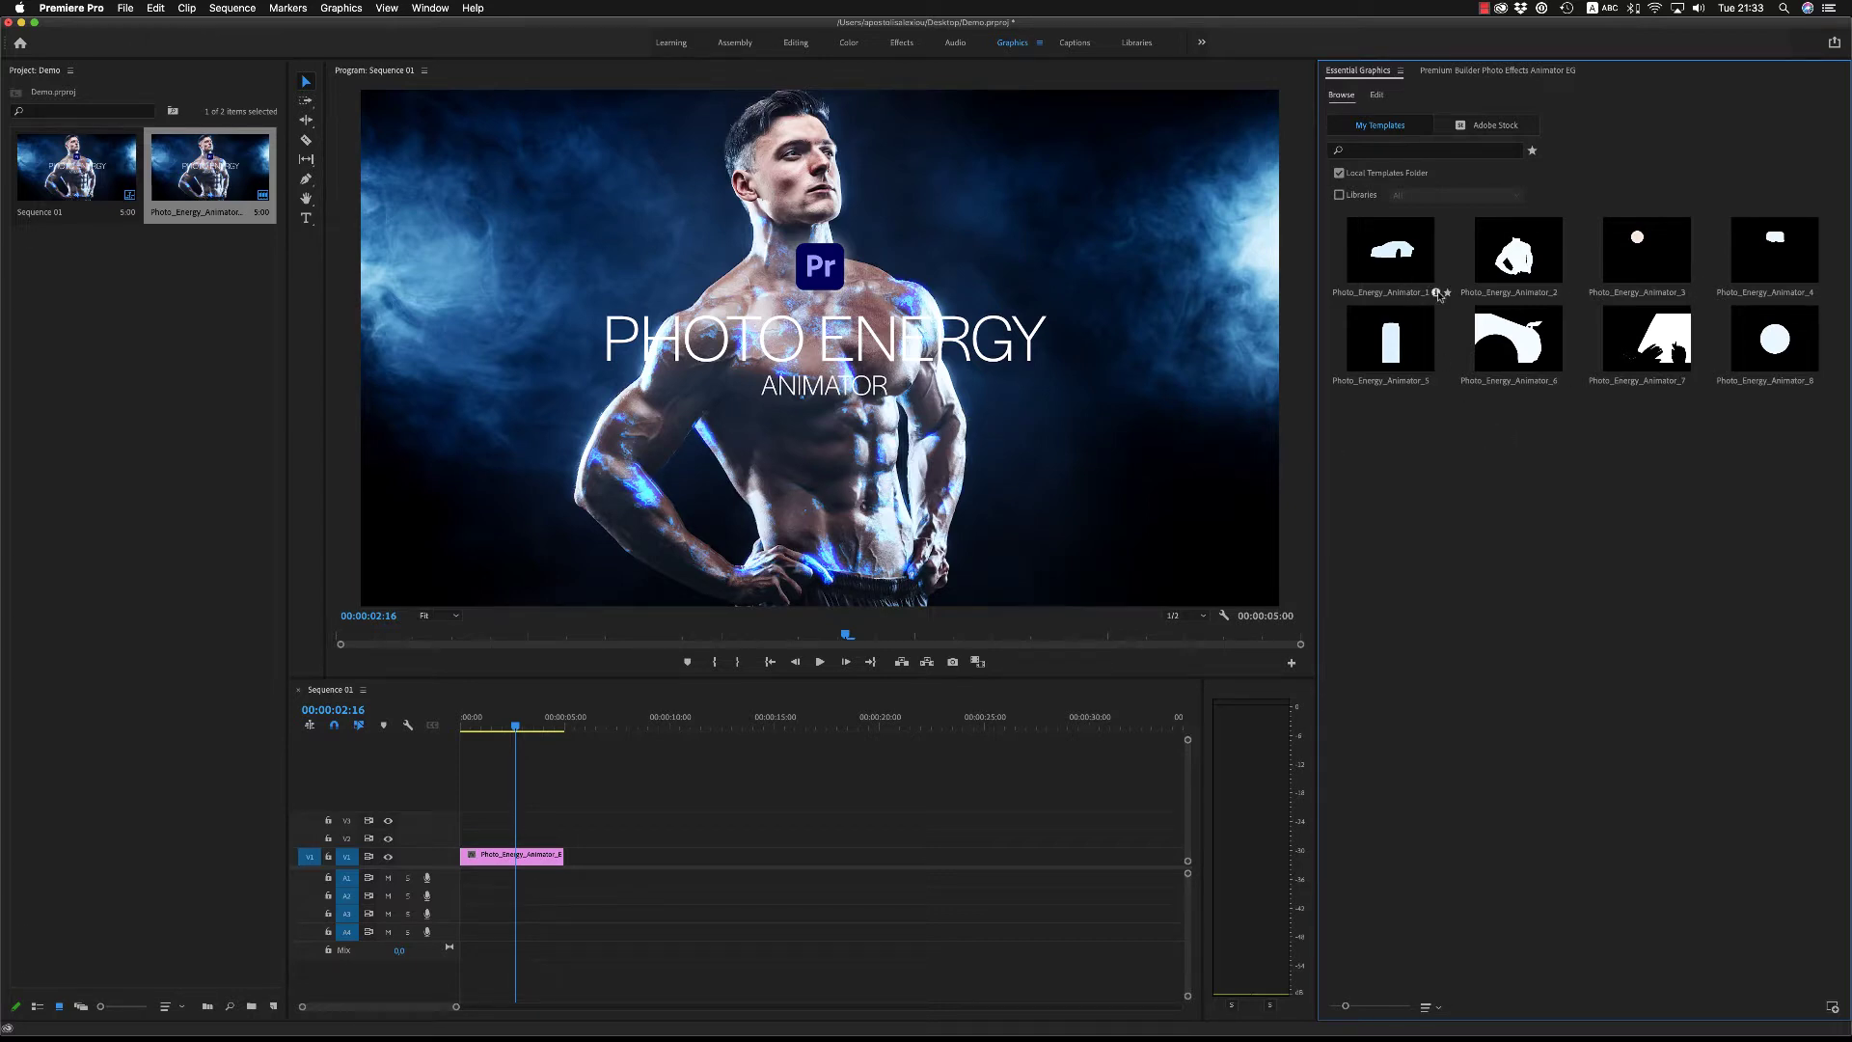
# Step: Place Photo_Energy_Animator_2 on V1 and select it to show its template controls
pyautogui.moveTo(1516, 258); pyautogui.dragTo(602, 865)
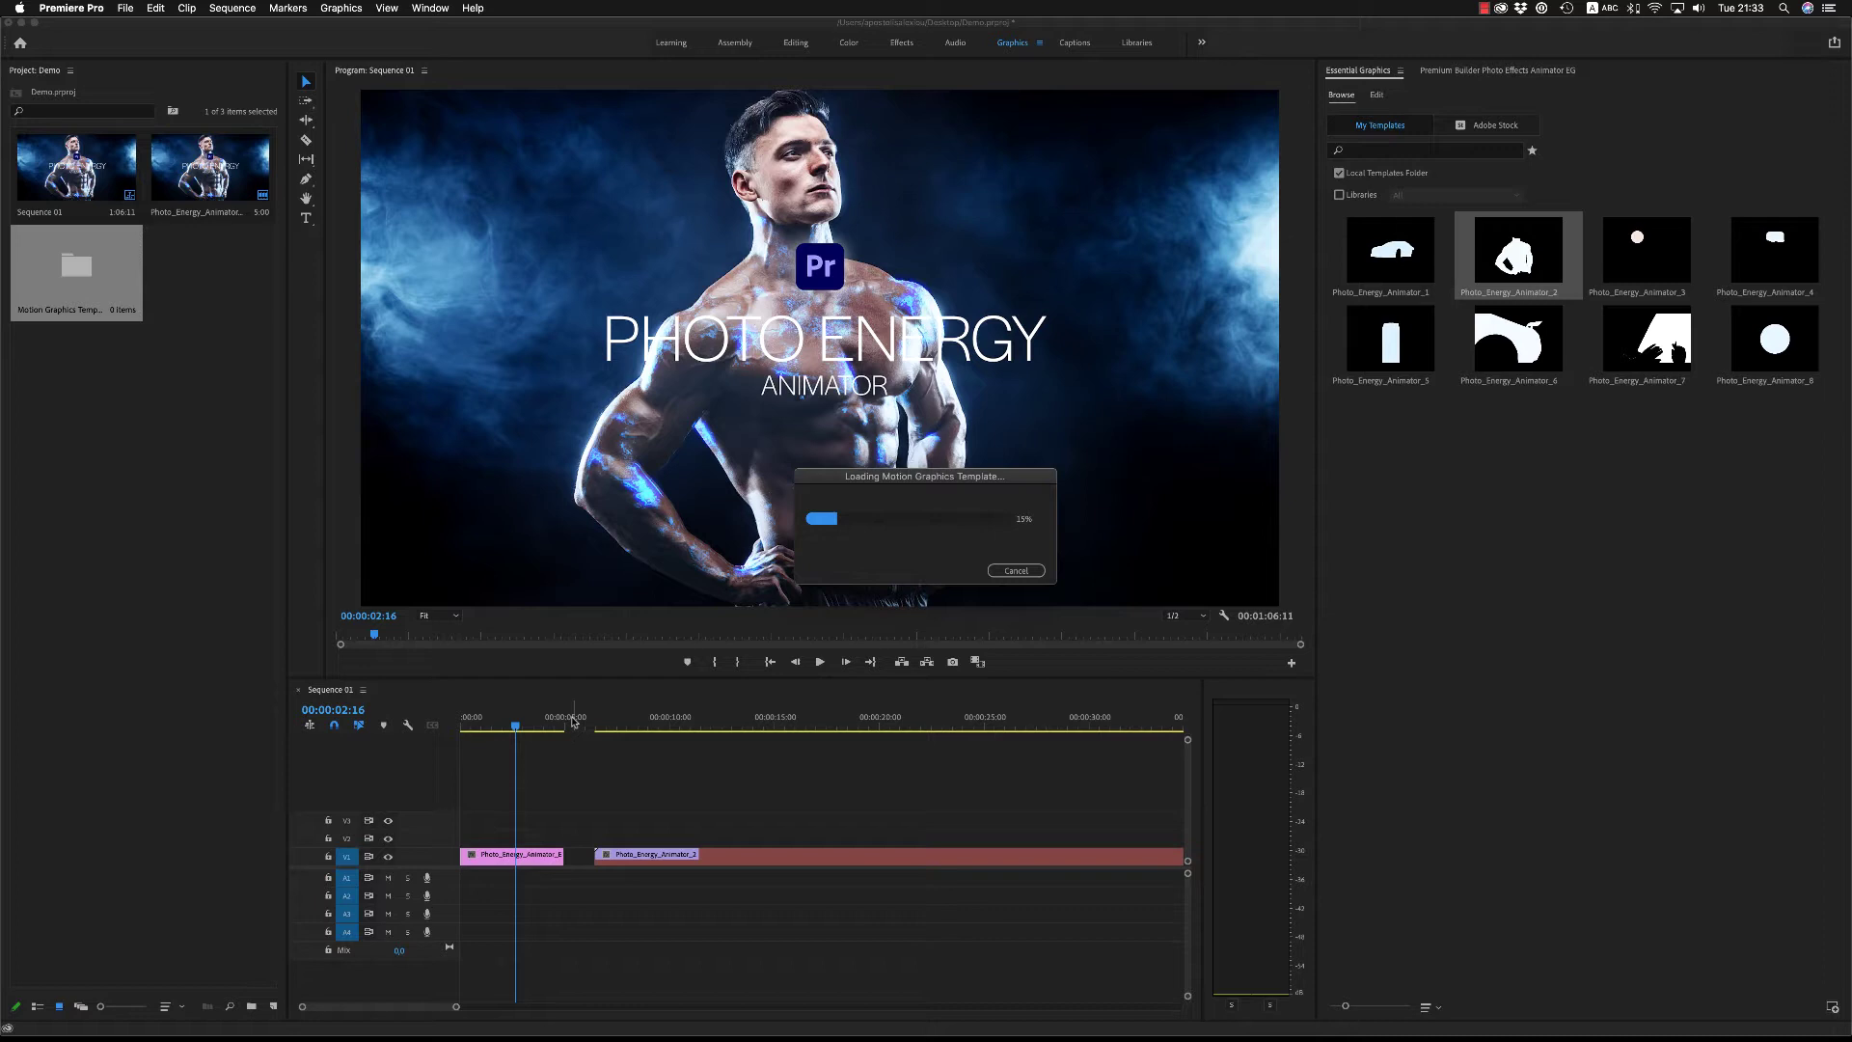
pyautogui.click(581, 718)
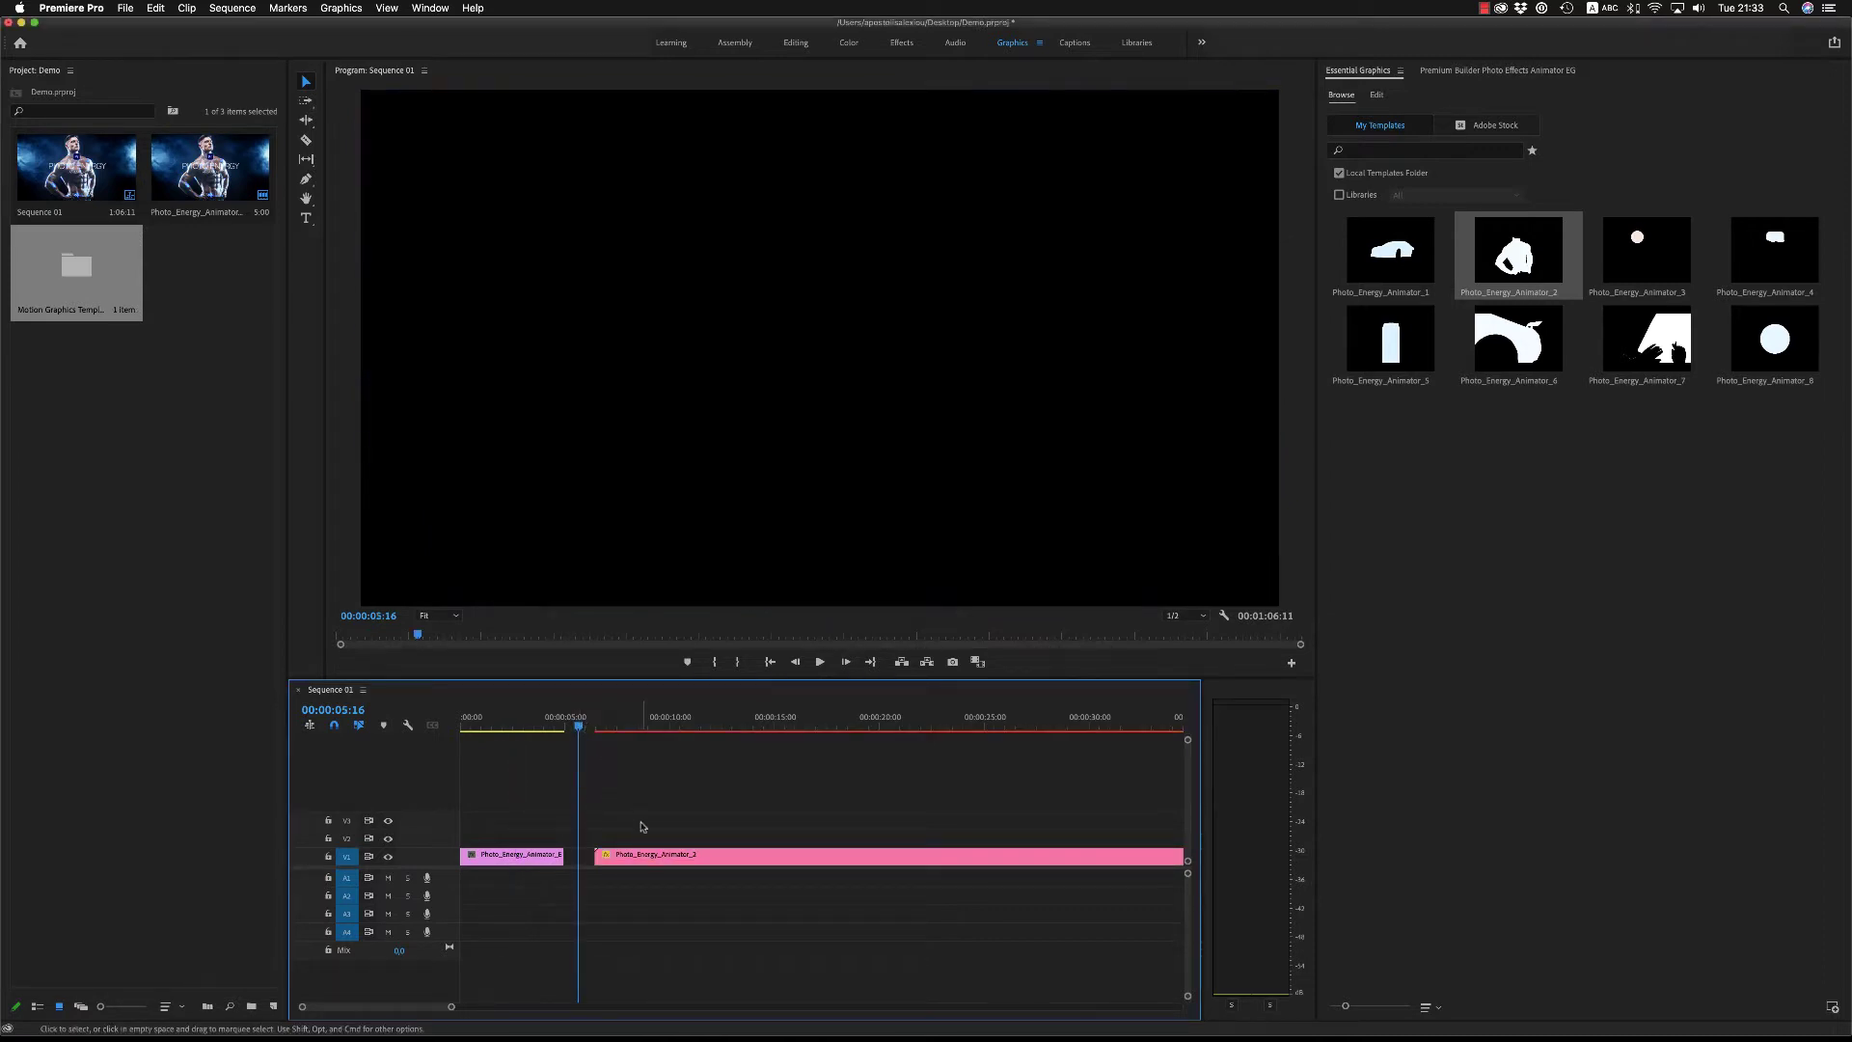
pyautogui.click(617, 724)
pyautogui.click(868, 854)
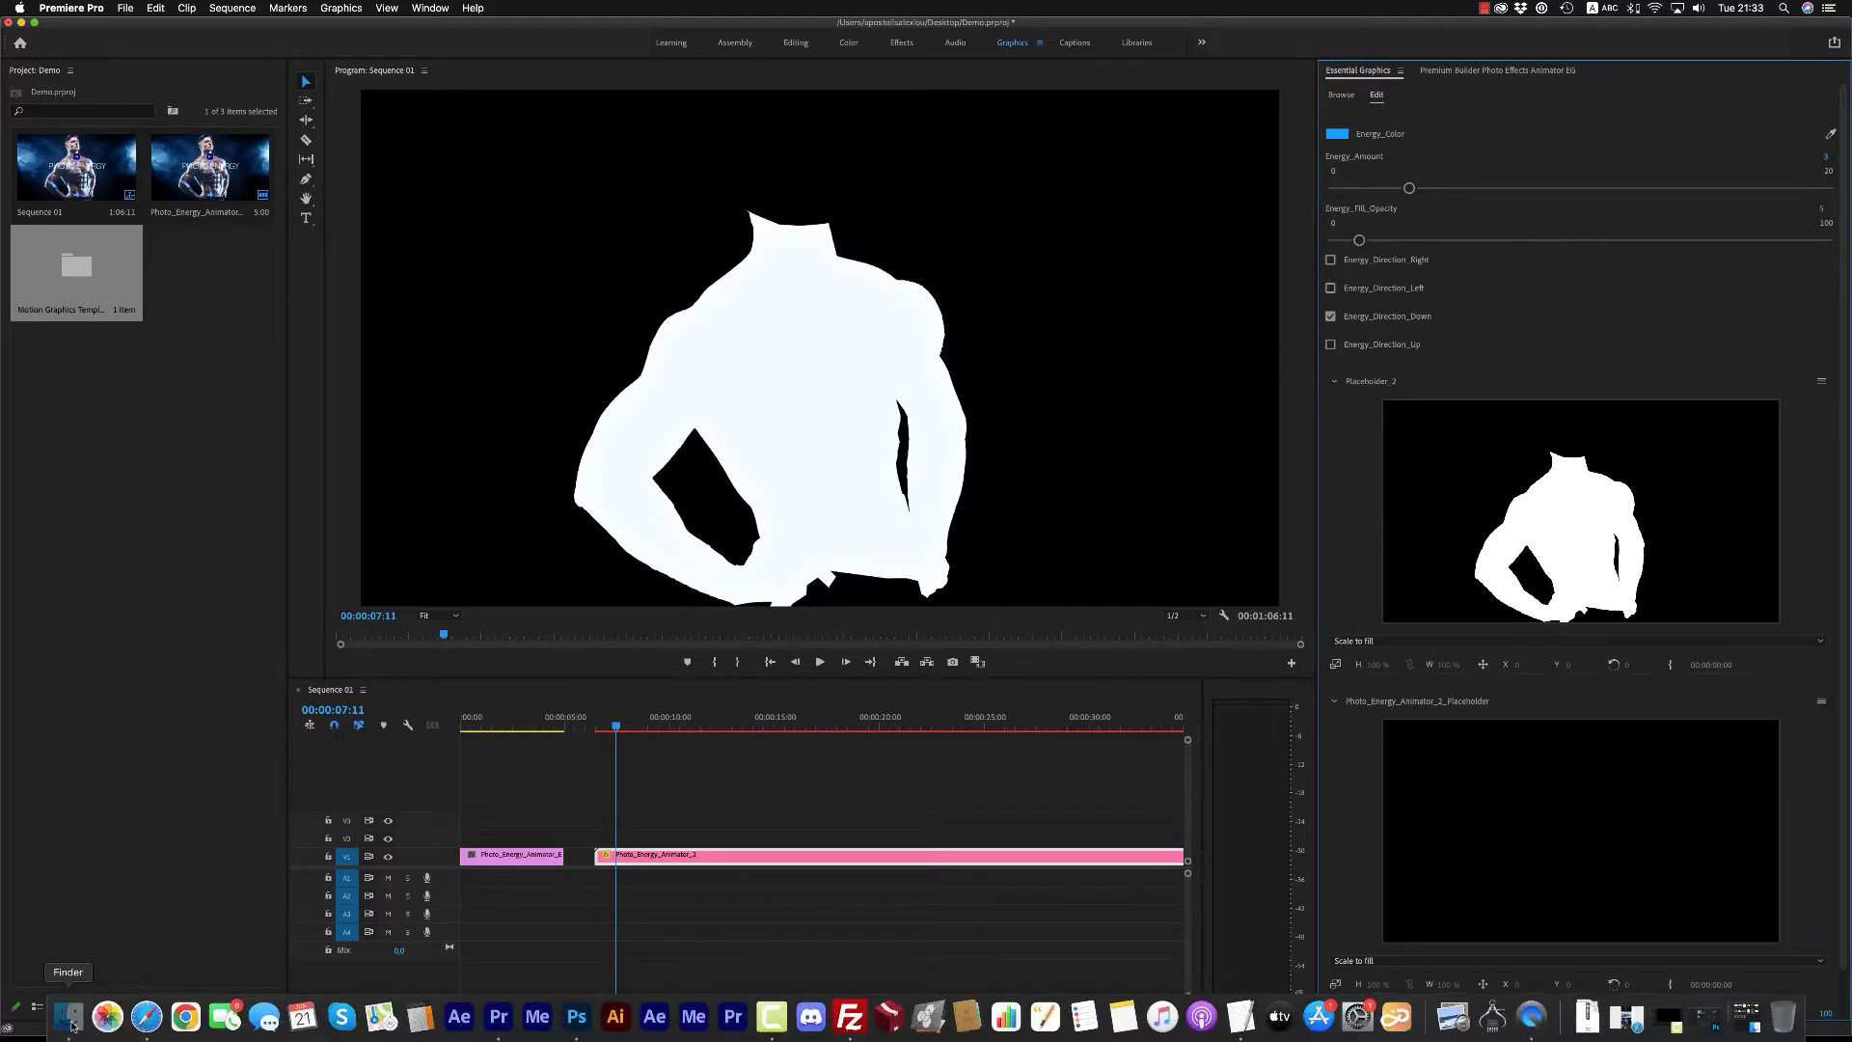
# Step: Select 2021-Tesla-Model-S-Plaid-4.jpg in a Finder window
pyautogui.click(67, 1013)
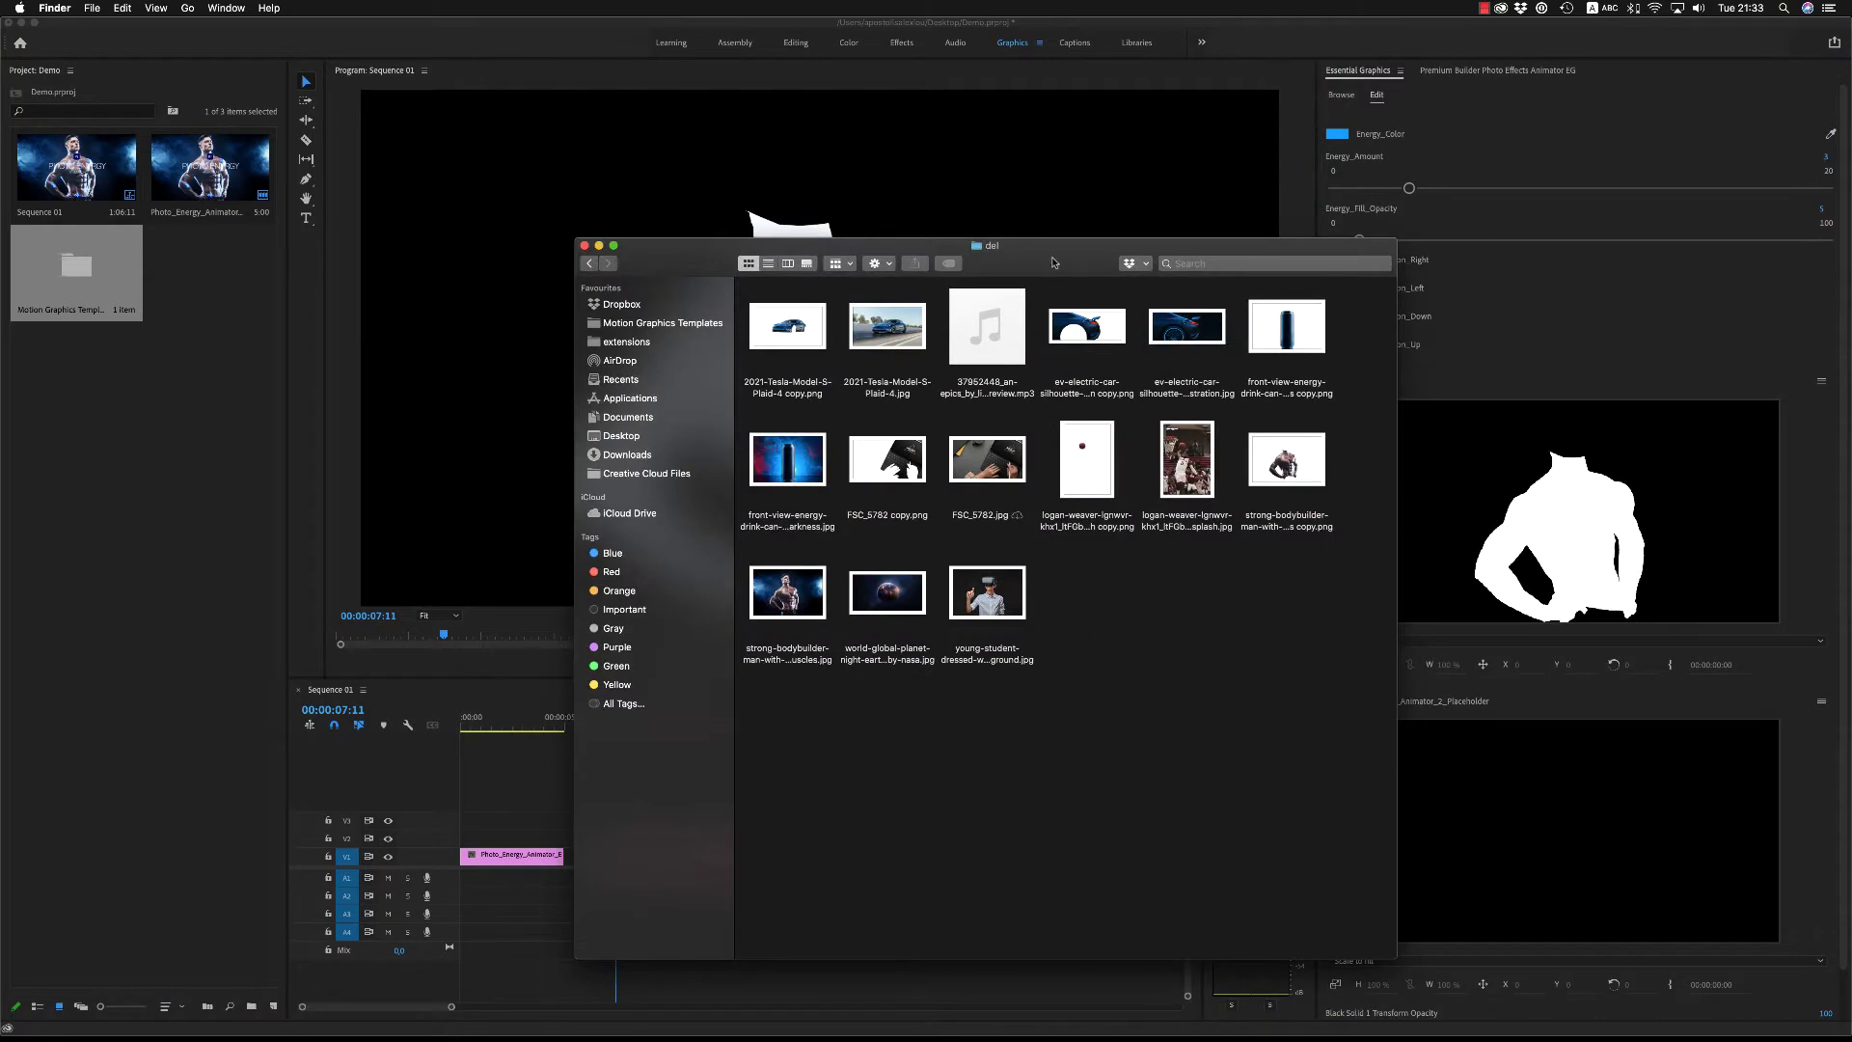
pyautogui.moveTo(1054, 258); pyautogui.dragTo(1059, 244)
pyautogui.click(894, 326)
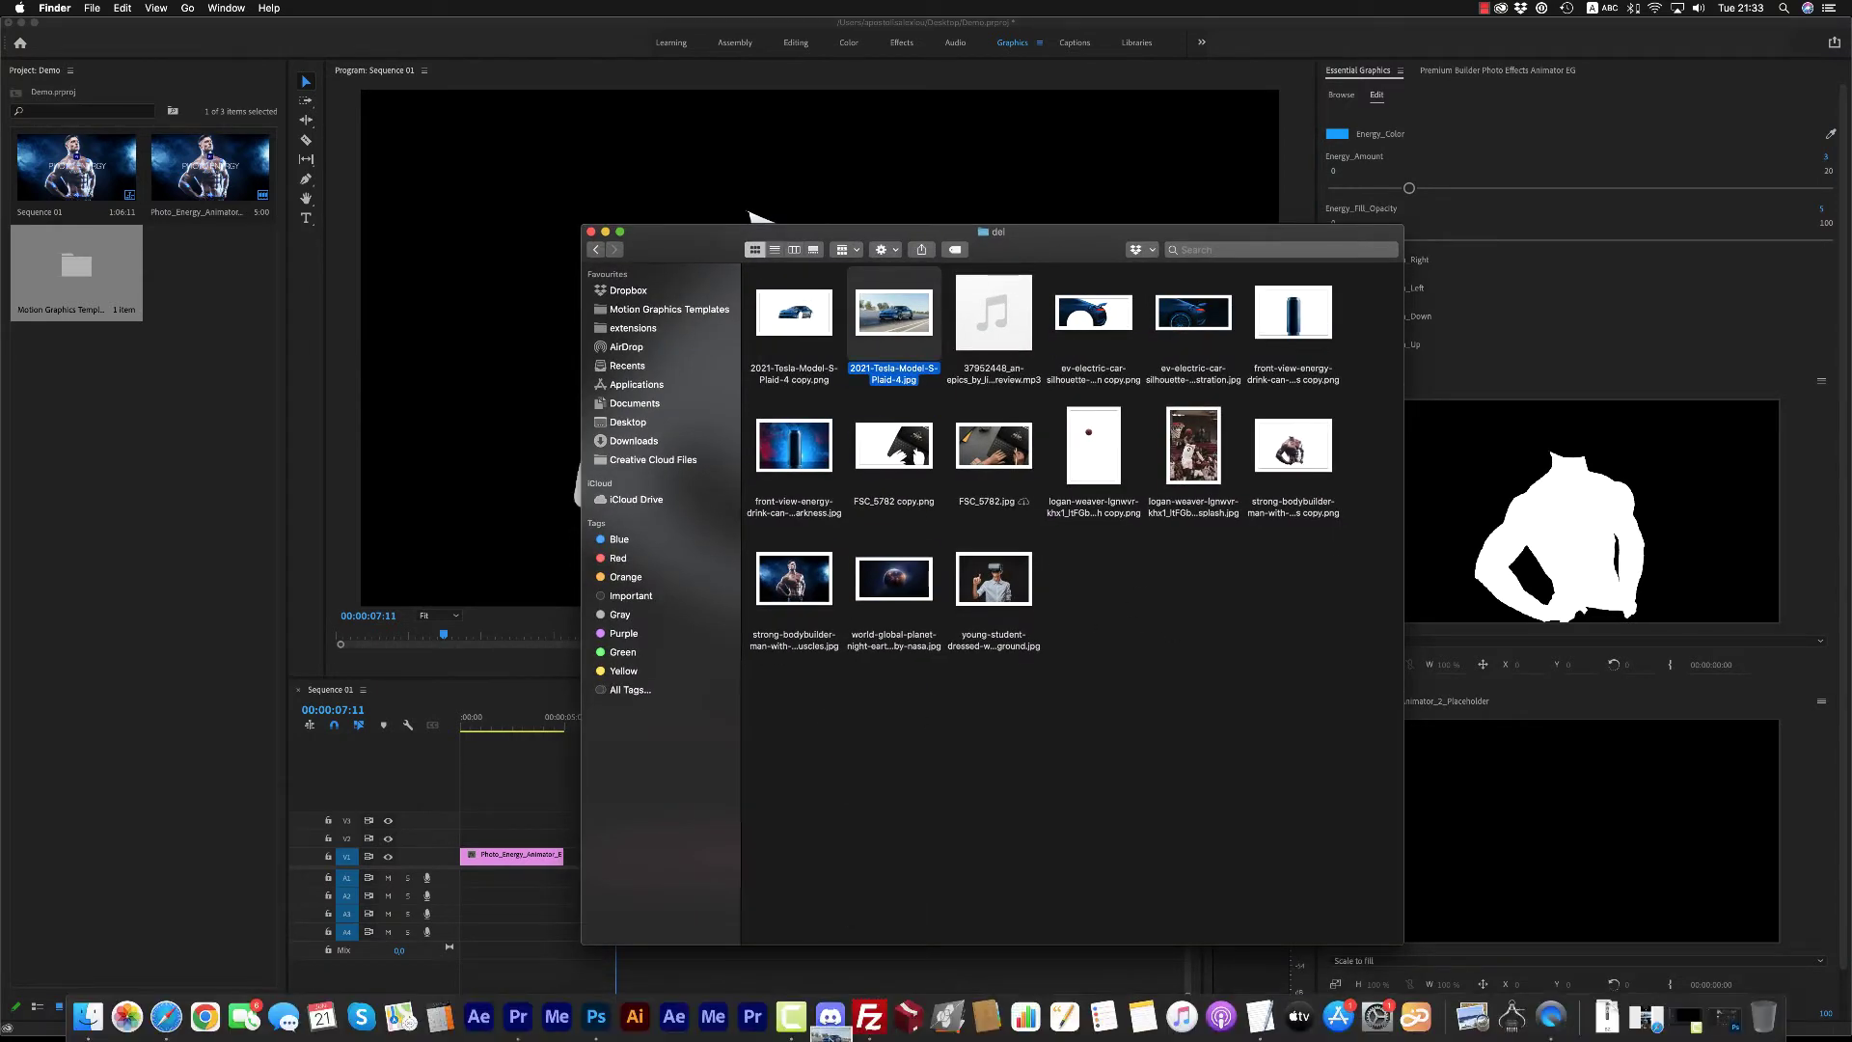
# Step: Open the Tesla photo in Photoshop, zoom in, and start a Pen path from bumper to rear arch
pyautogui.click(593, 1018)
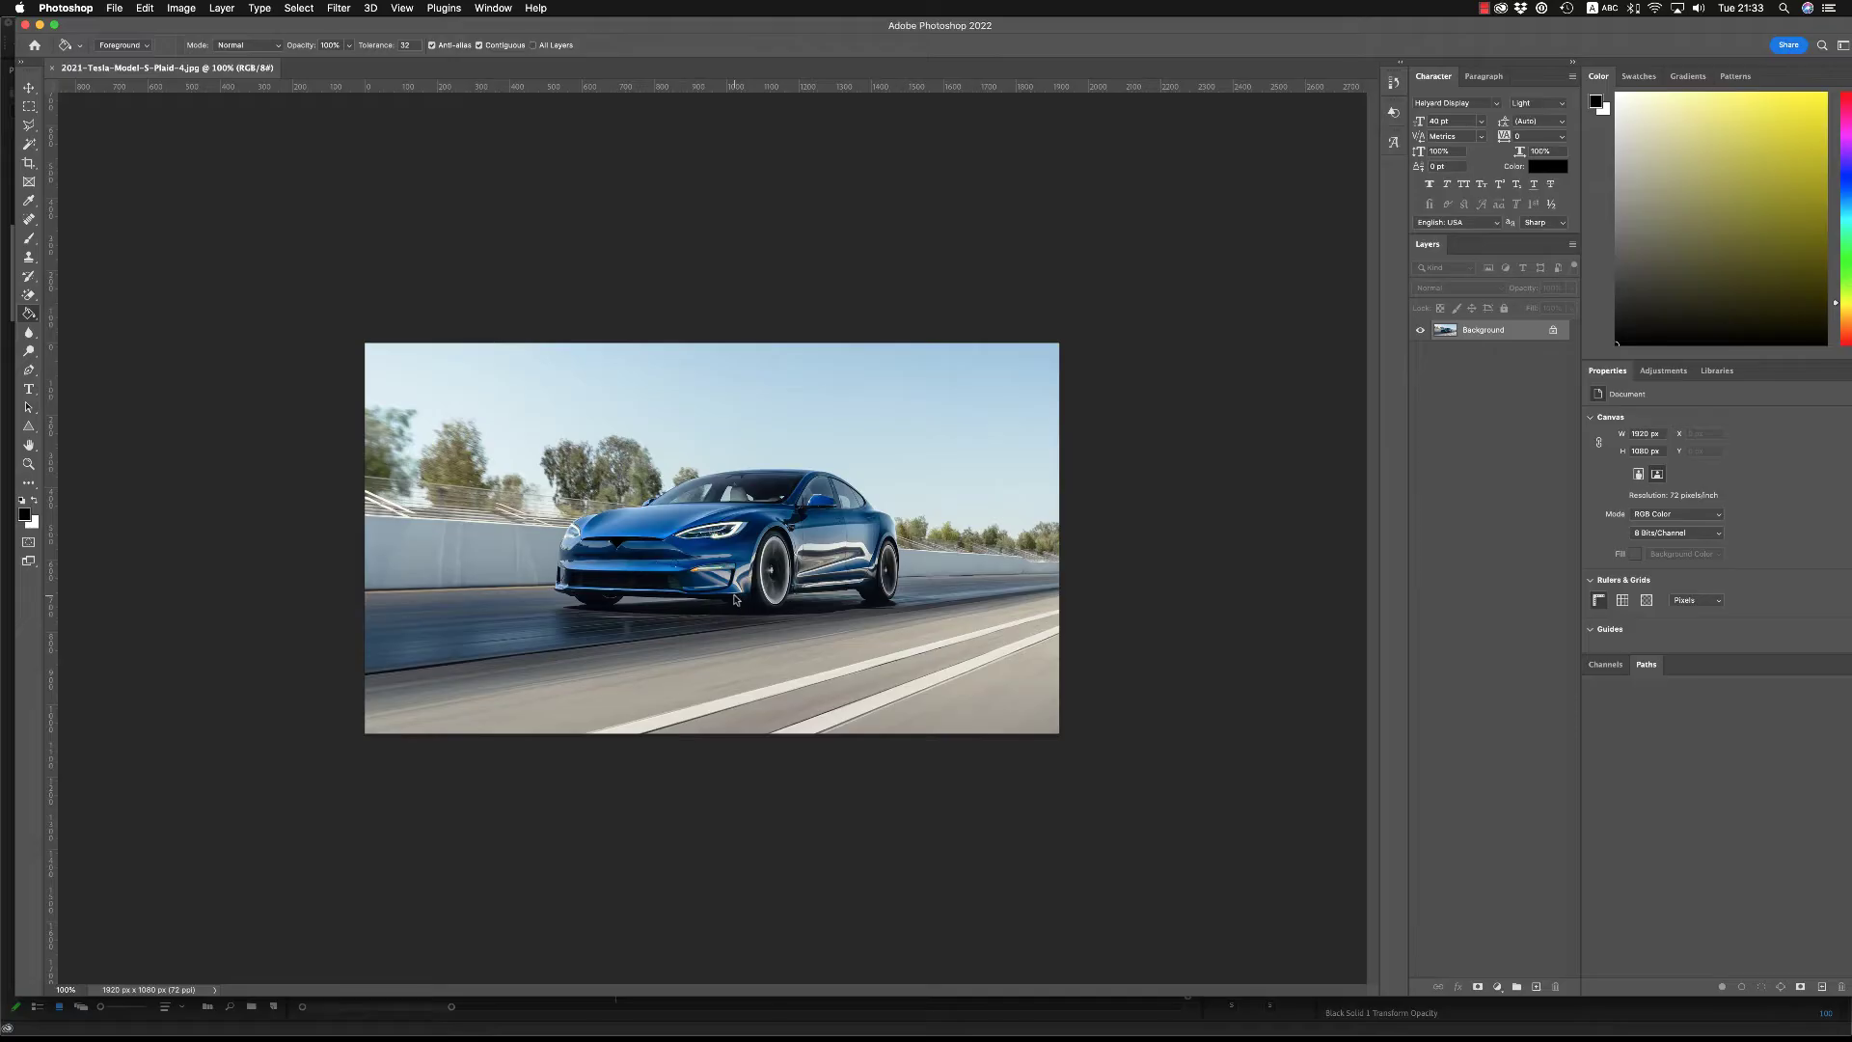
pyautogui.press('super+plus')
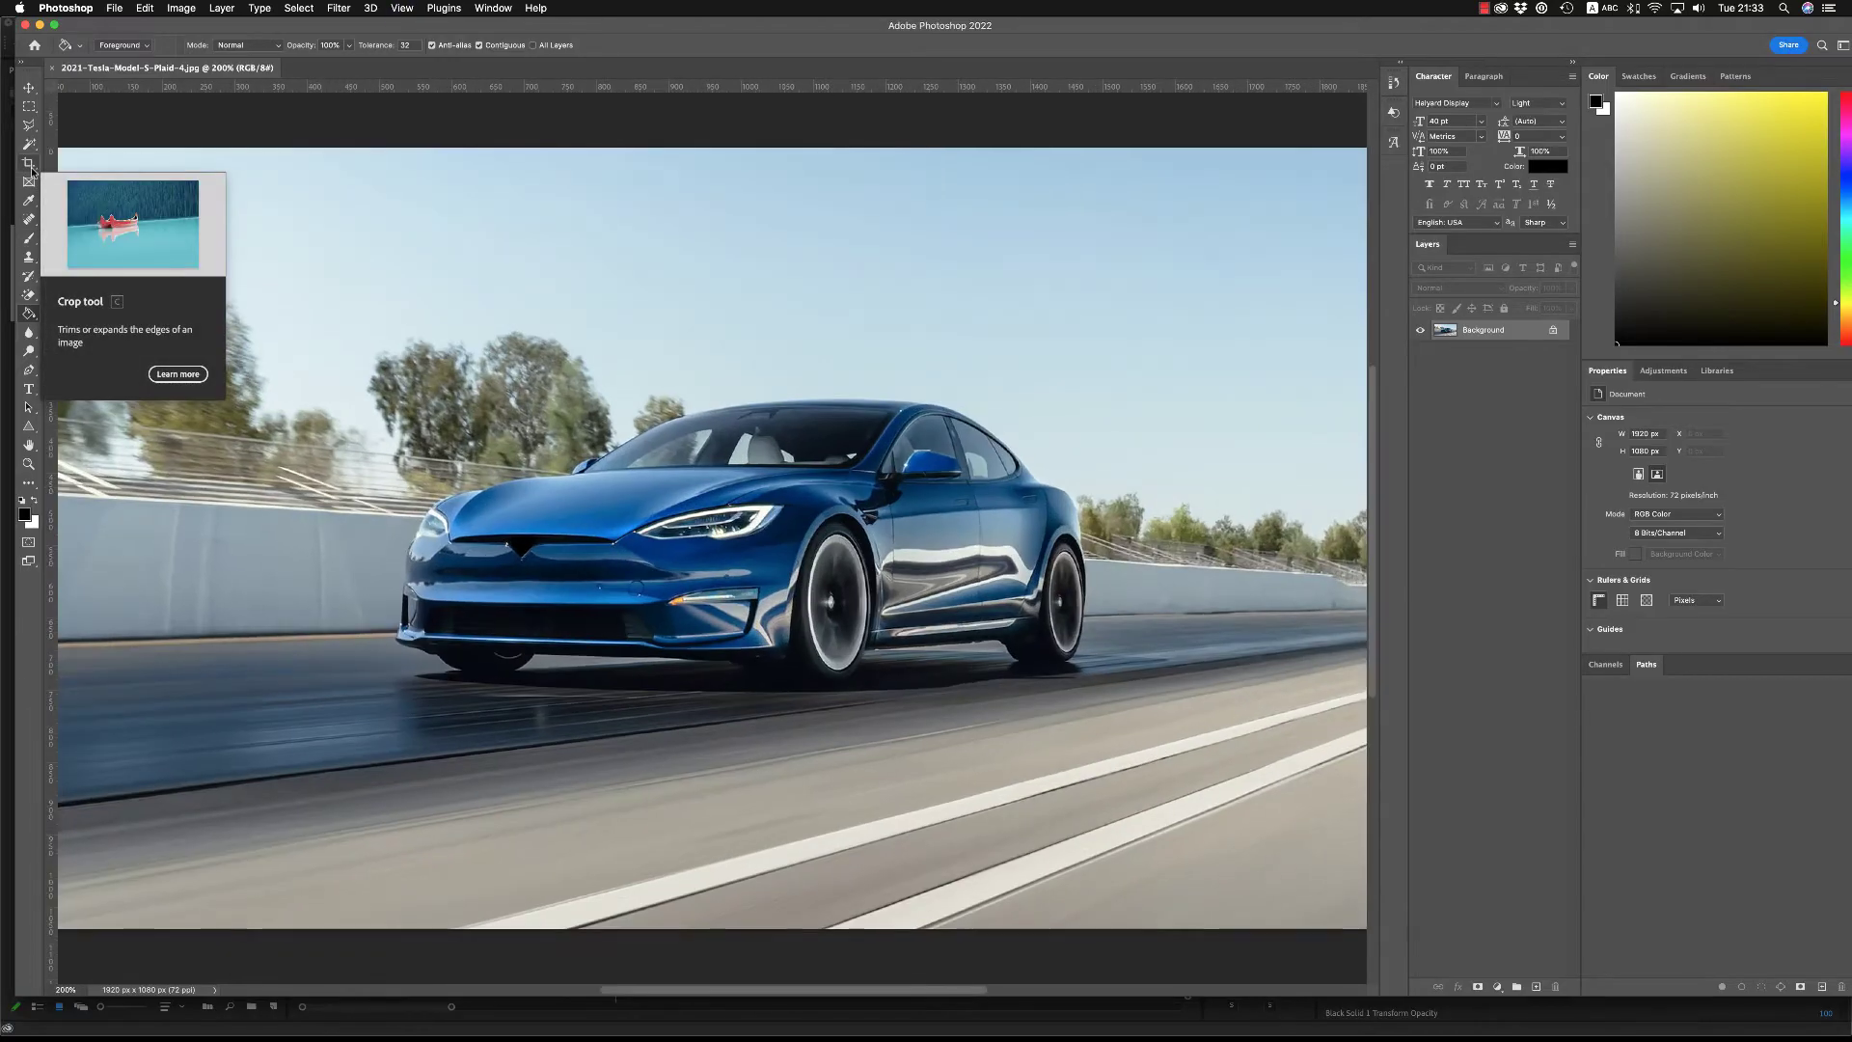
pyautogui.click(28, 127)
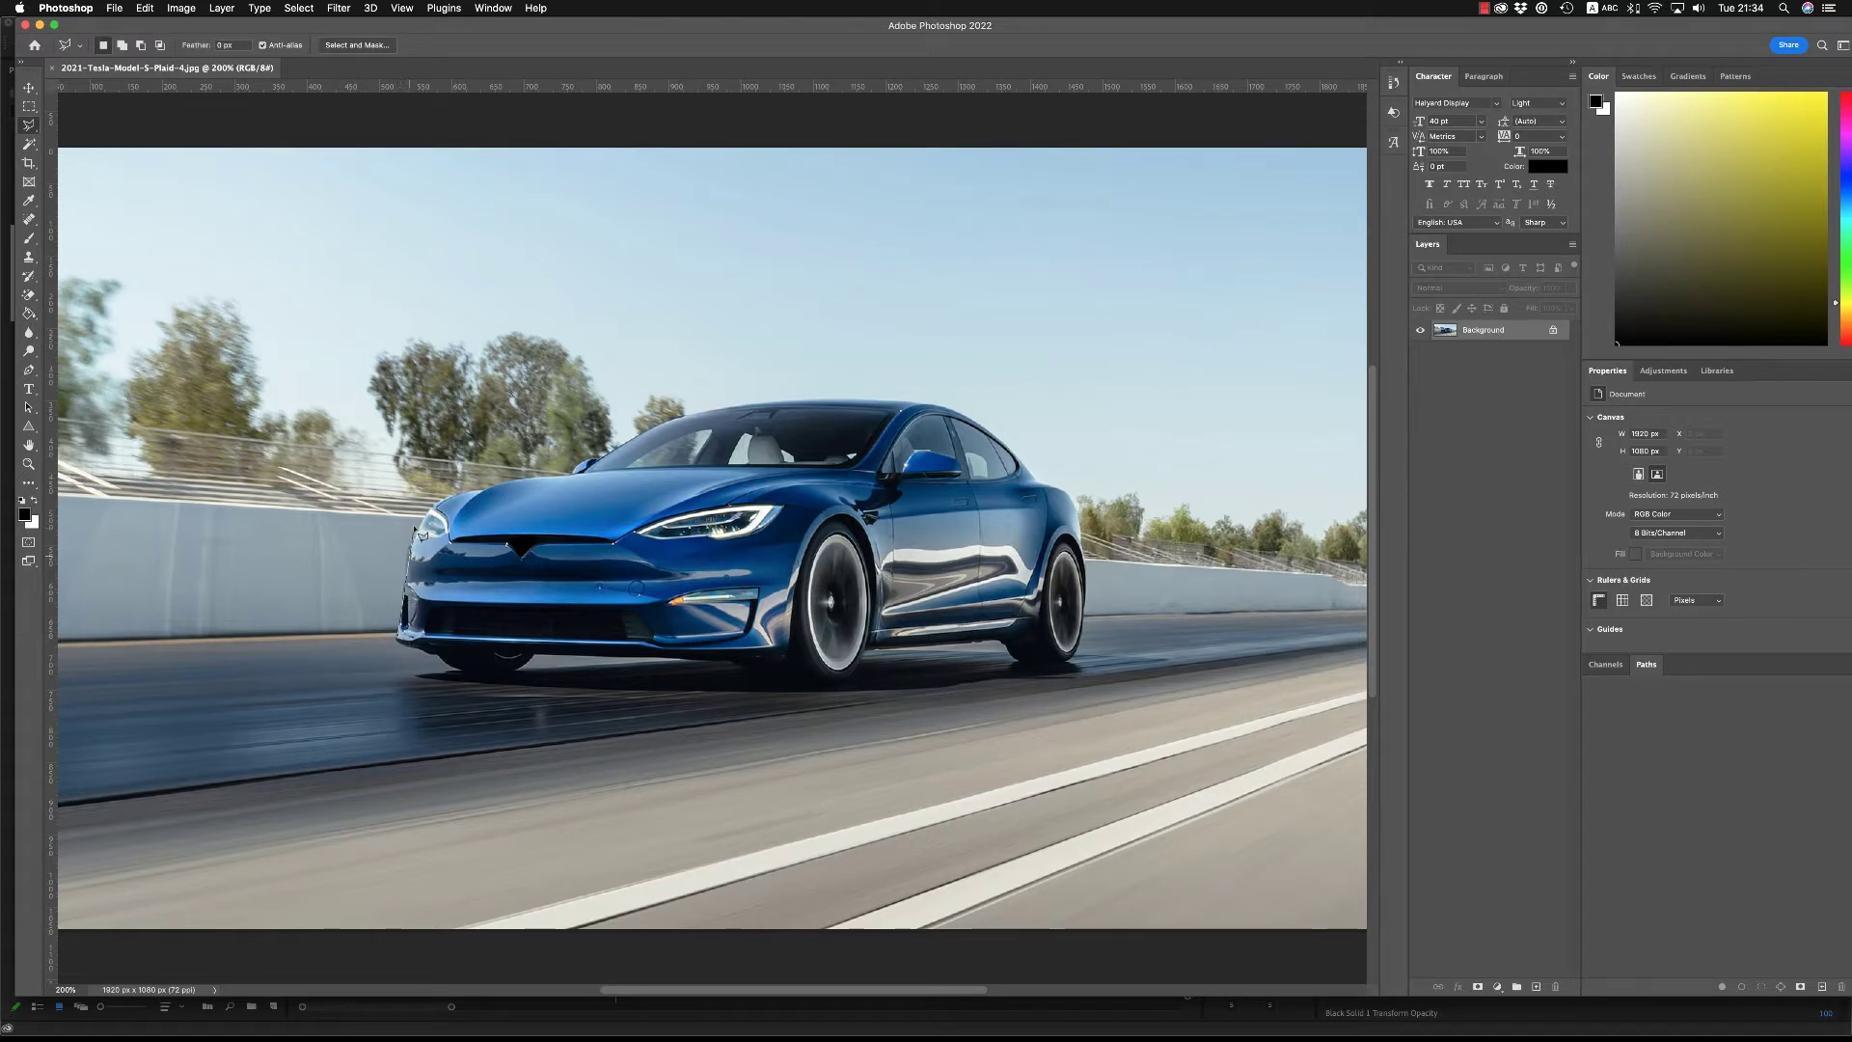
pyautogui.click(28, 371)
pyautogui.click(407, 644)
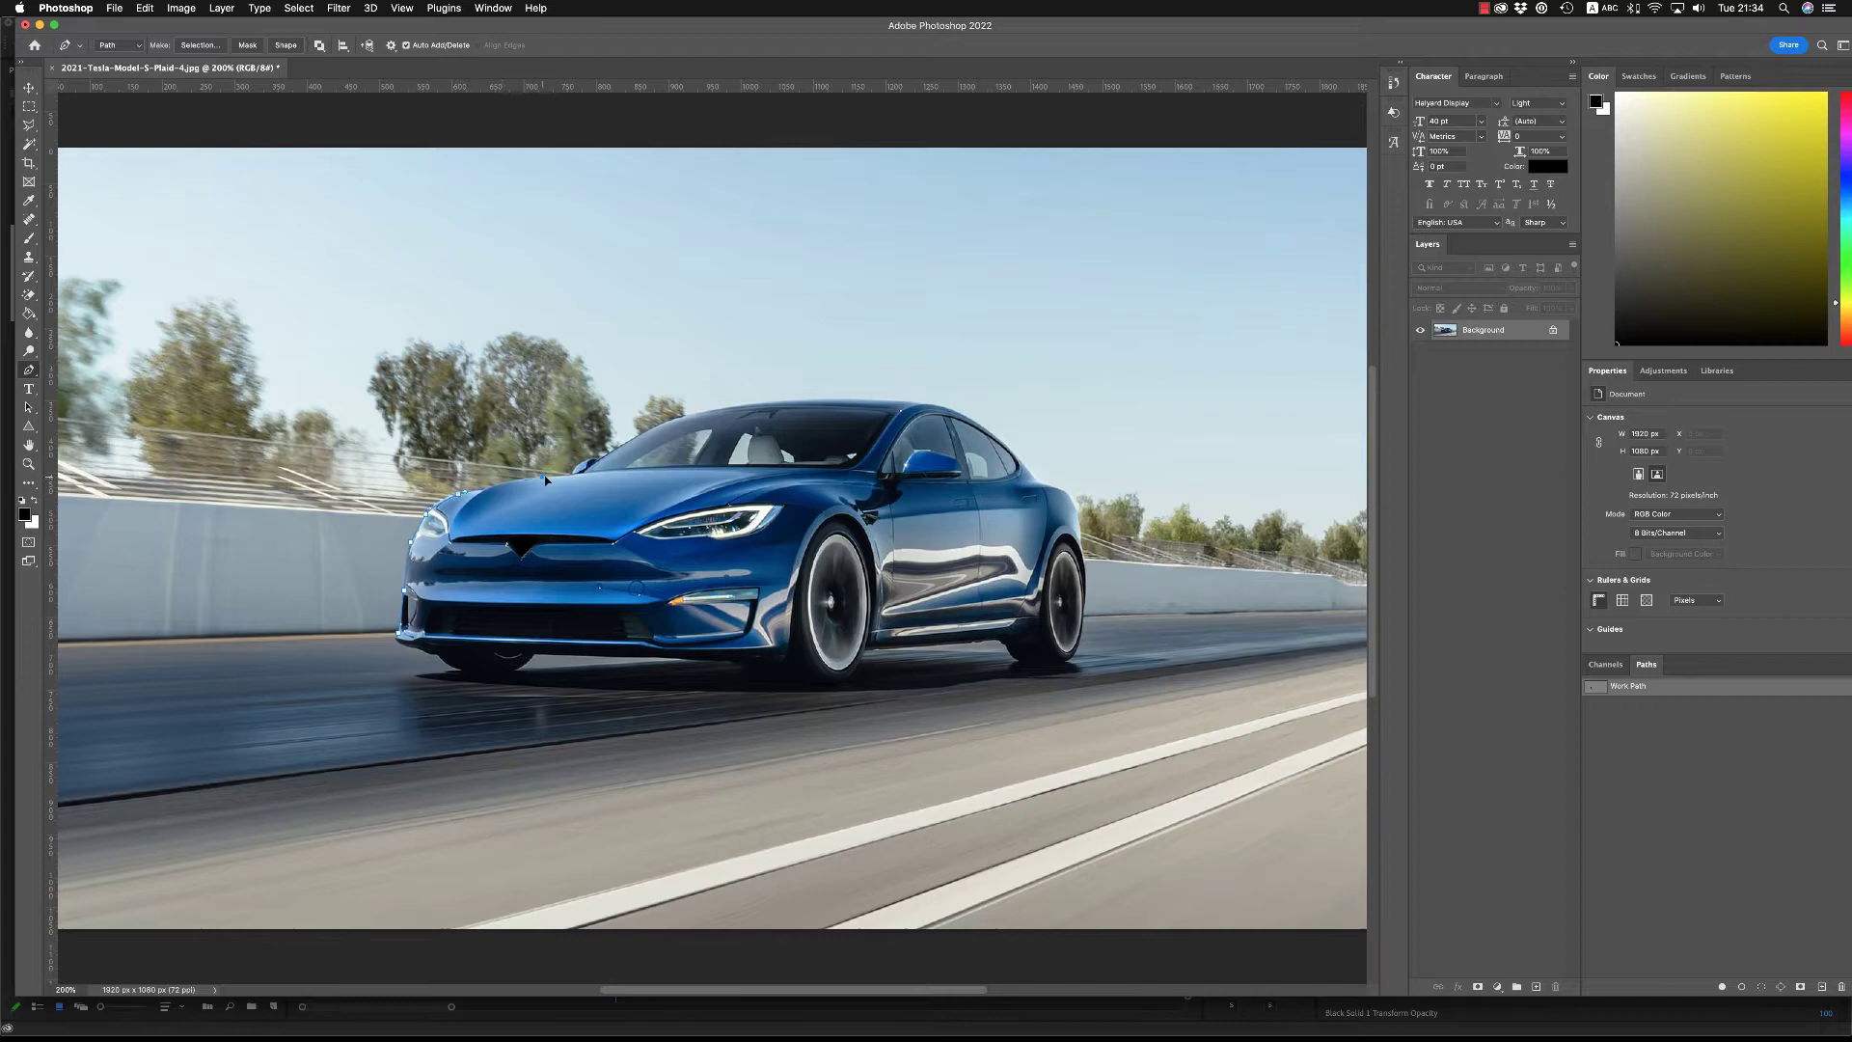
pyautogui.click(849, 399)
pyautogui.click(963, 412)
pyautogui.click(1035, 472)
pyautogui.click(1076, 535)
# Step: Close the path along the car's underside, copy the car to a new layer, and hide Background
pyautogui.click(1041, 622)
pyautogui.click(874, 646)
pyautogui.click(794, 654)
pyautogui.click(649, 651)
pyautogui.click(434, 654)
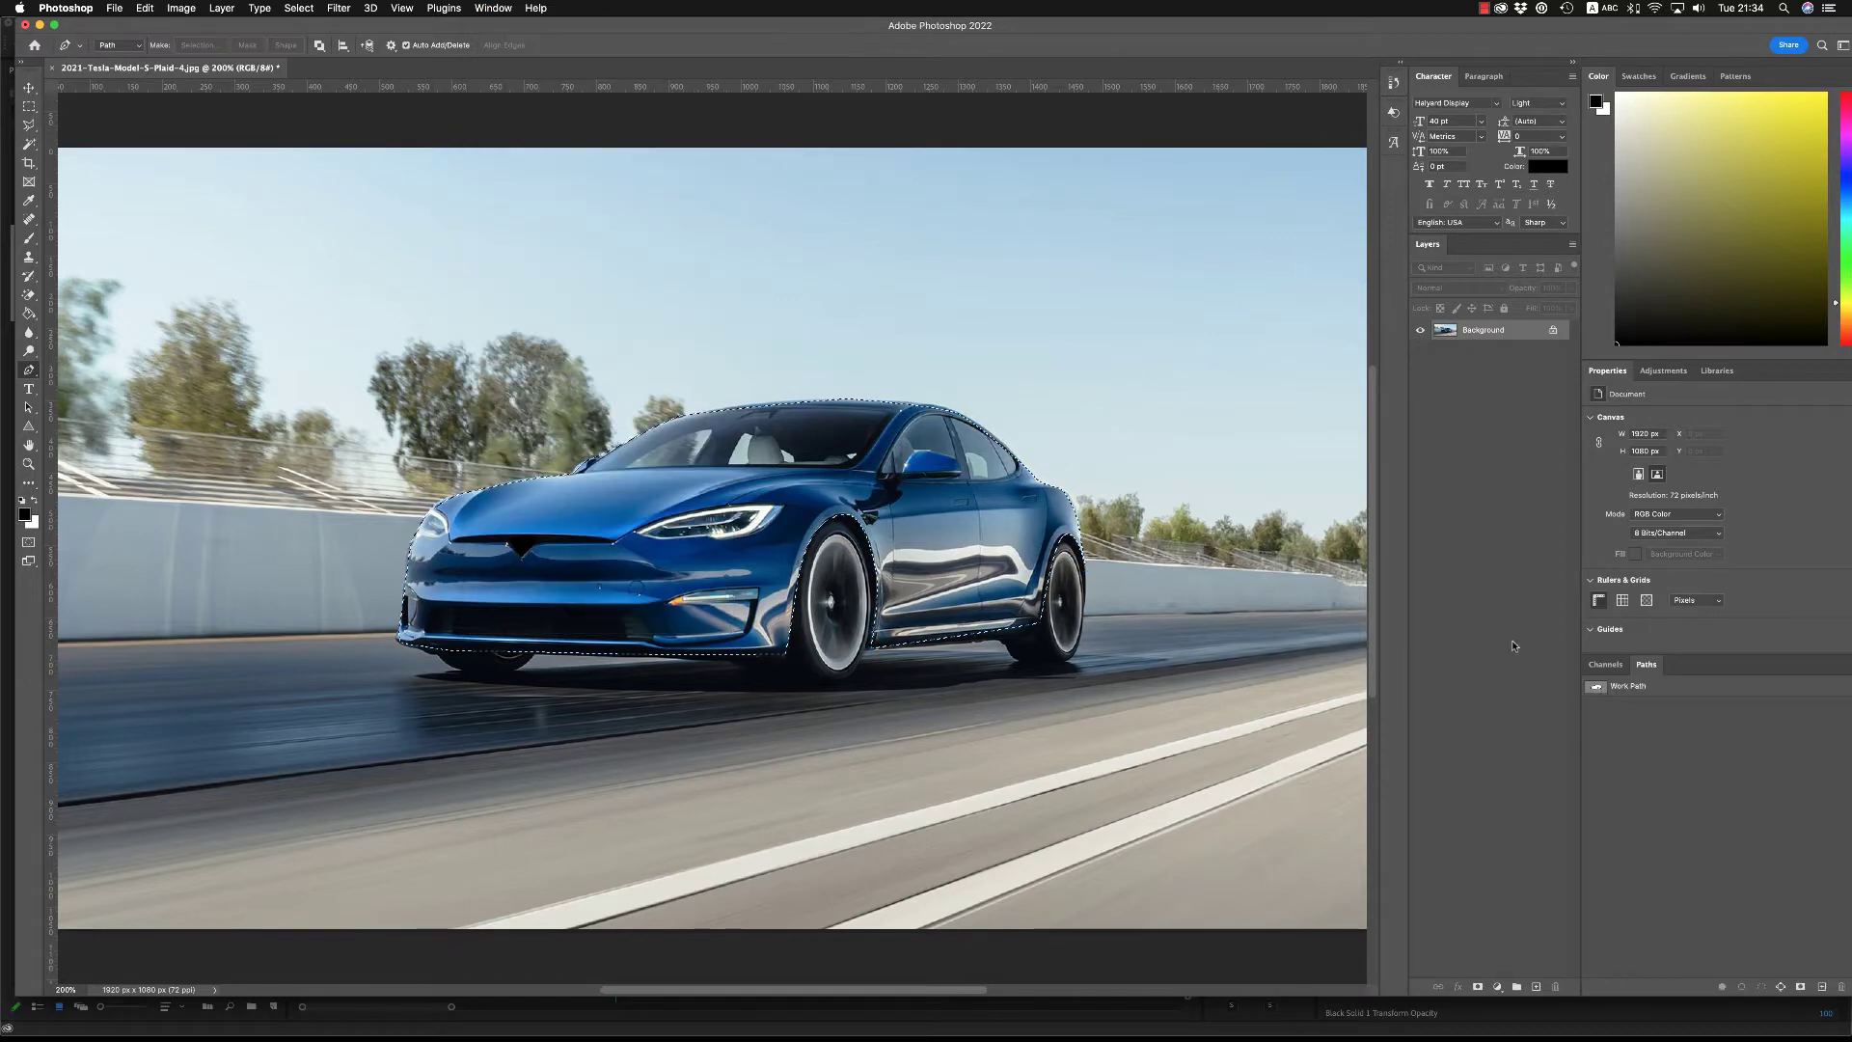
pyautogui.press('super+j')
pyautogui.click(1422, 350)
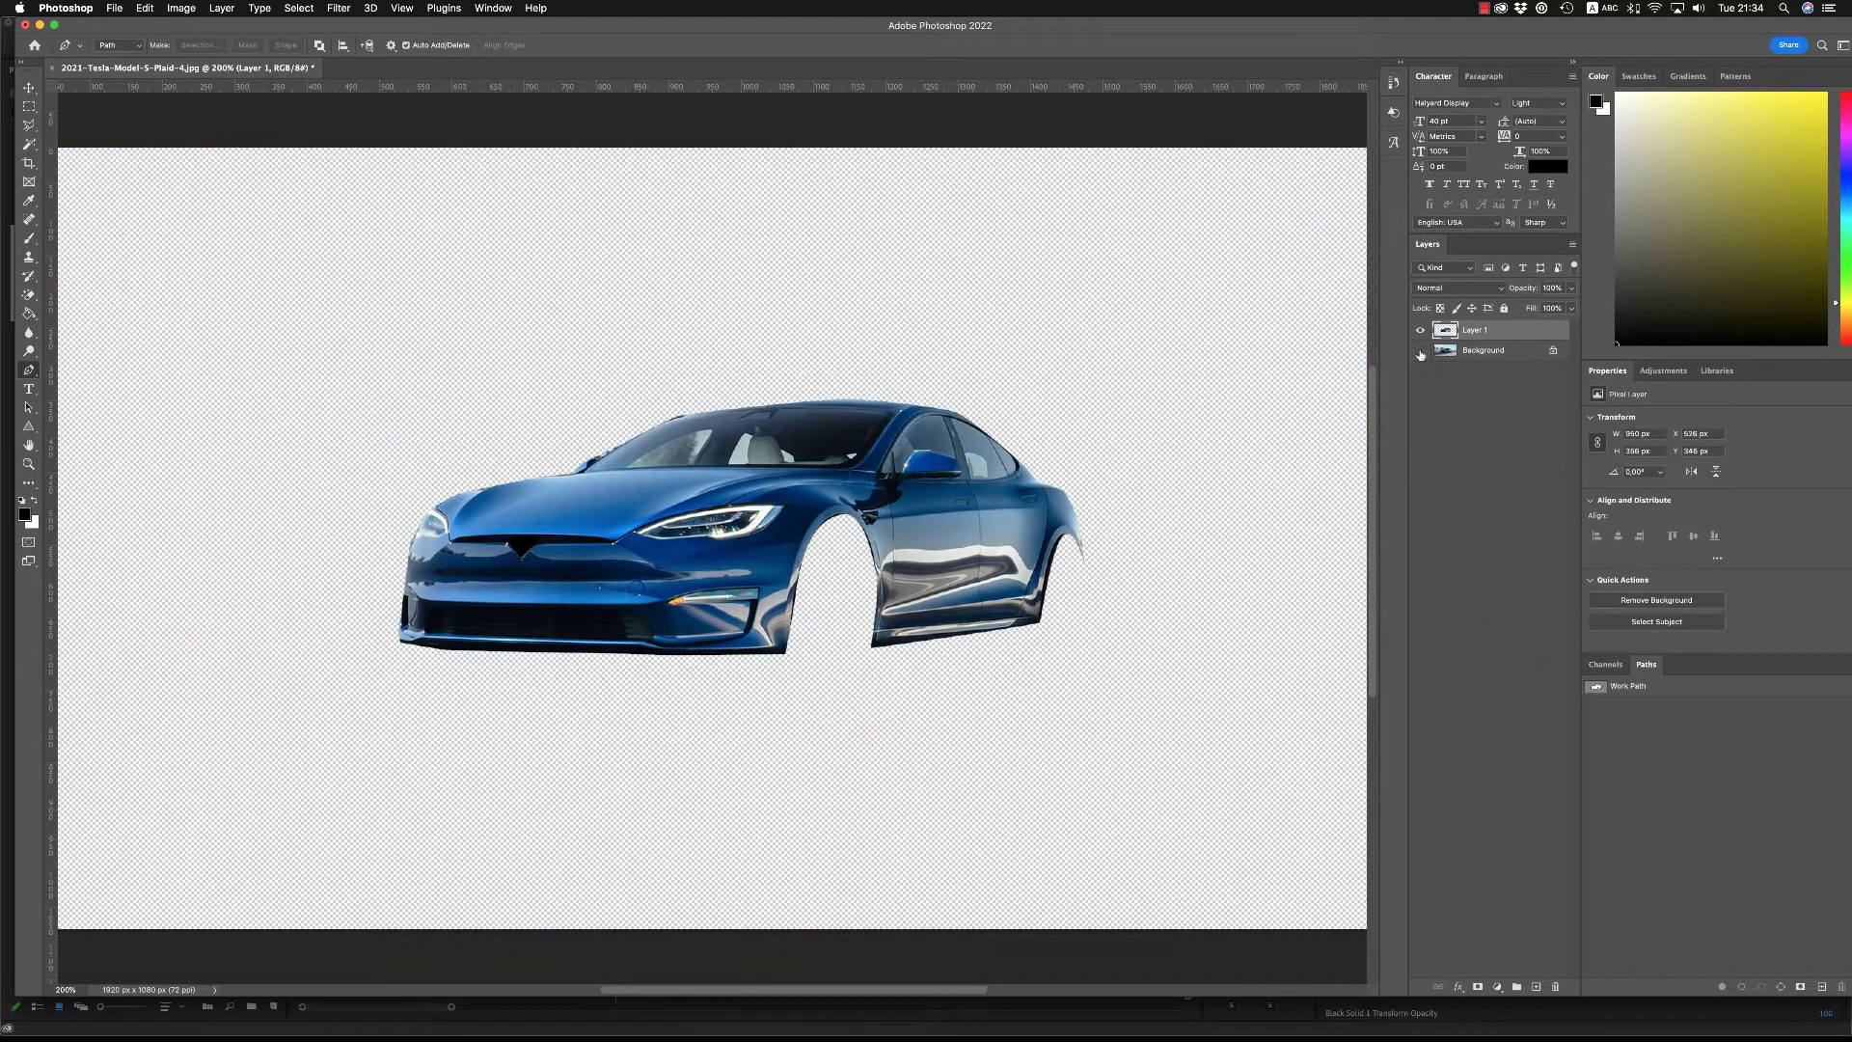
# Step: Set up a PNG Save a Copy, cancel it, and return to Premiere Pro
pyautogui.click(115, 8)
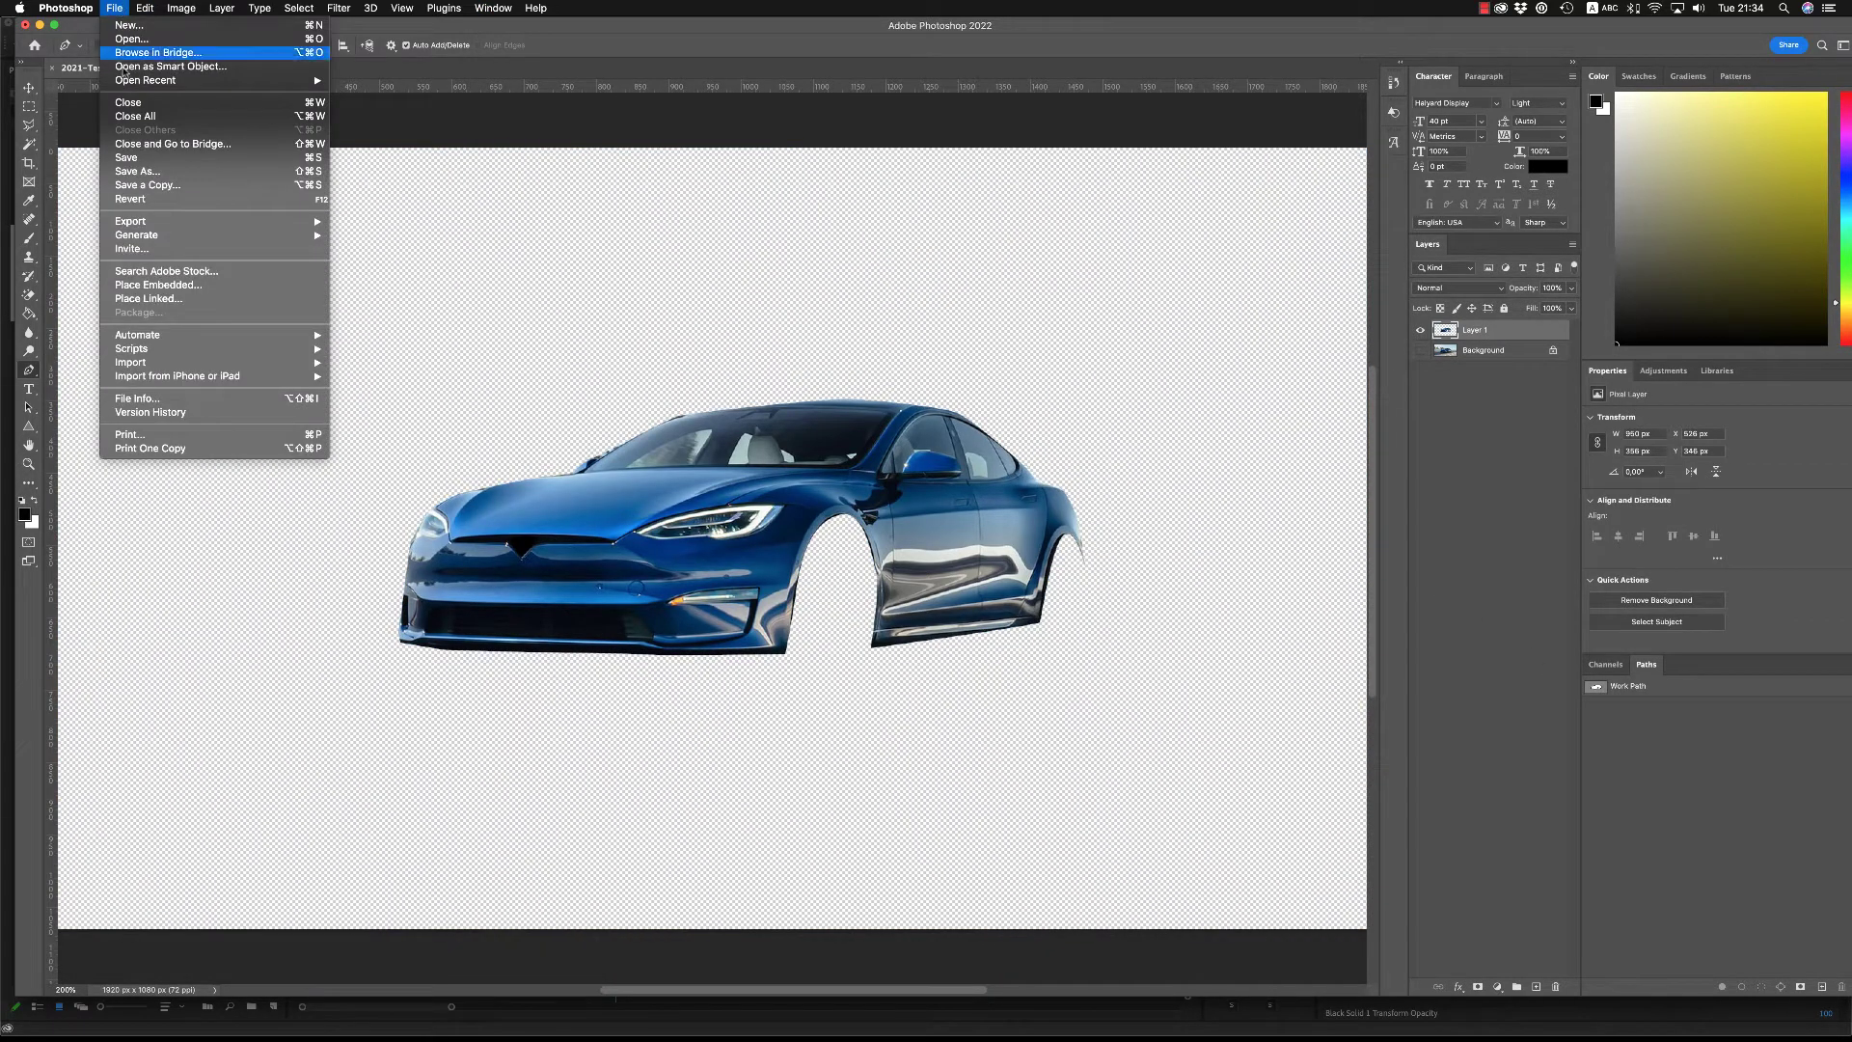
pyautogui.click(145, 186)
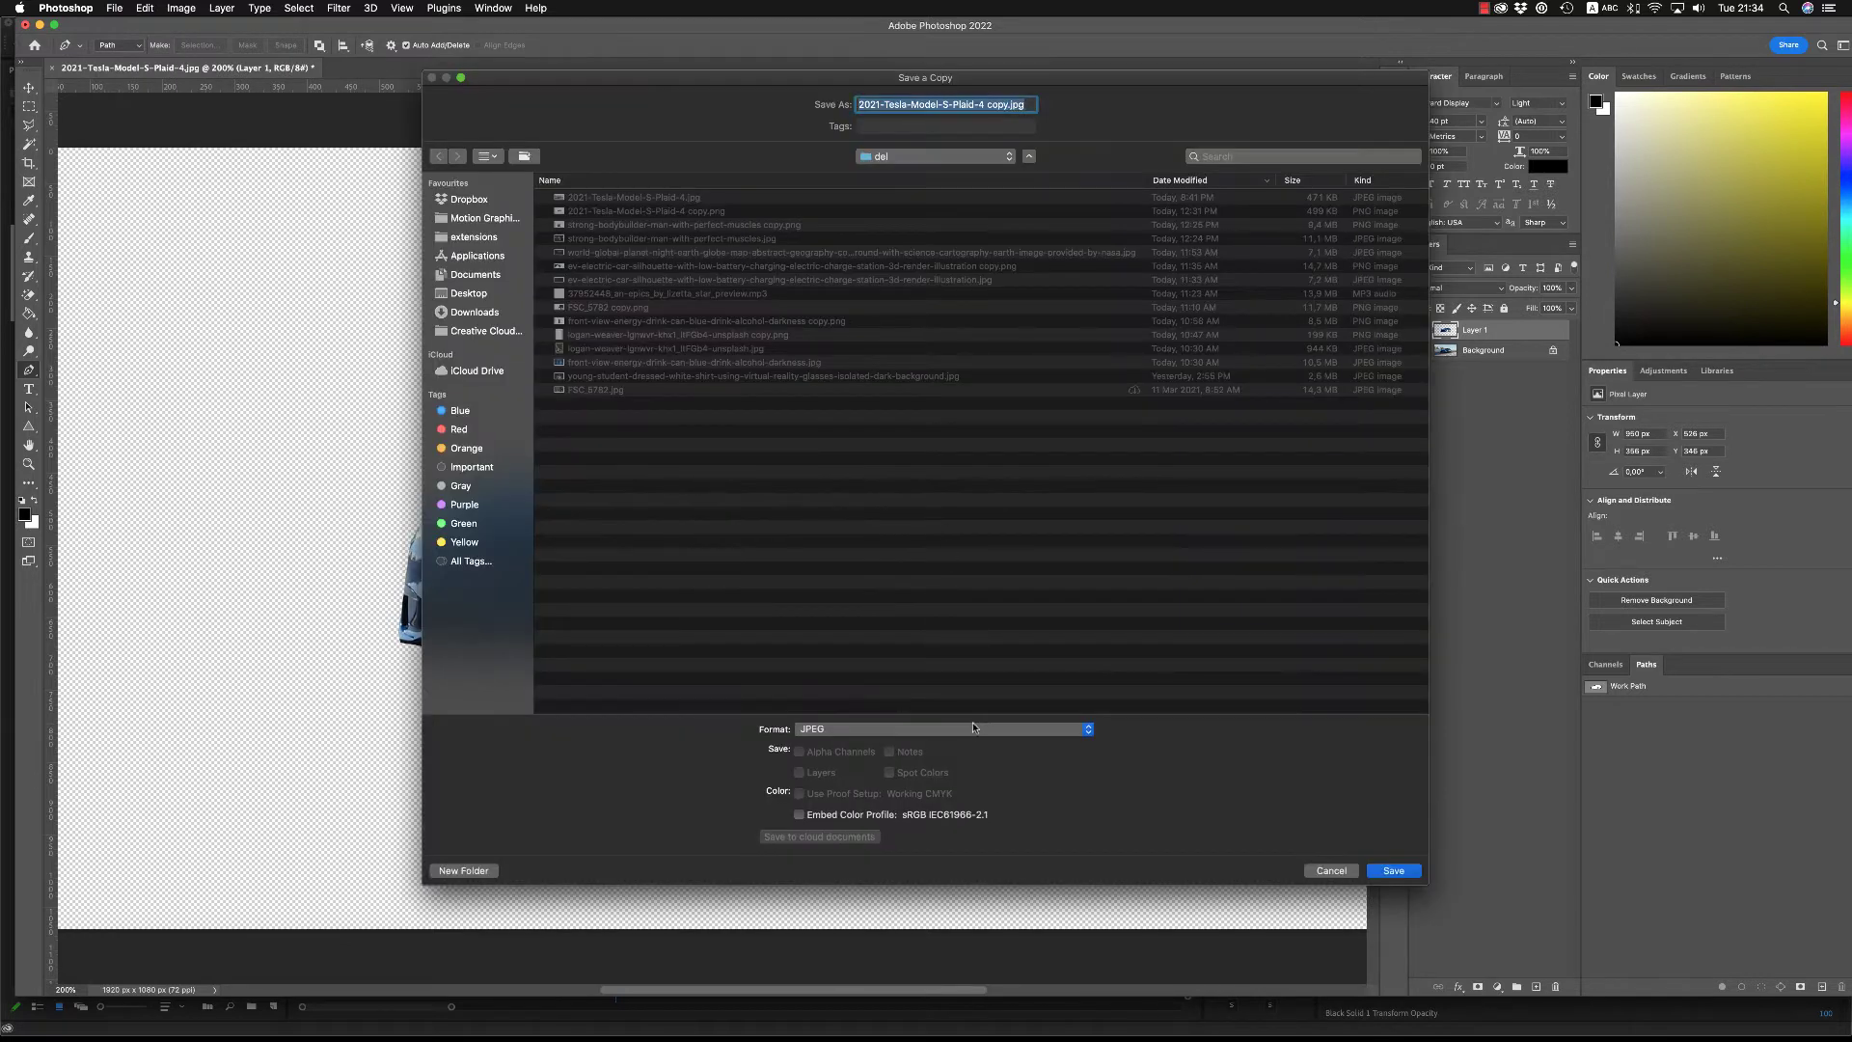
pyautogui.click(973, 730)
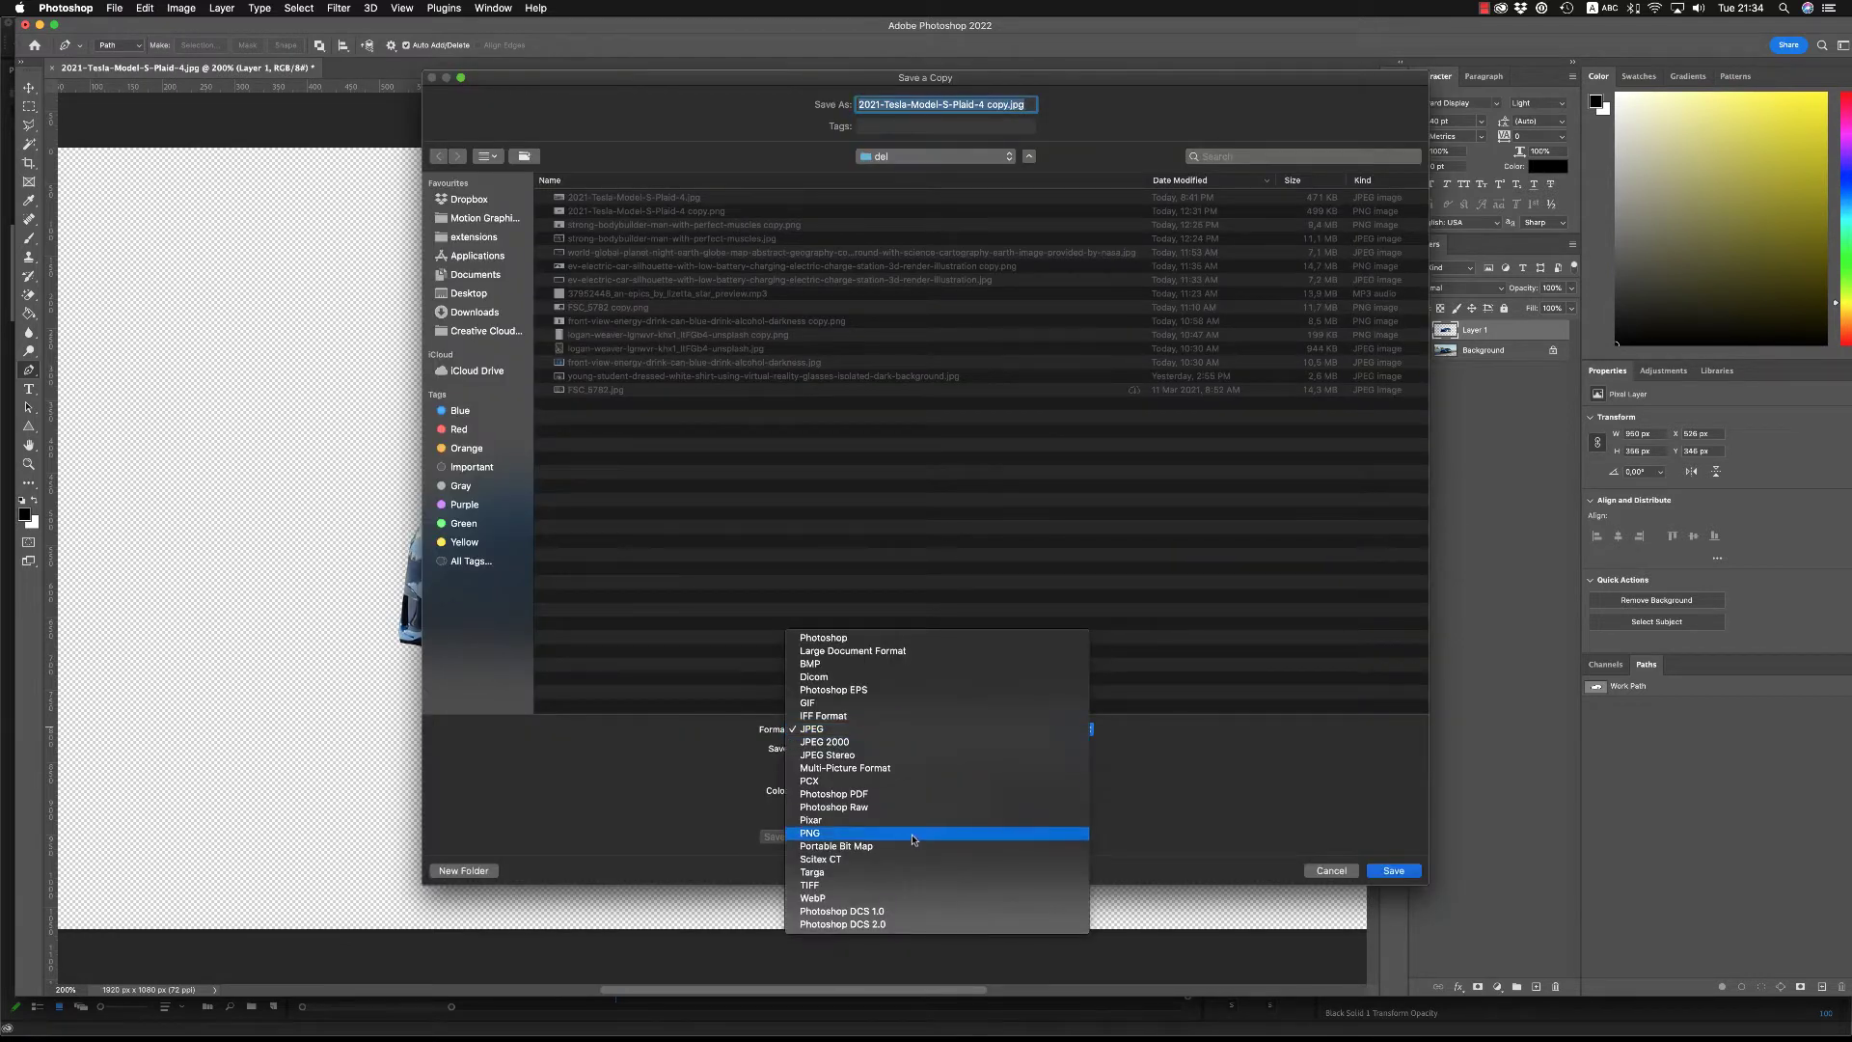
pyautogui.click(917, 840)
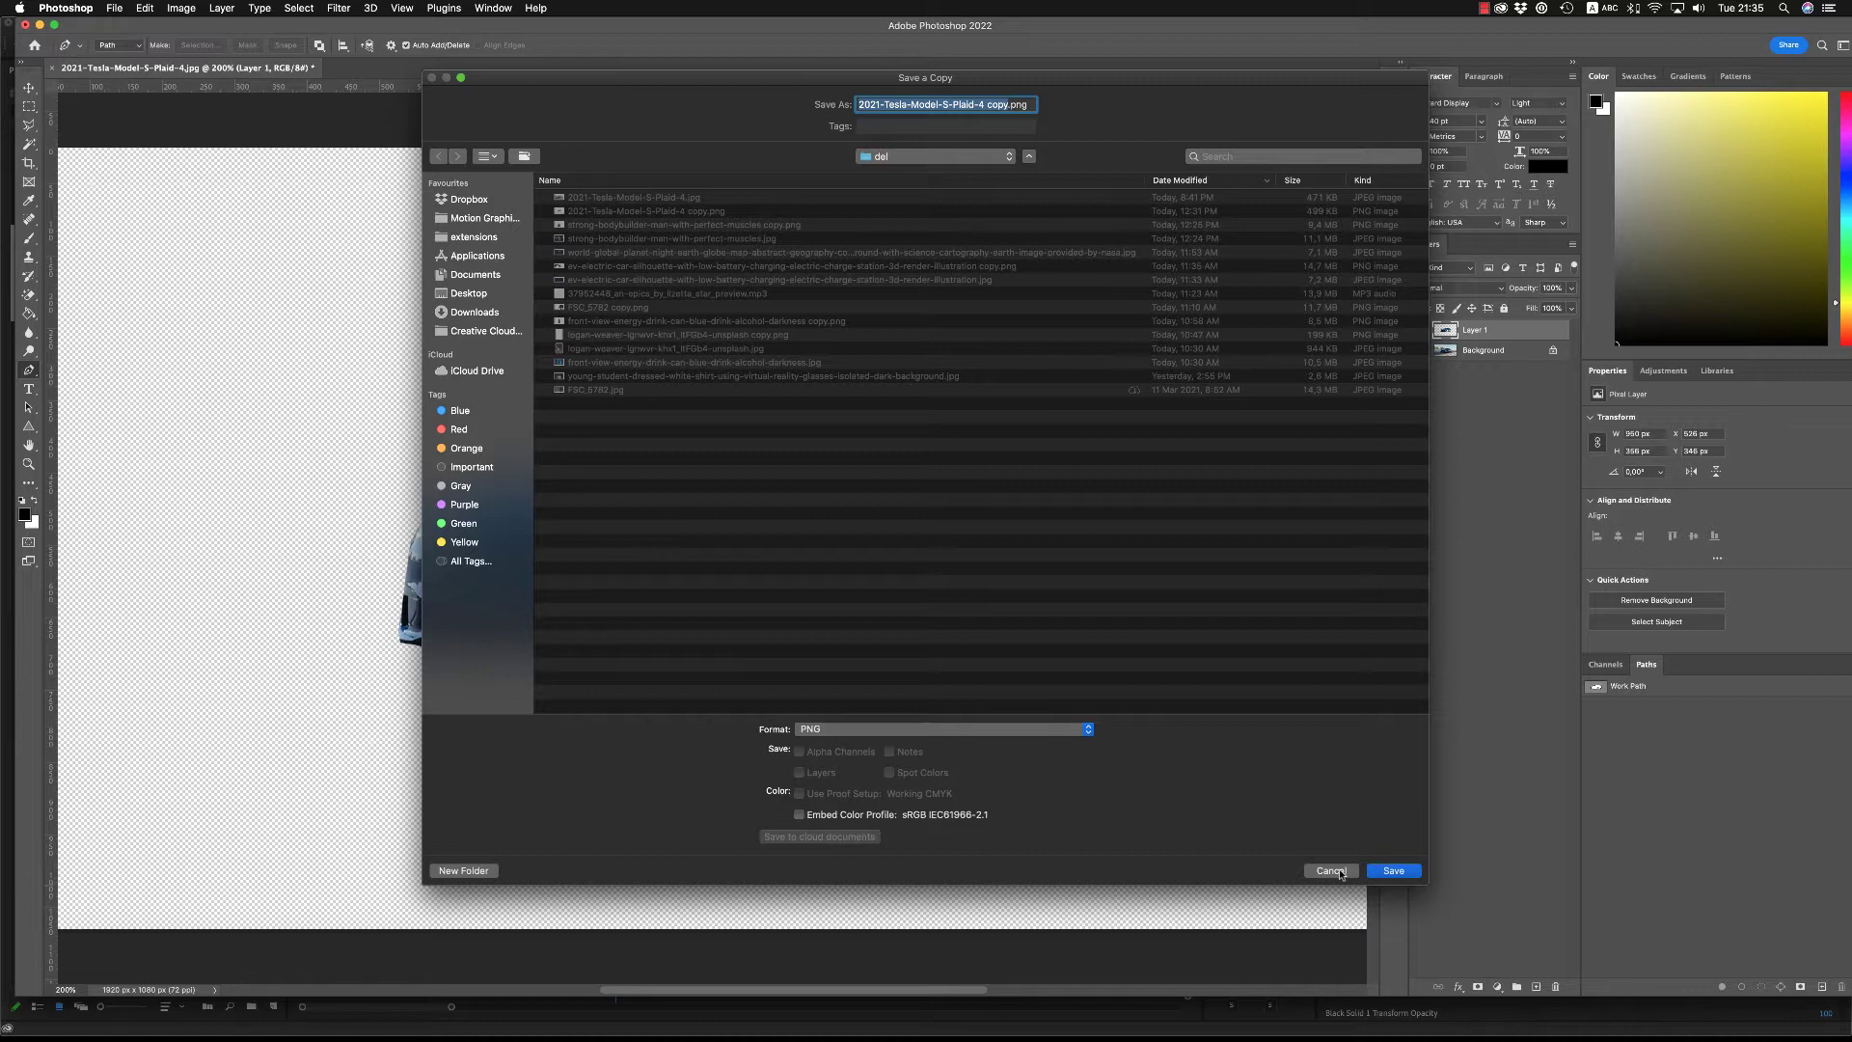
pyautogui.click(1331, 870)
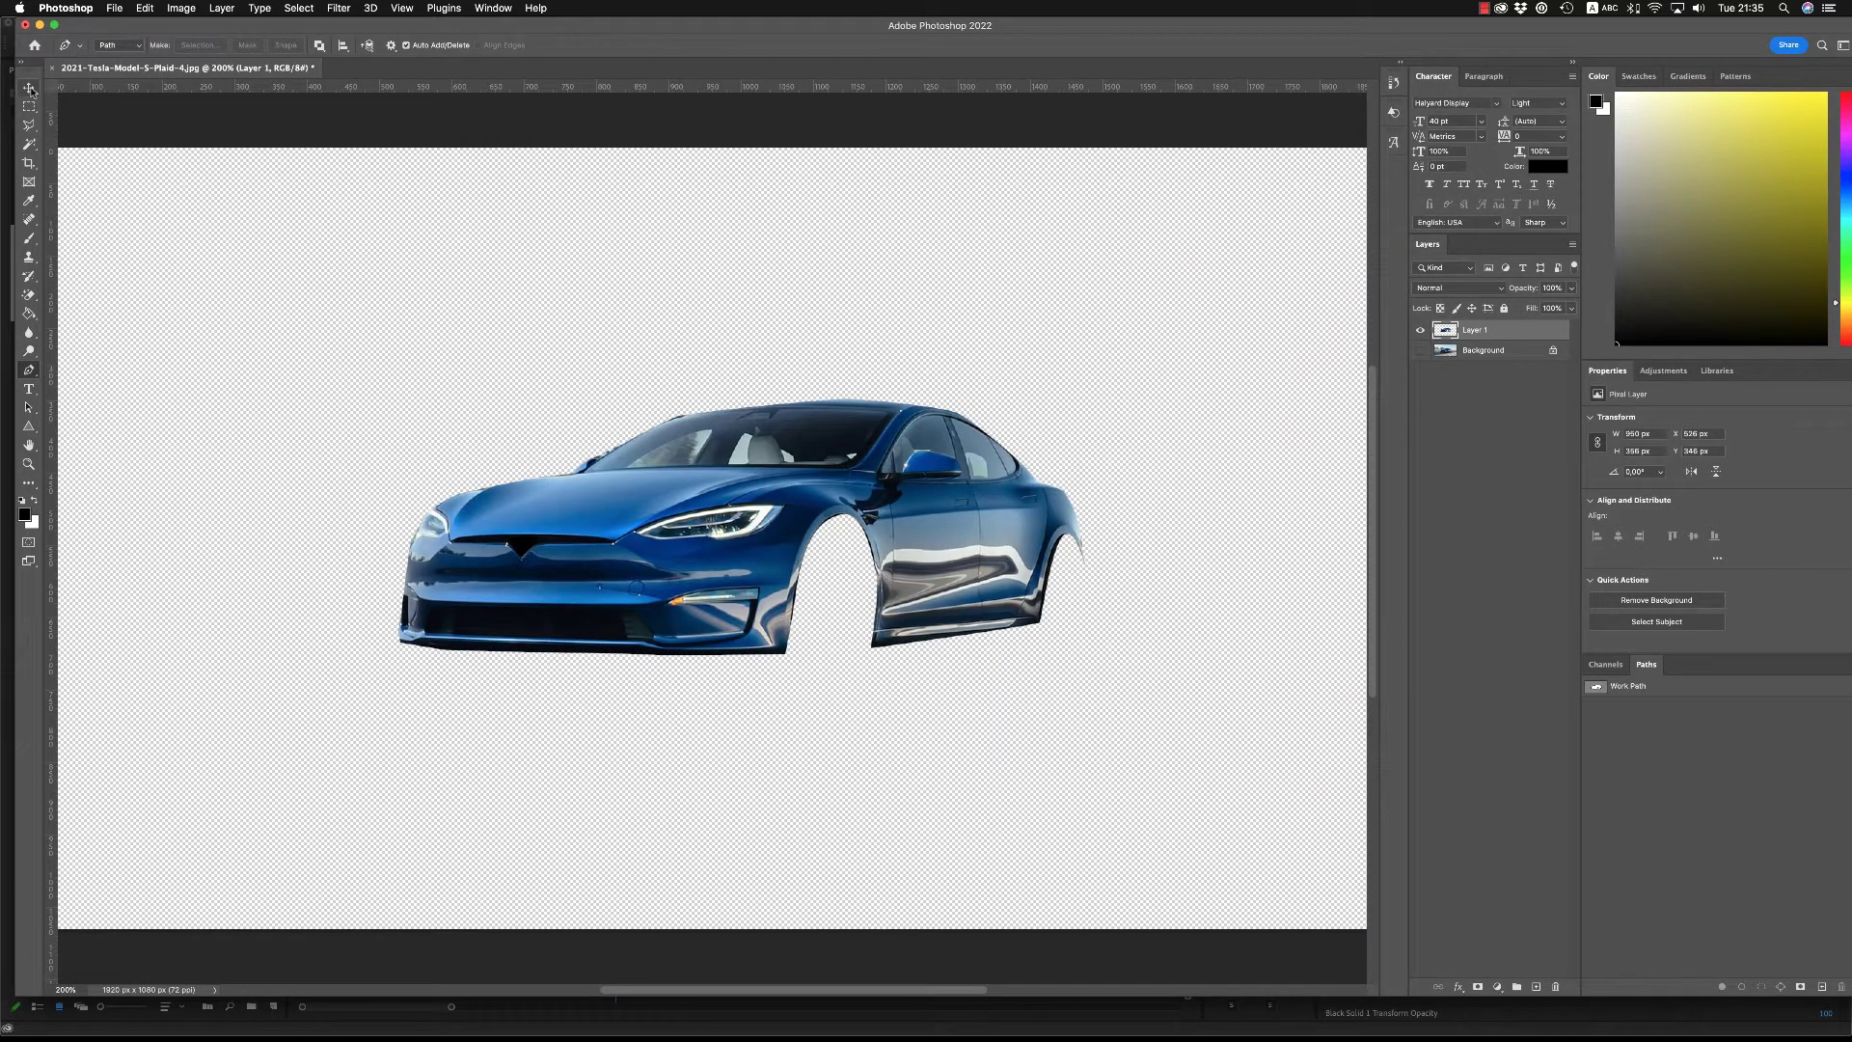
pyautogui.press('v')
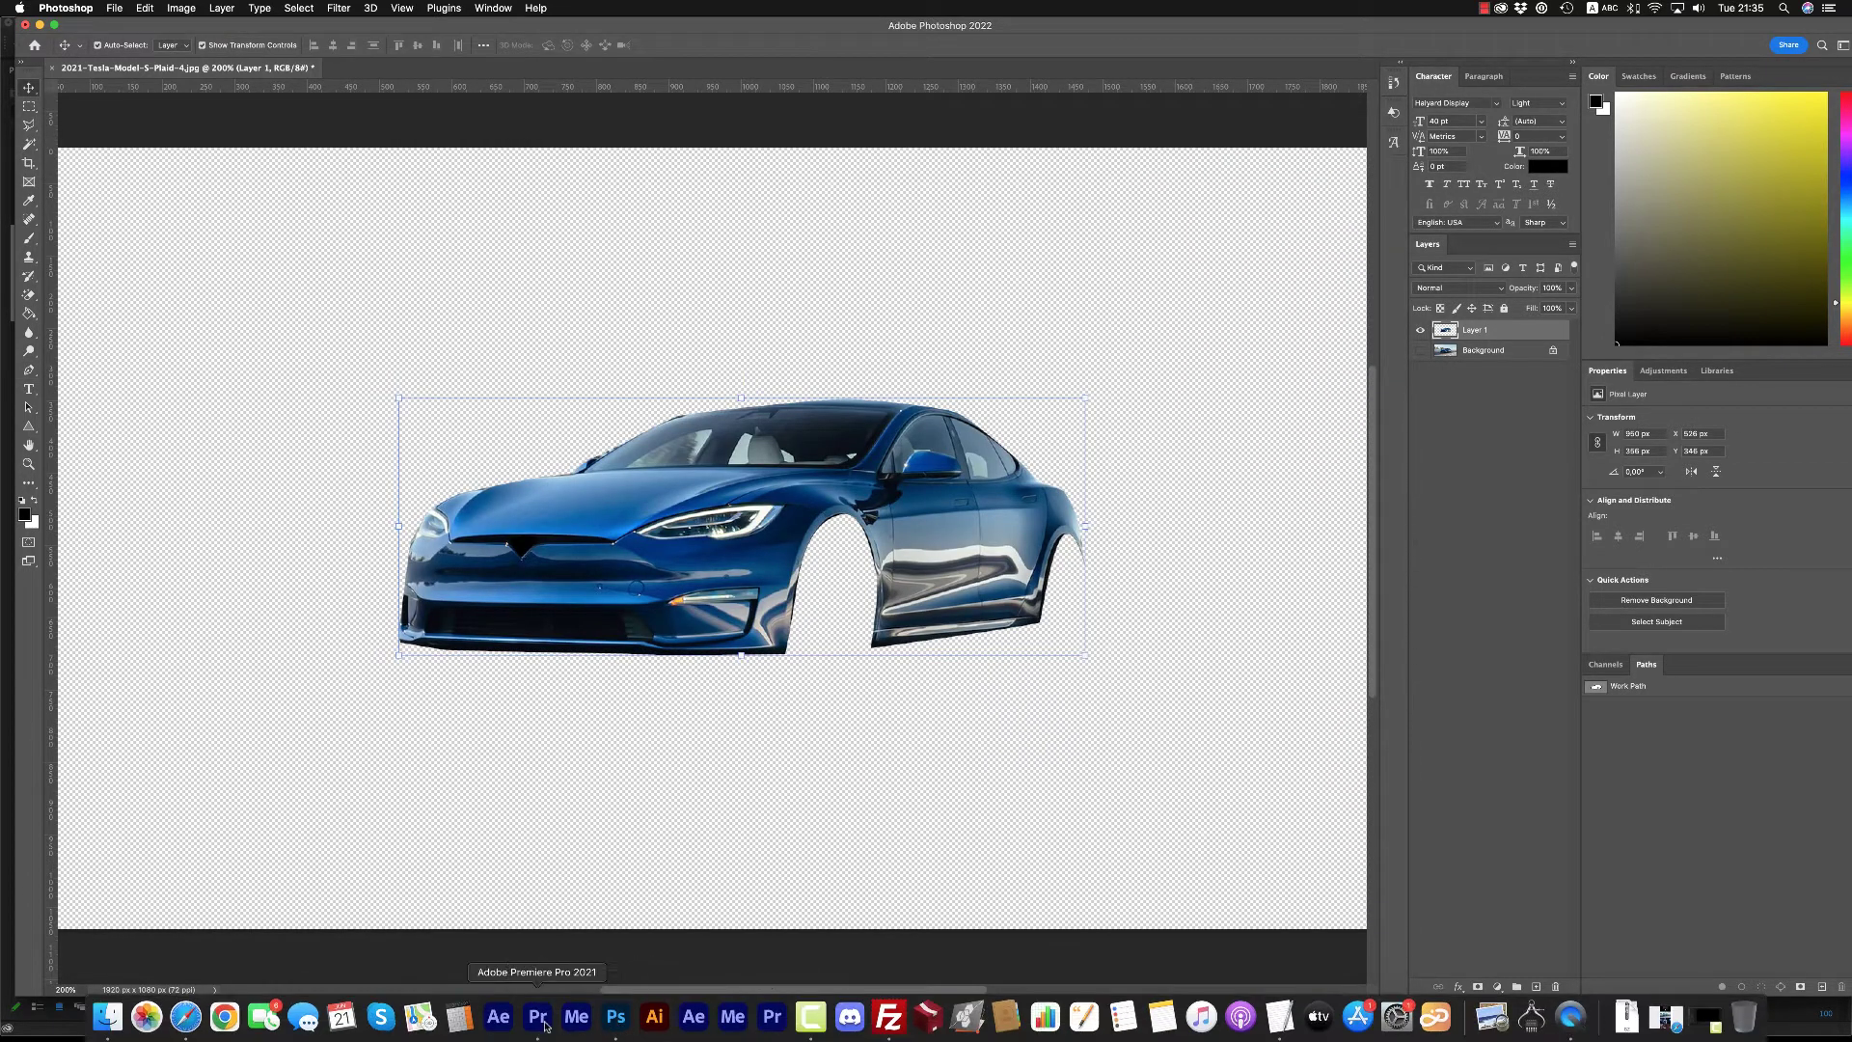
pyautogui.click(538, 1017)
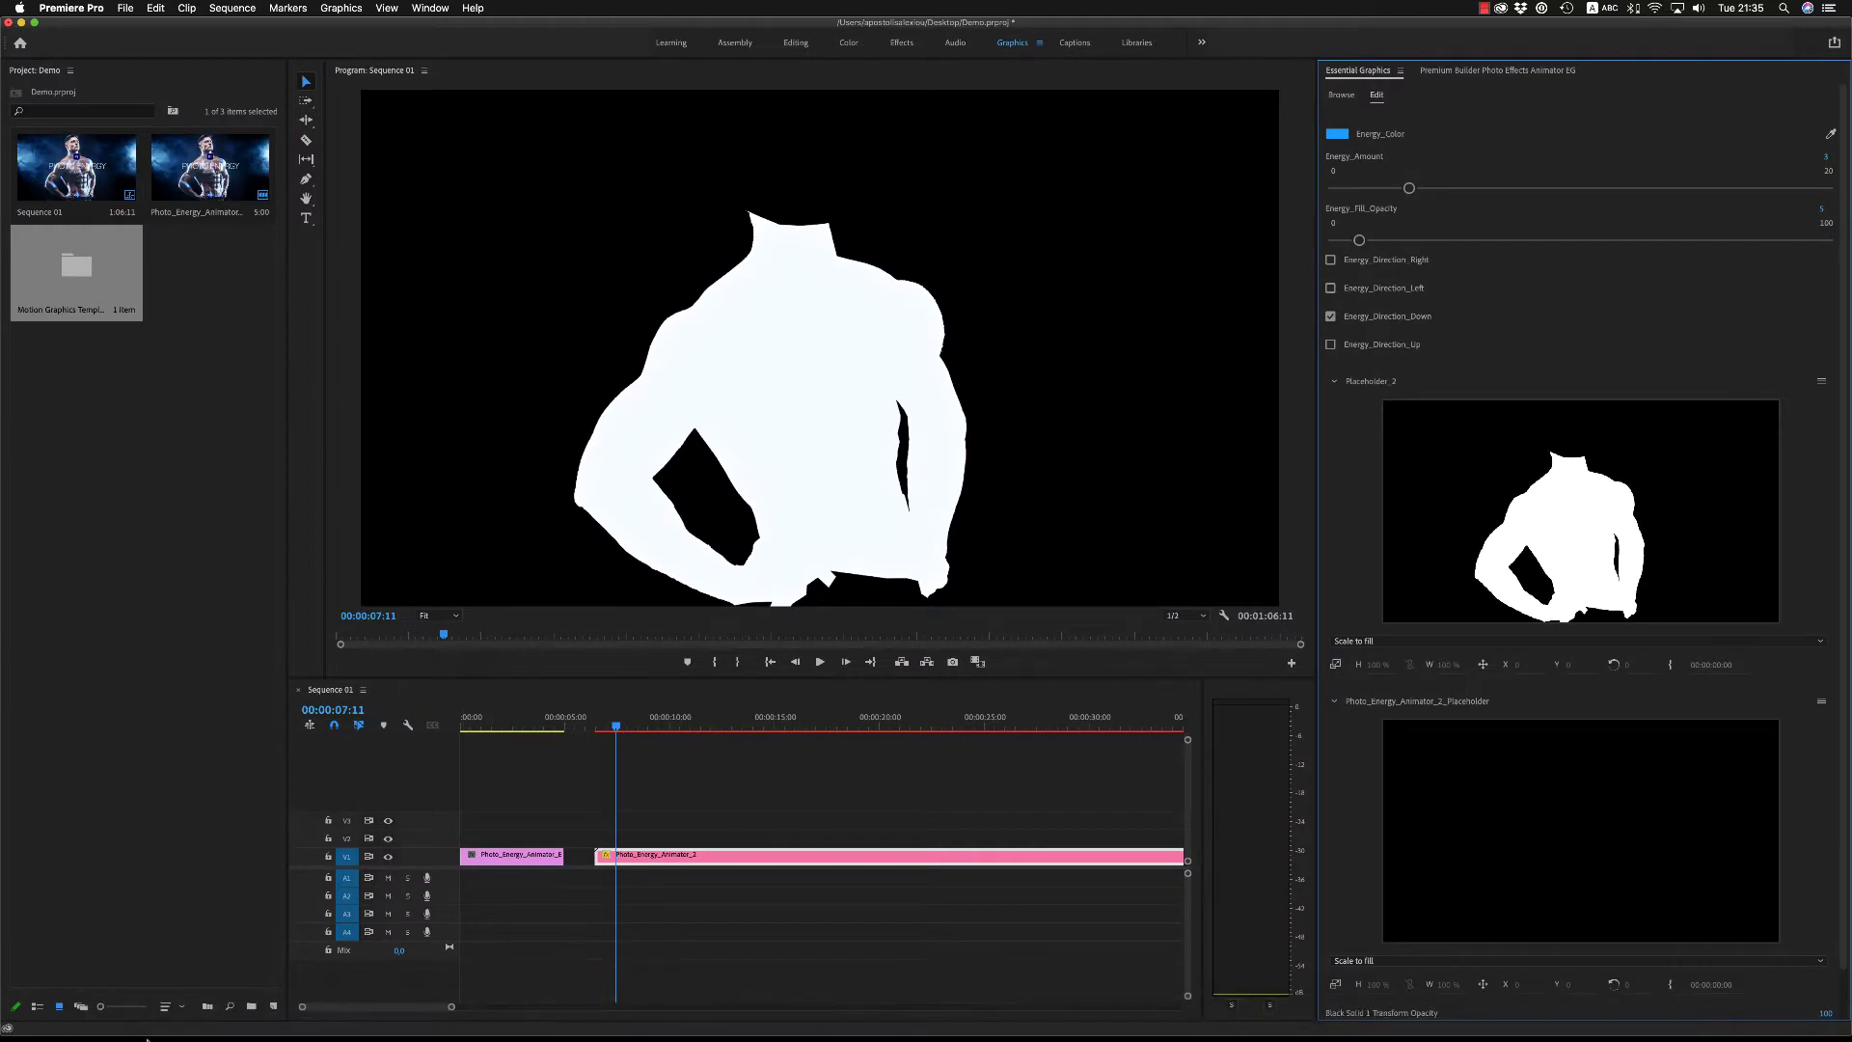
# Step: Import both Tesla images from Finder and drop the JPG into the background placeholder
pyautogui.click(108, 1028)
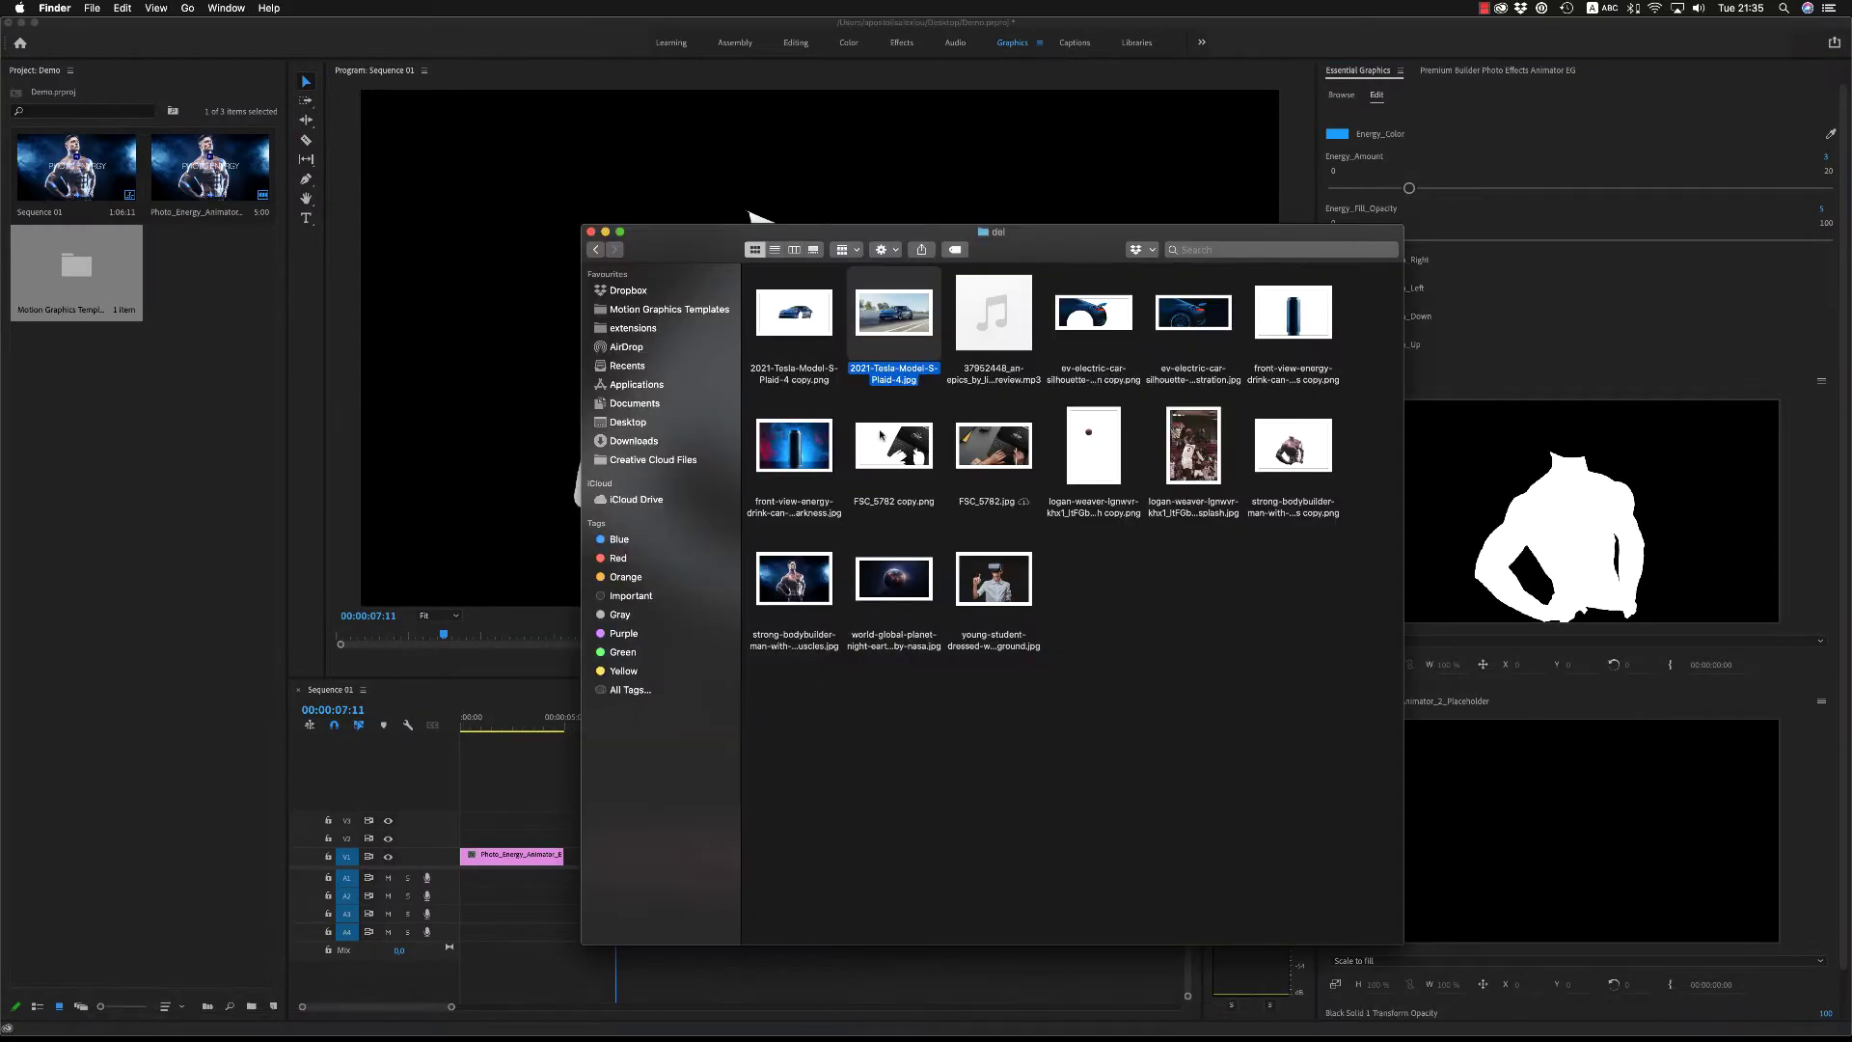
pyautogui.keyDown('shift'); pyautogui.click(795, 319); pyautogui.keyUp('shift')
pyautogui.moveTo(796, 319); pyautogui.dragTo(195, 493)
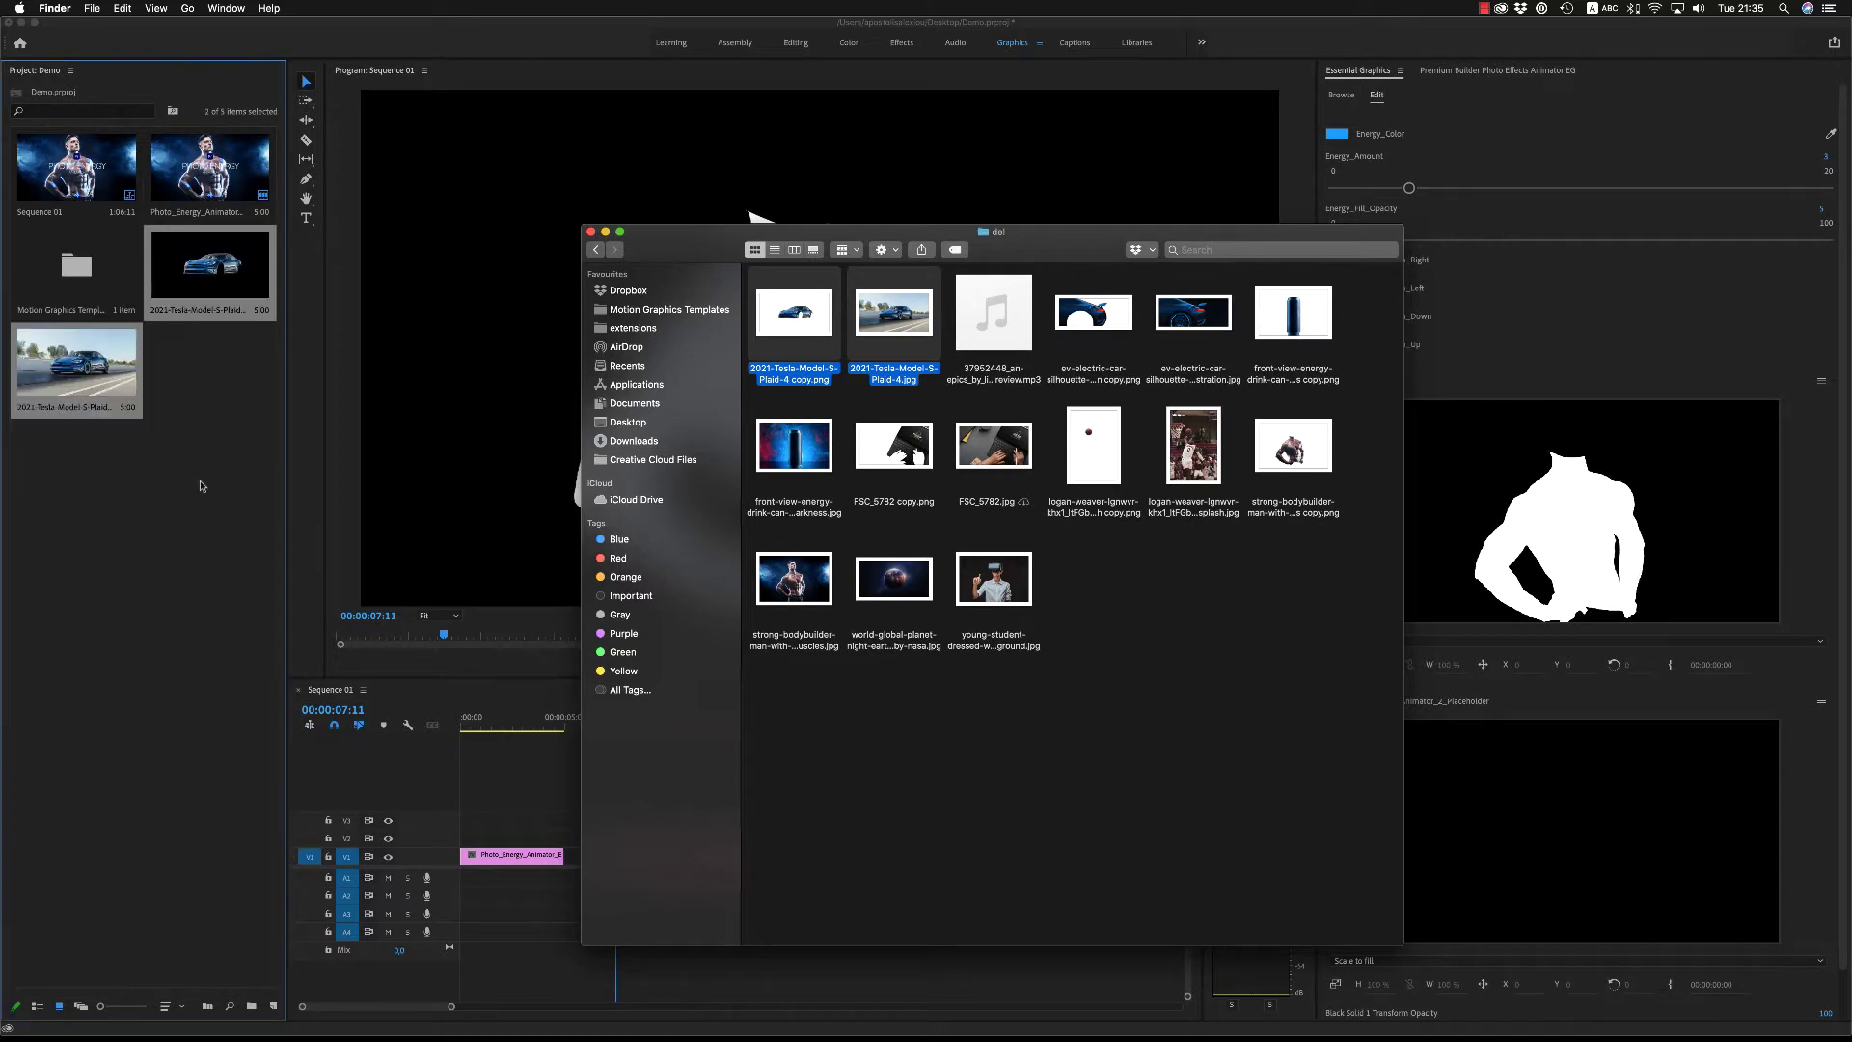
pyautogui.click(161, 492)
pyautogui.moveTo(76, 362); pyautogui.dragTo(1593, 861)
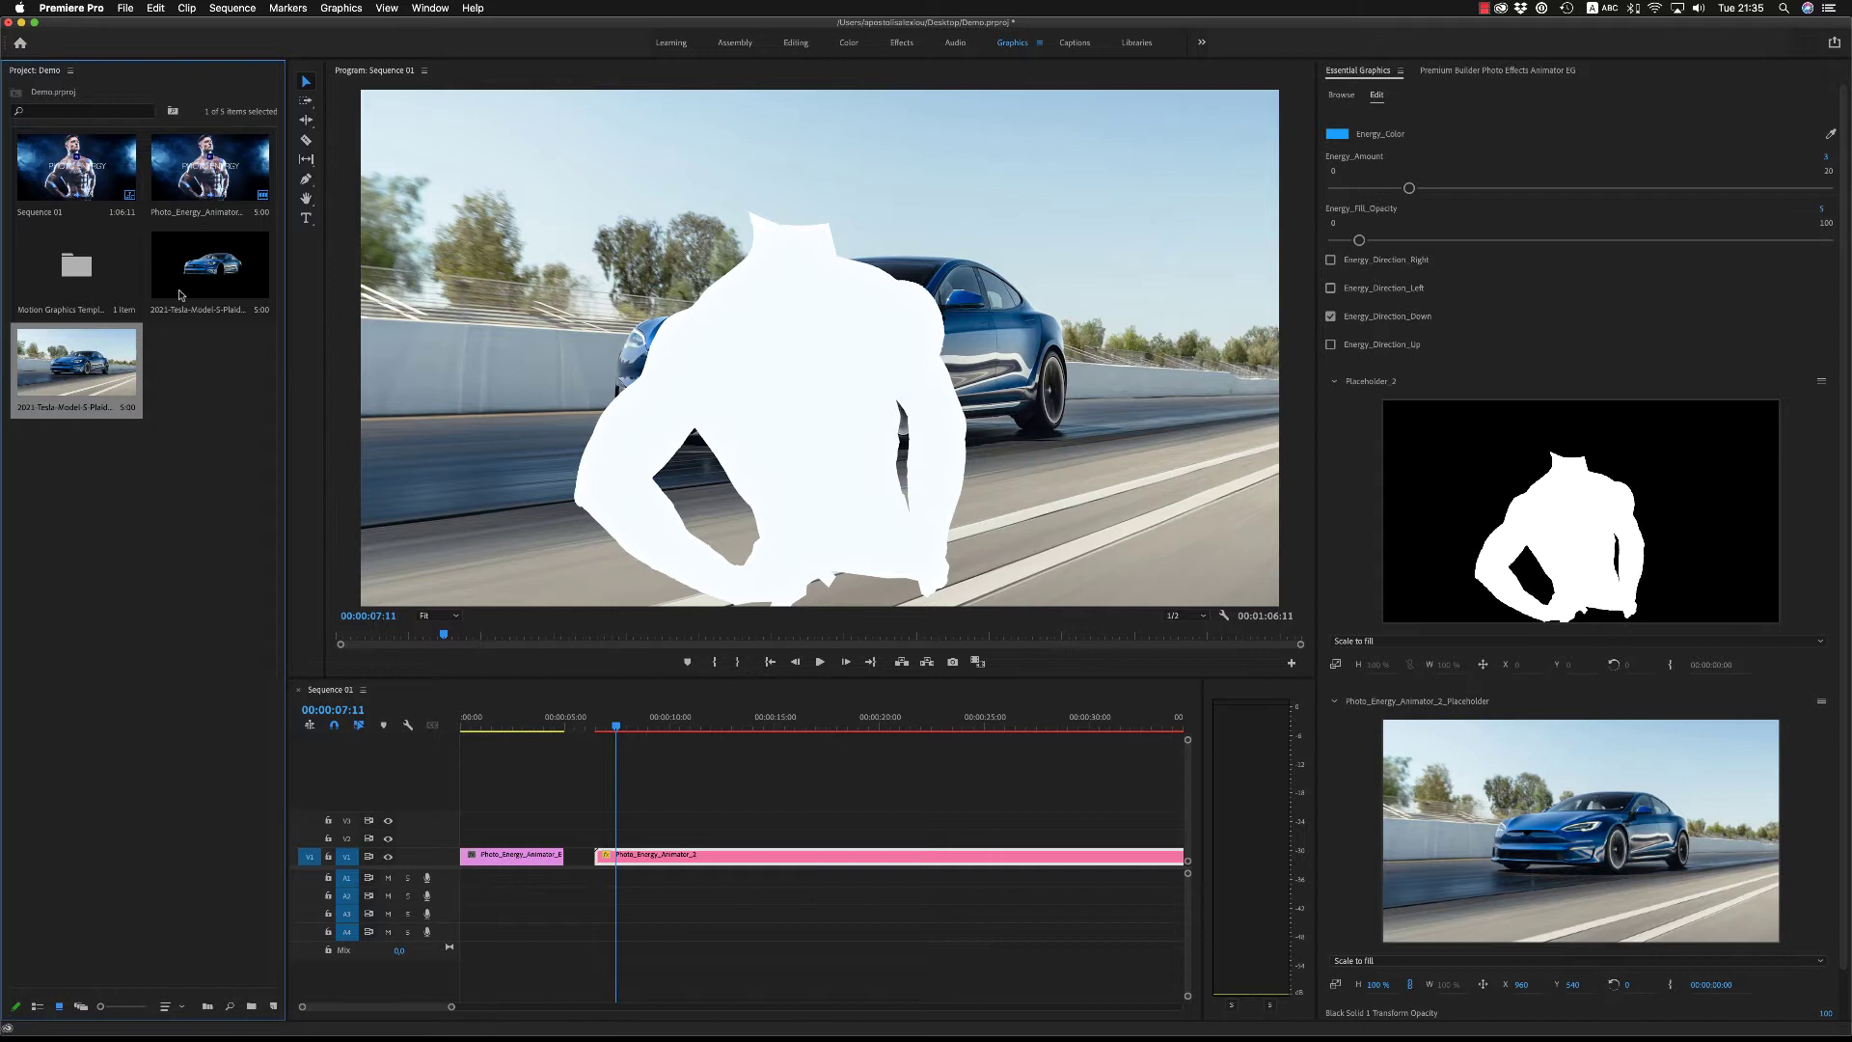
# Step: Put the cut-out Tesla PNG into Placeholder_2 and bring up the Energy_Color swatch
pyautogui.moveTo(211, 268); pyautogui.dragTo(1592, 564)
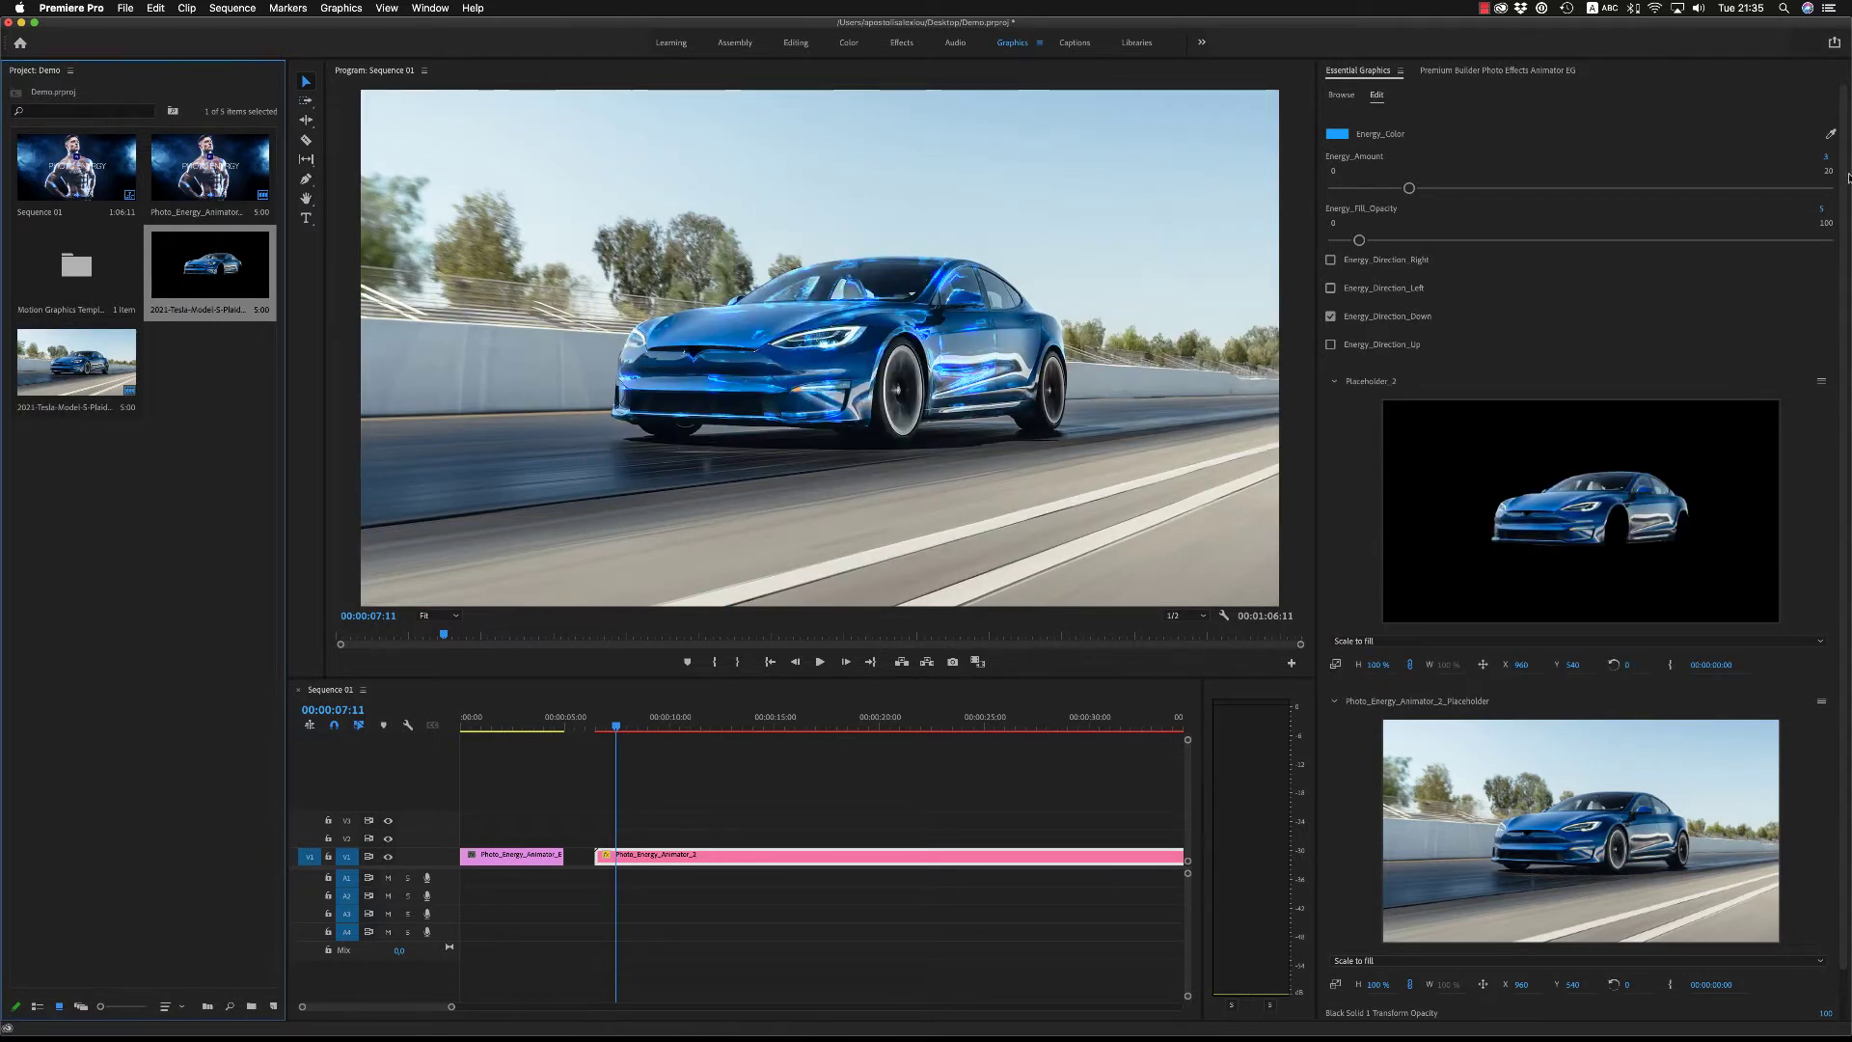
pyautogui.click(1340, 134)
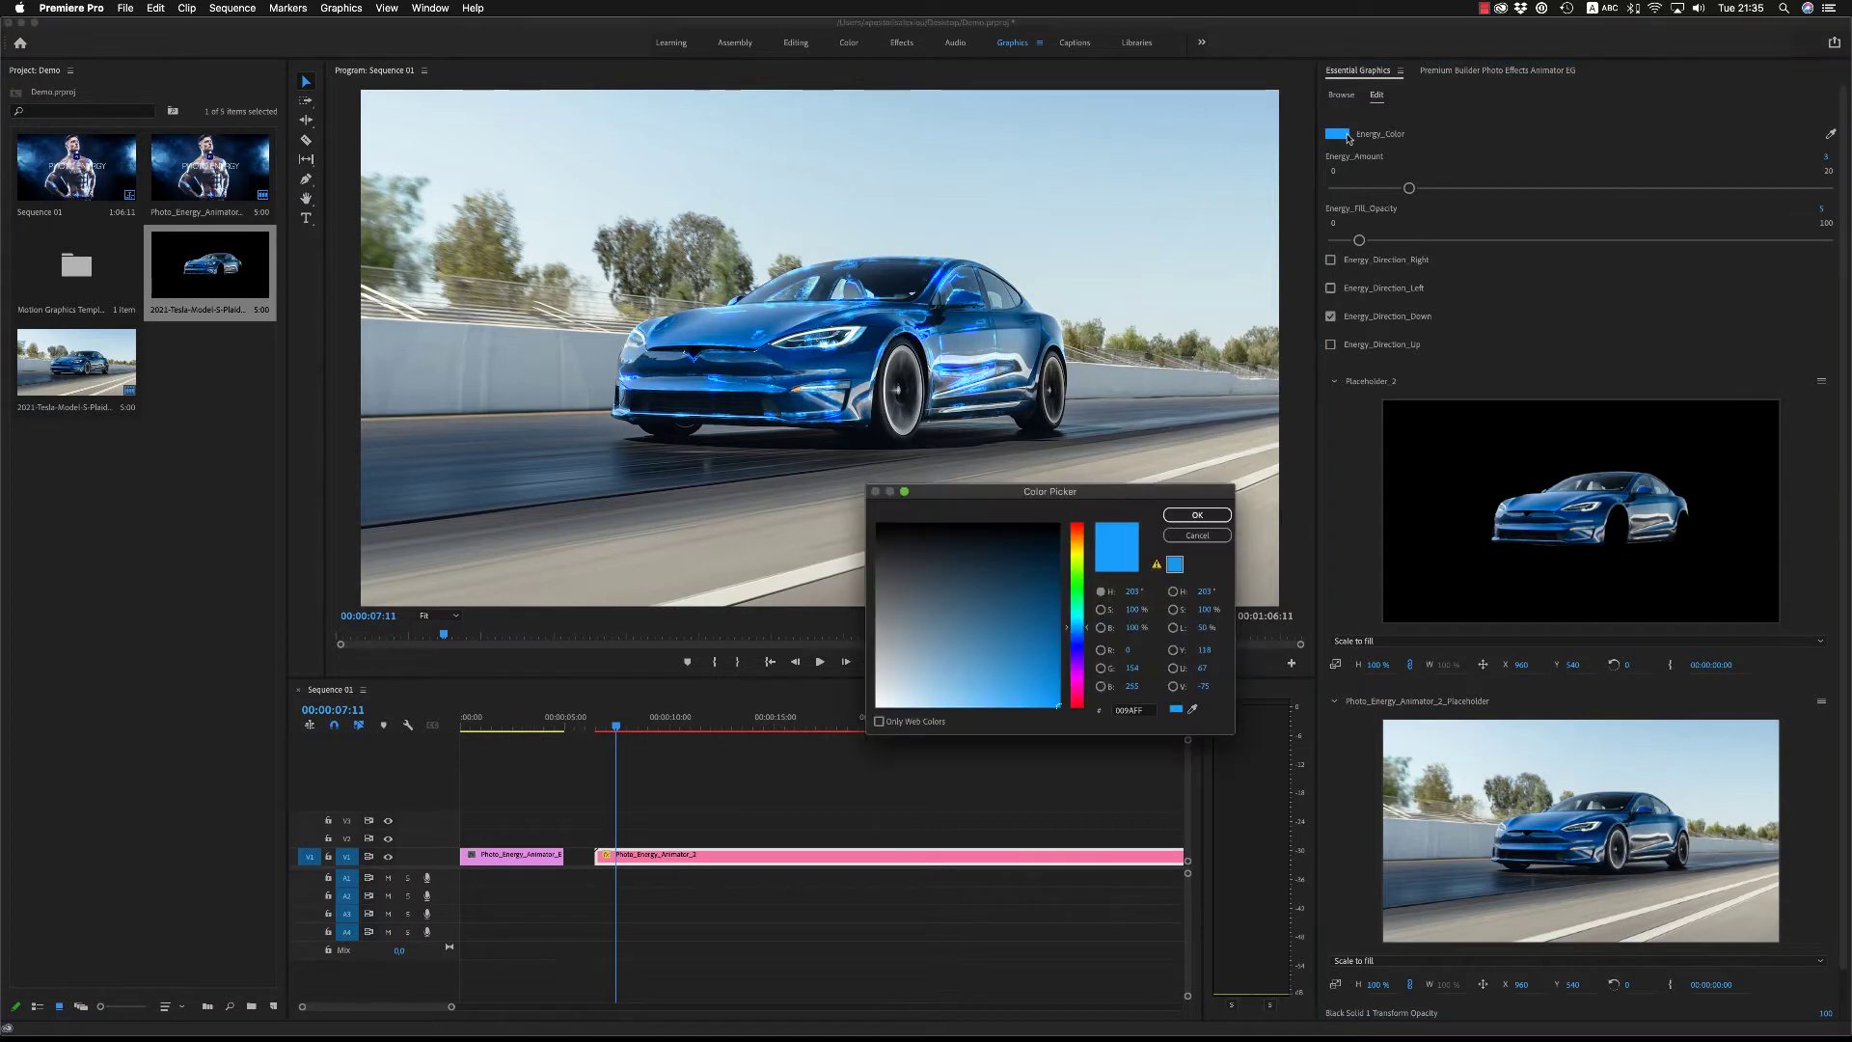
# Step: Keep the energy colour and browse Premium Builder's Burn, 3D Camera and Digital presets
pyautogui.click(1190, 535)
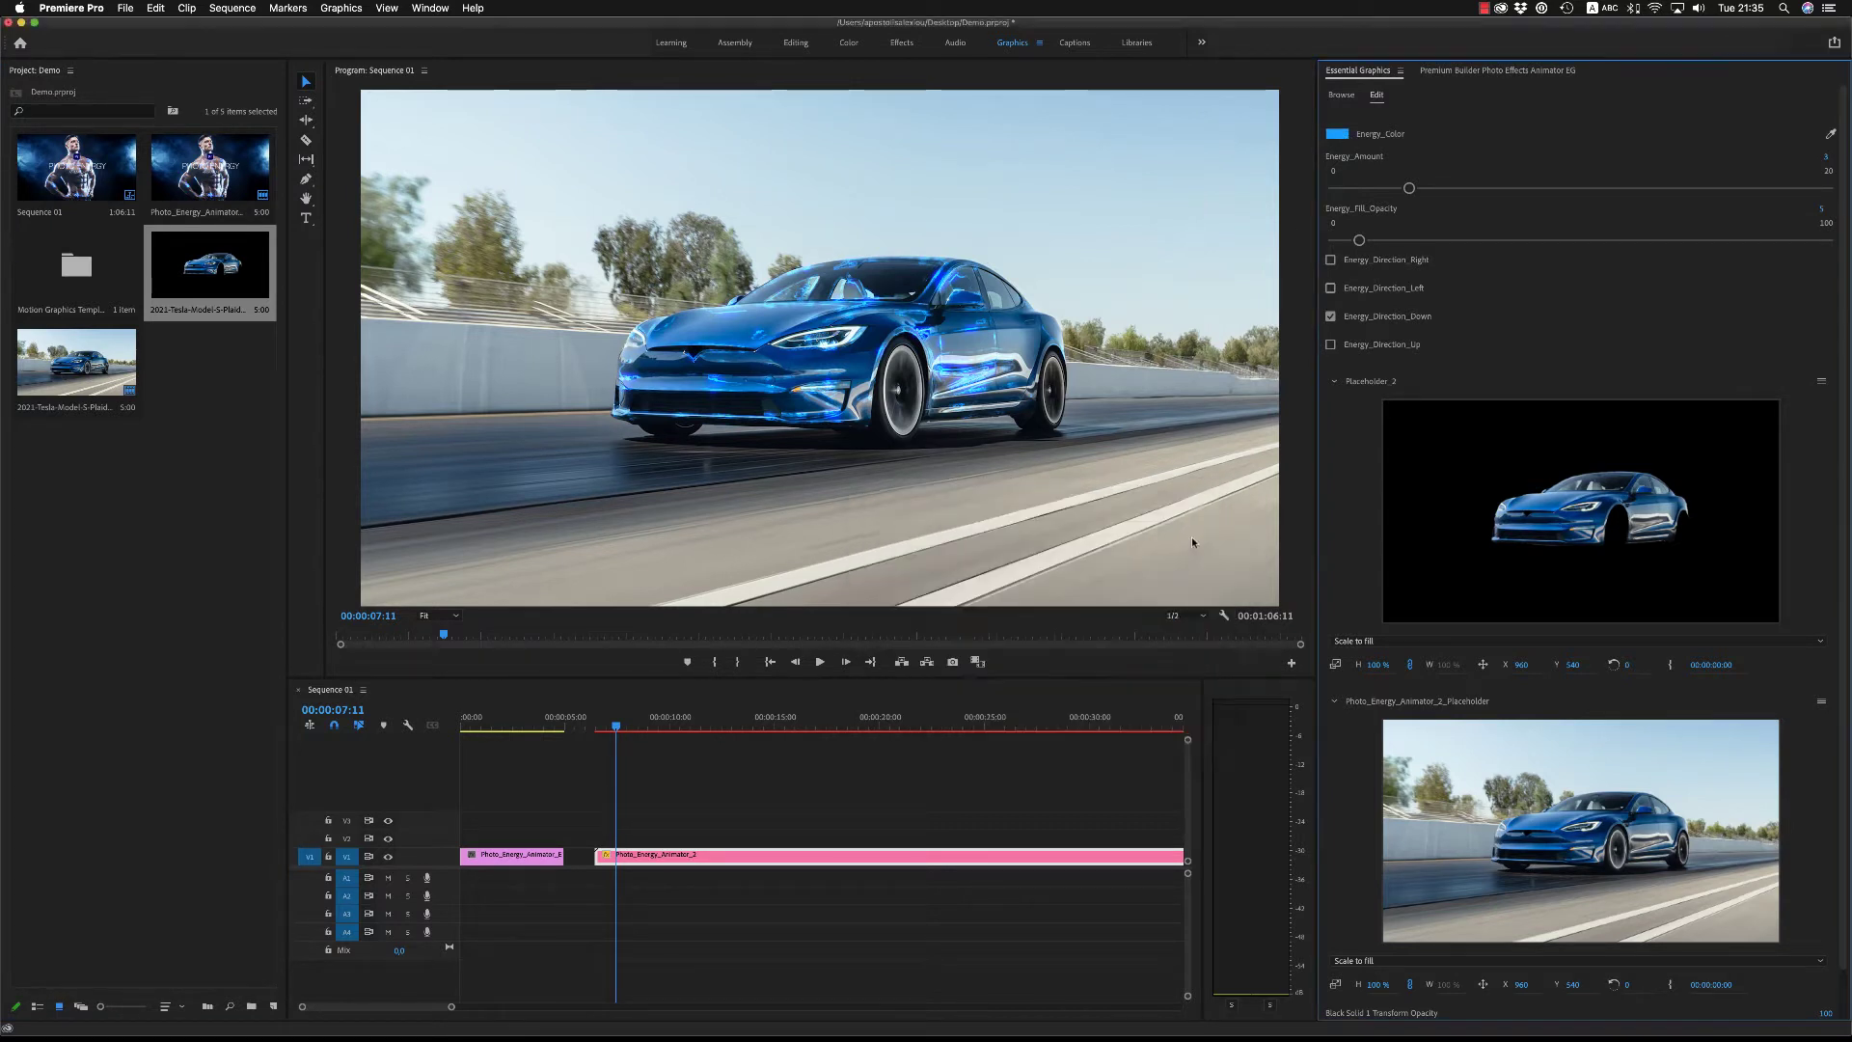
pyautogui.click(1501, 69)
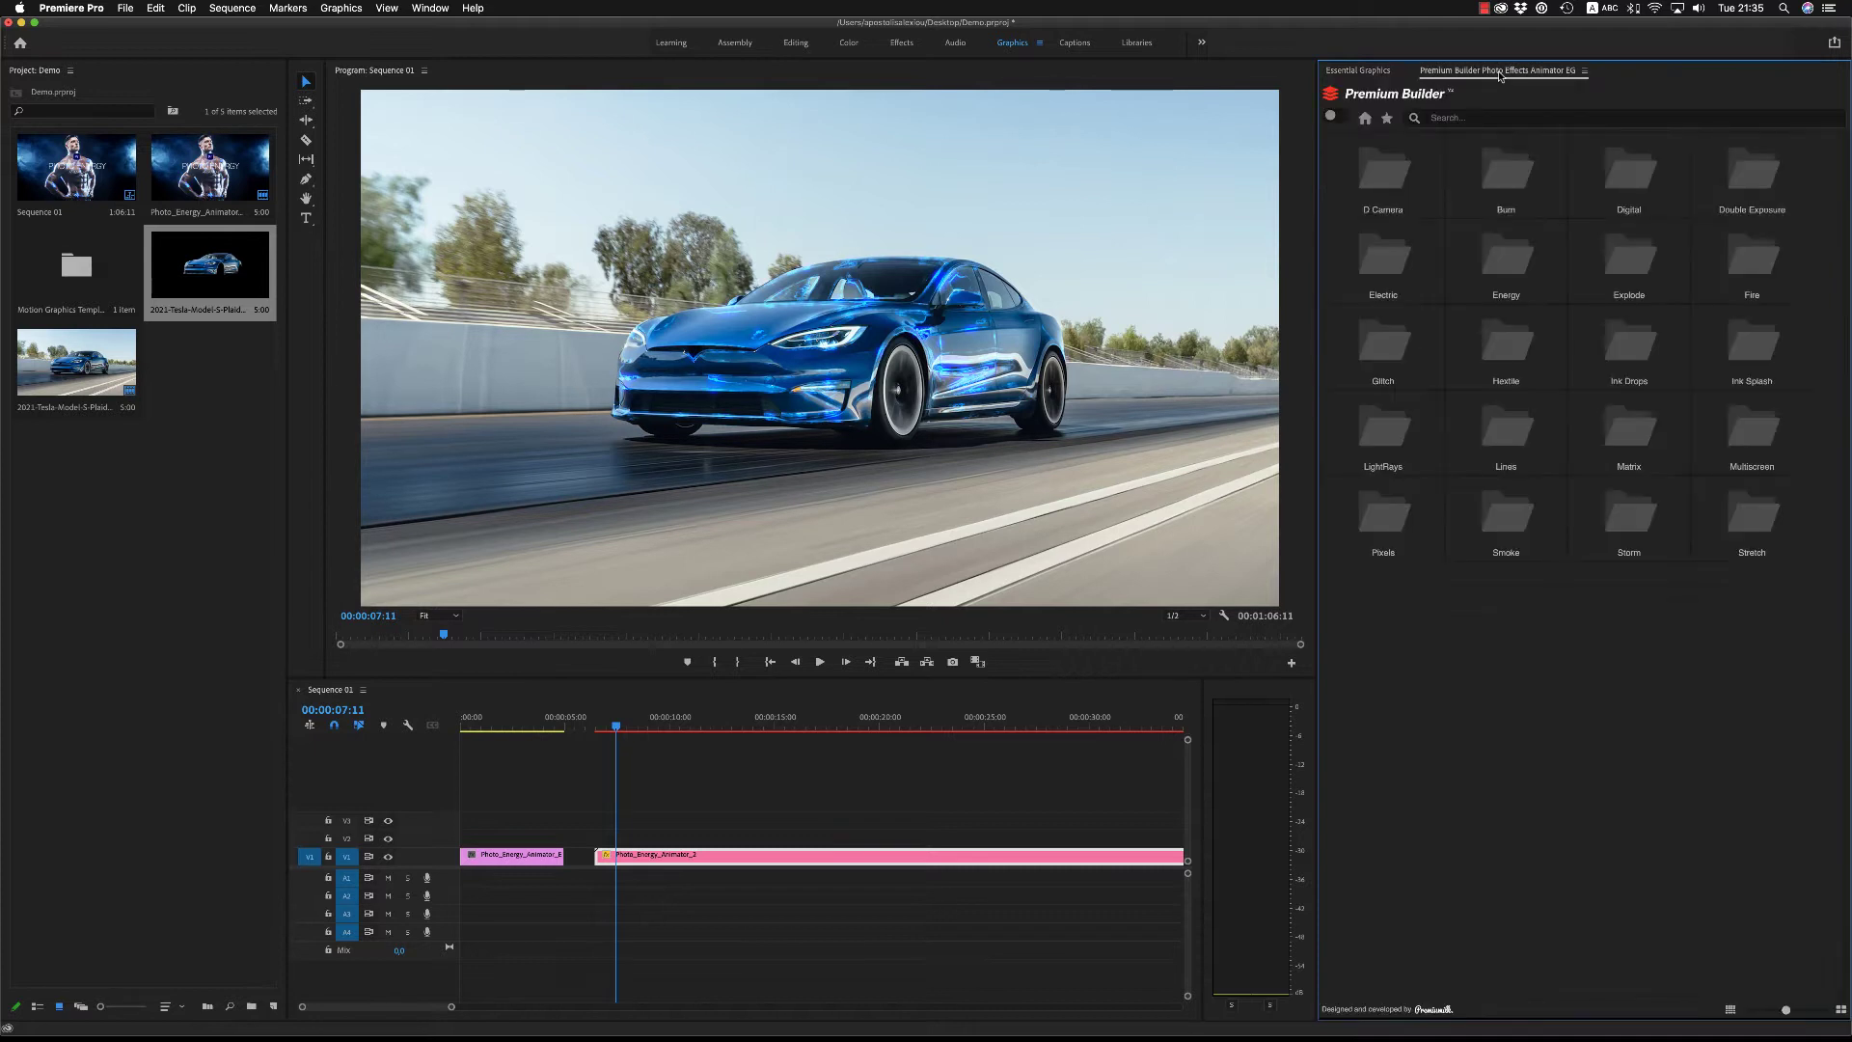
pyautogui.click(1334, 163)
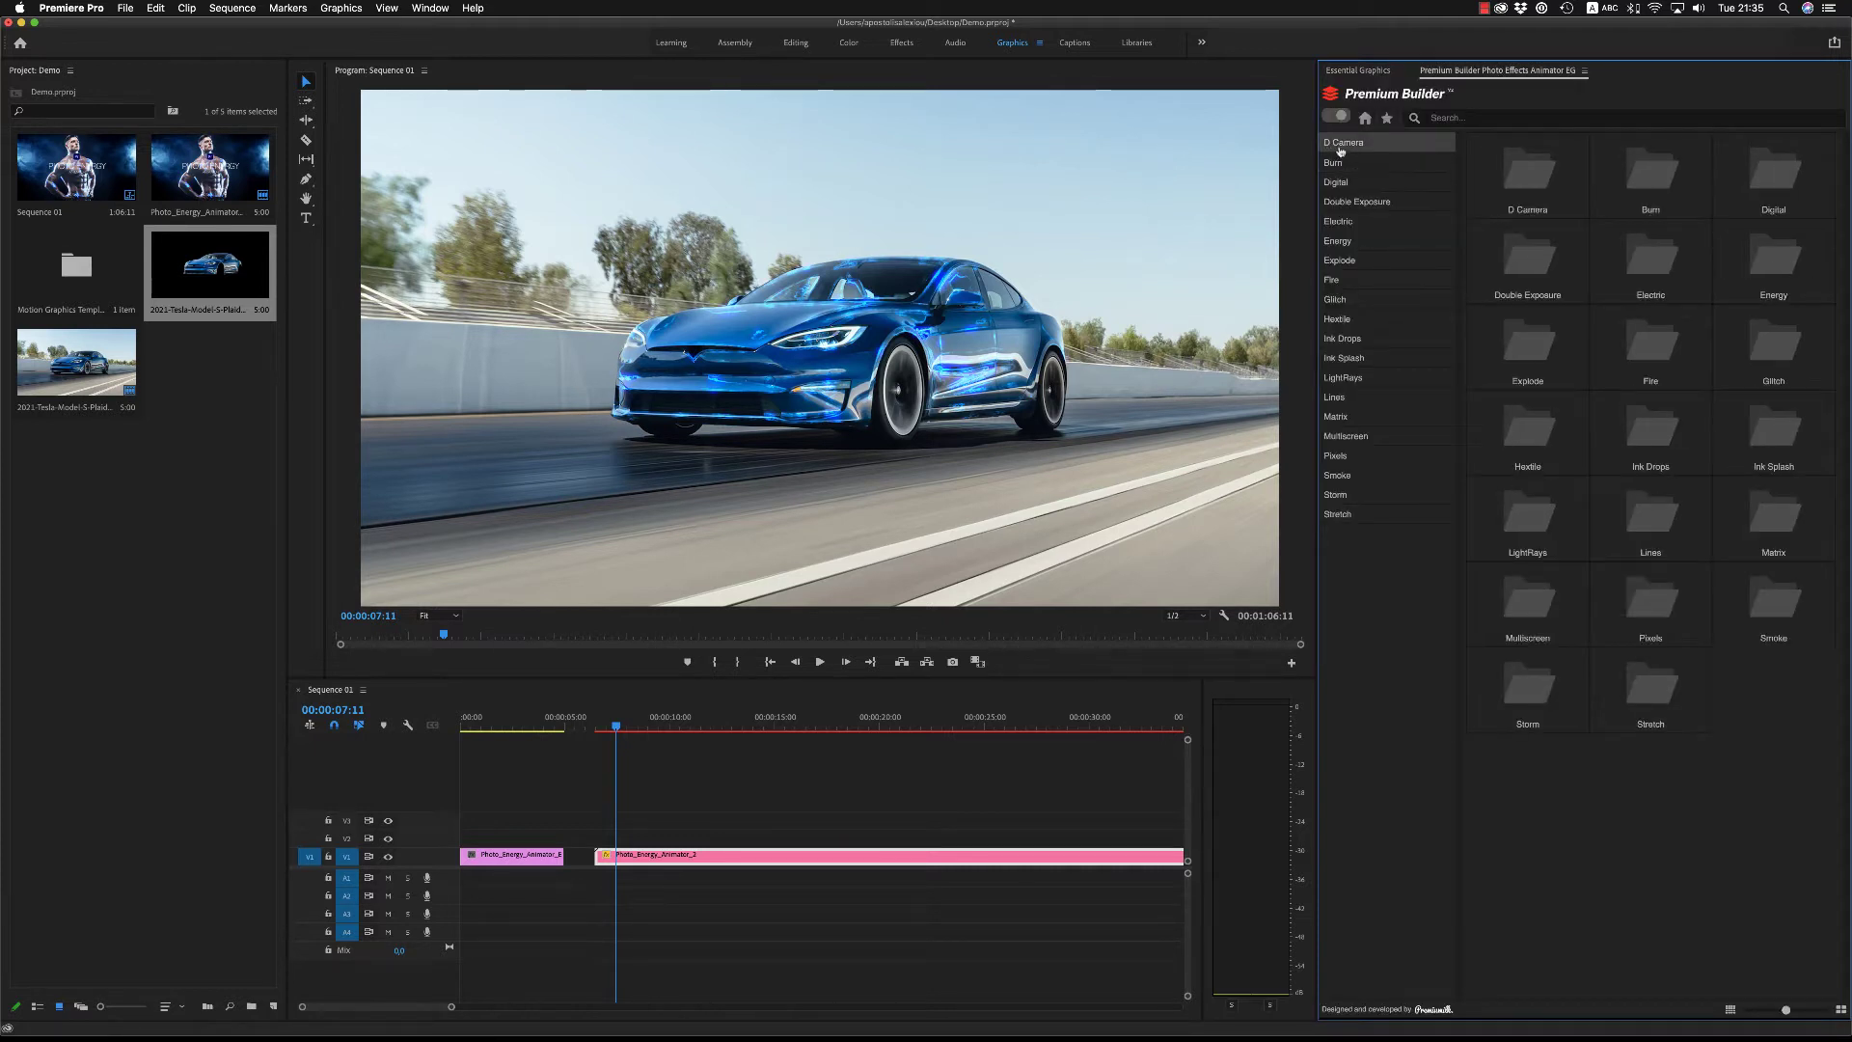
pyautogui.click(1342, 144)
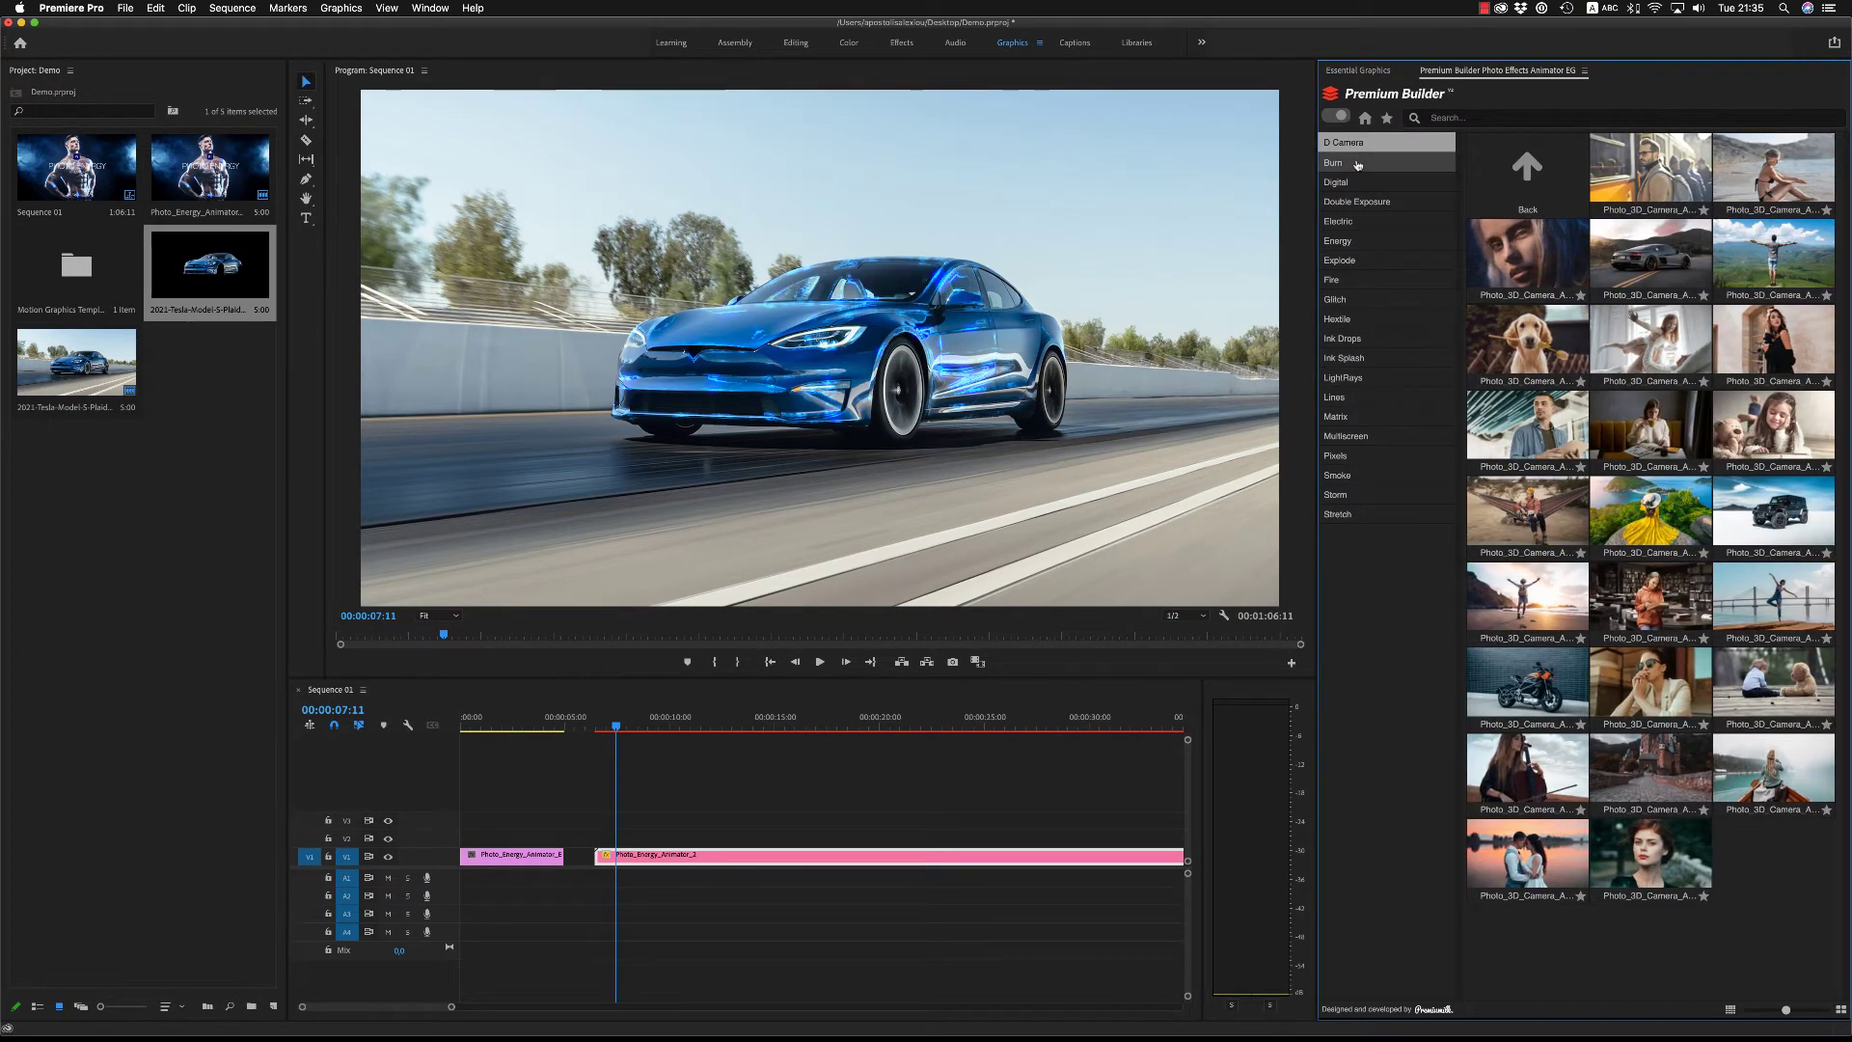
pyautogui.click(1357, 164)
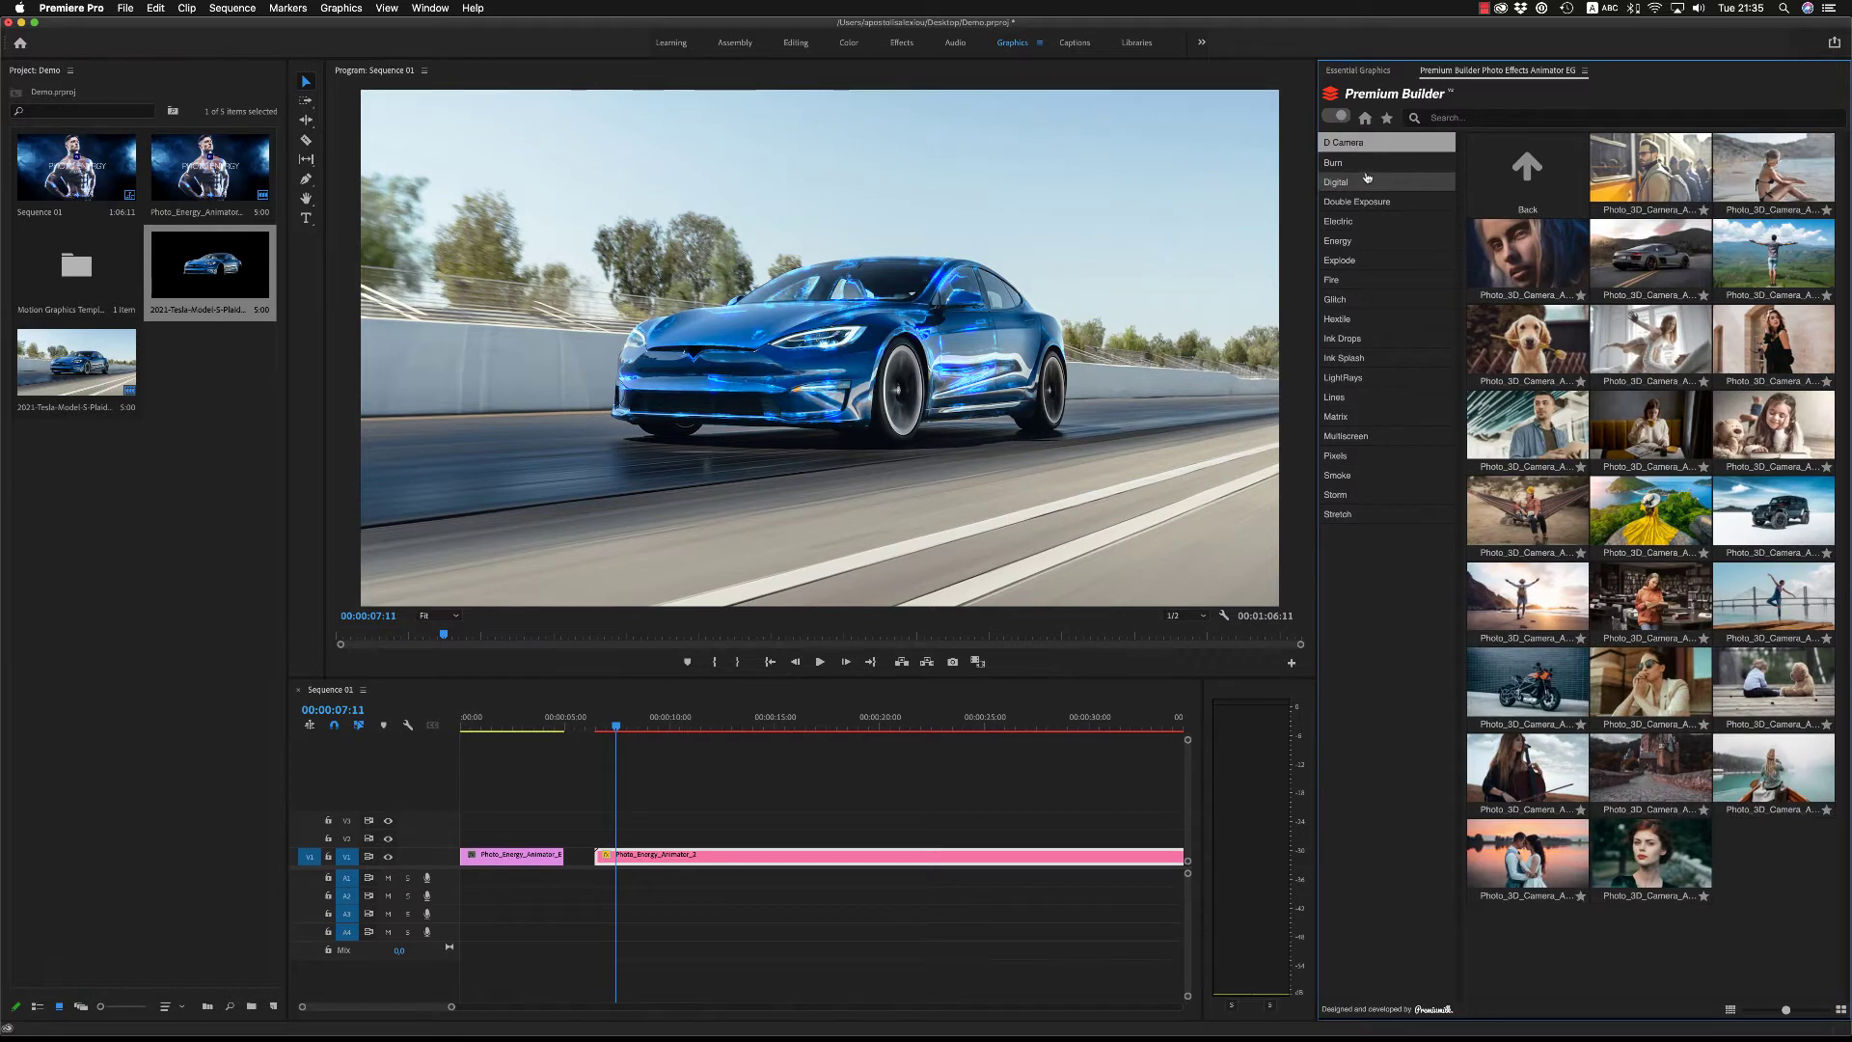
pyautogui.click(1366, 182)
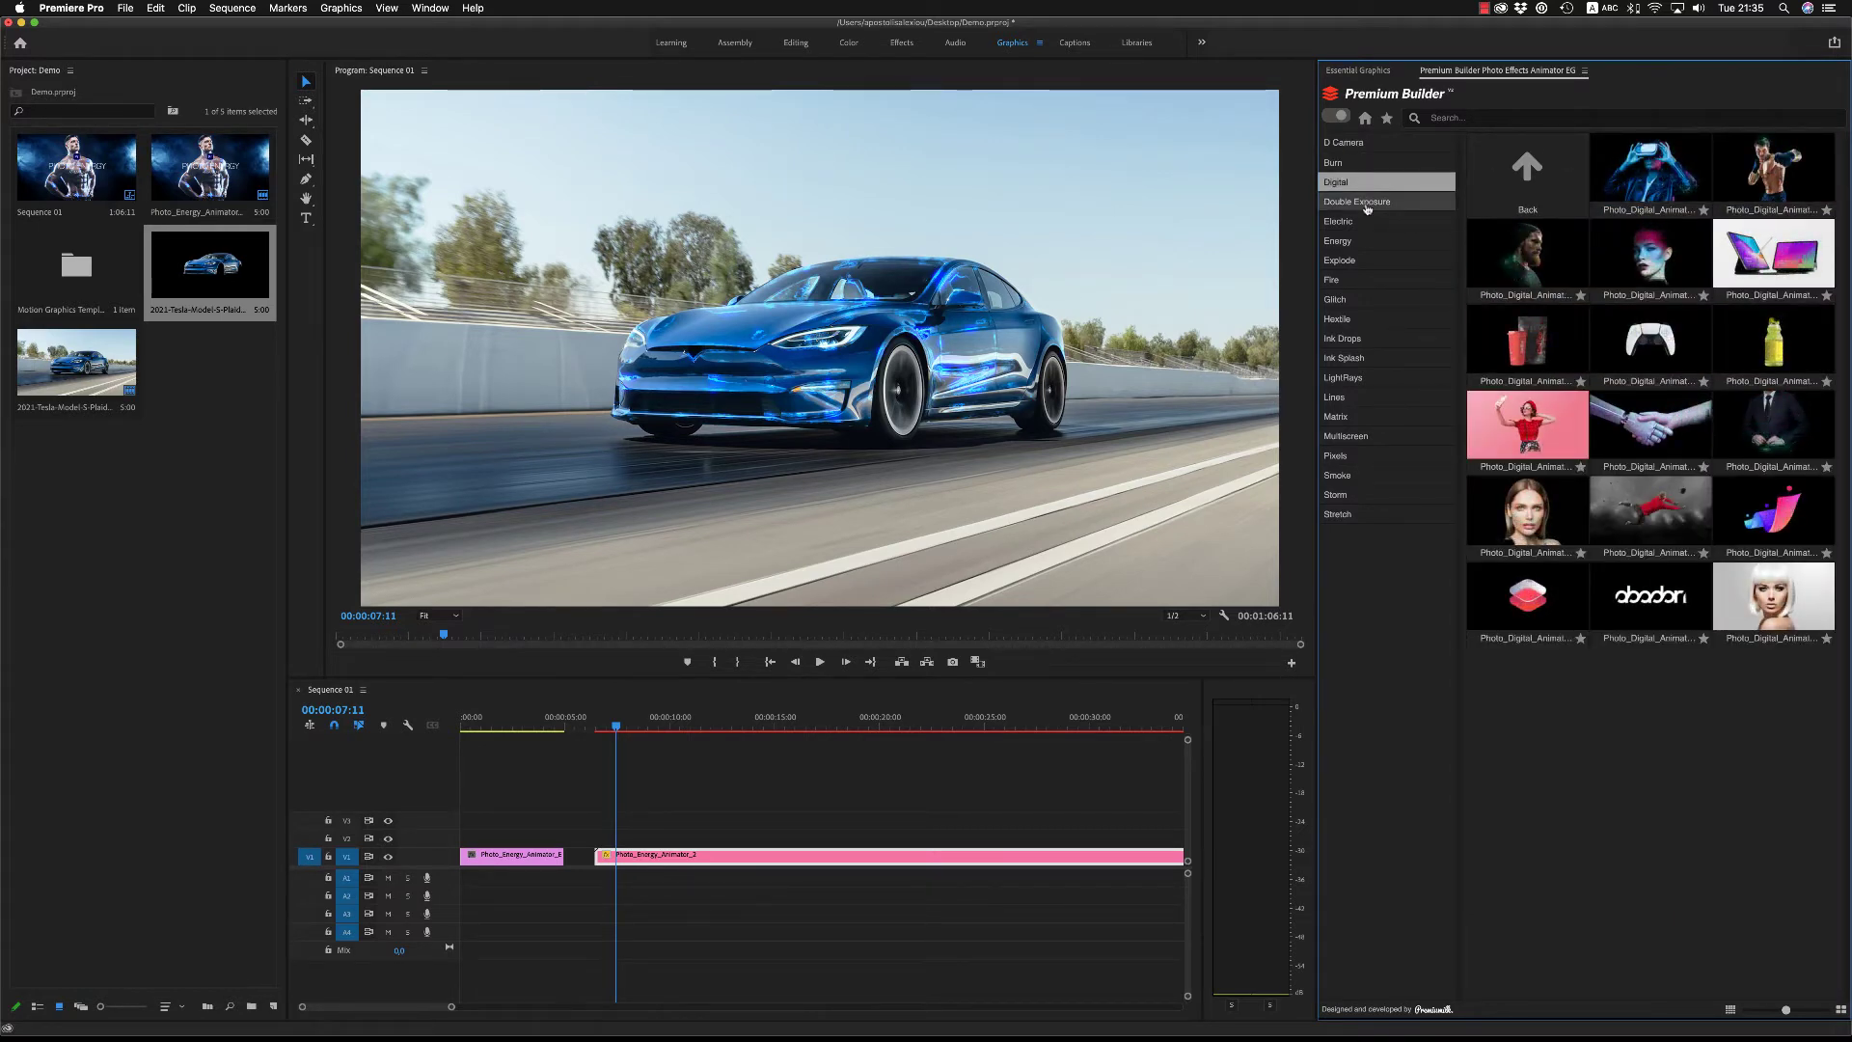
# Step: Browse Double Exposure, Electric, Energy, Explode, Fire, Lines and LightRays, ending on Stretch
pyautogui.click(1365, 204)
pyautogui.click(1363, 222)
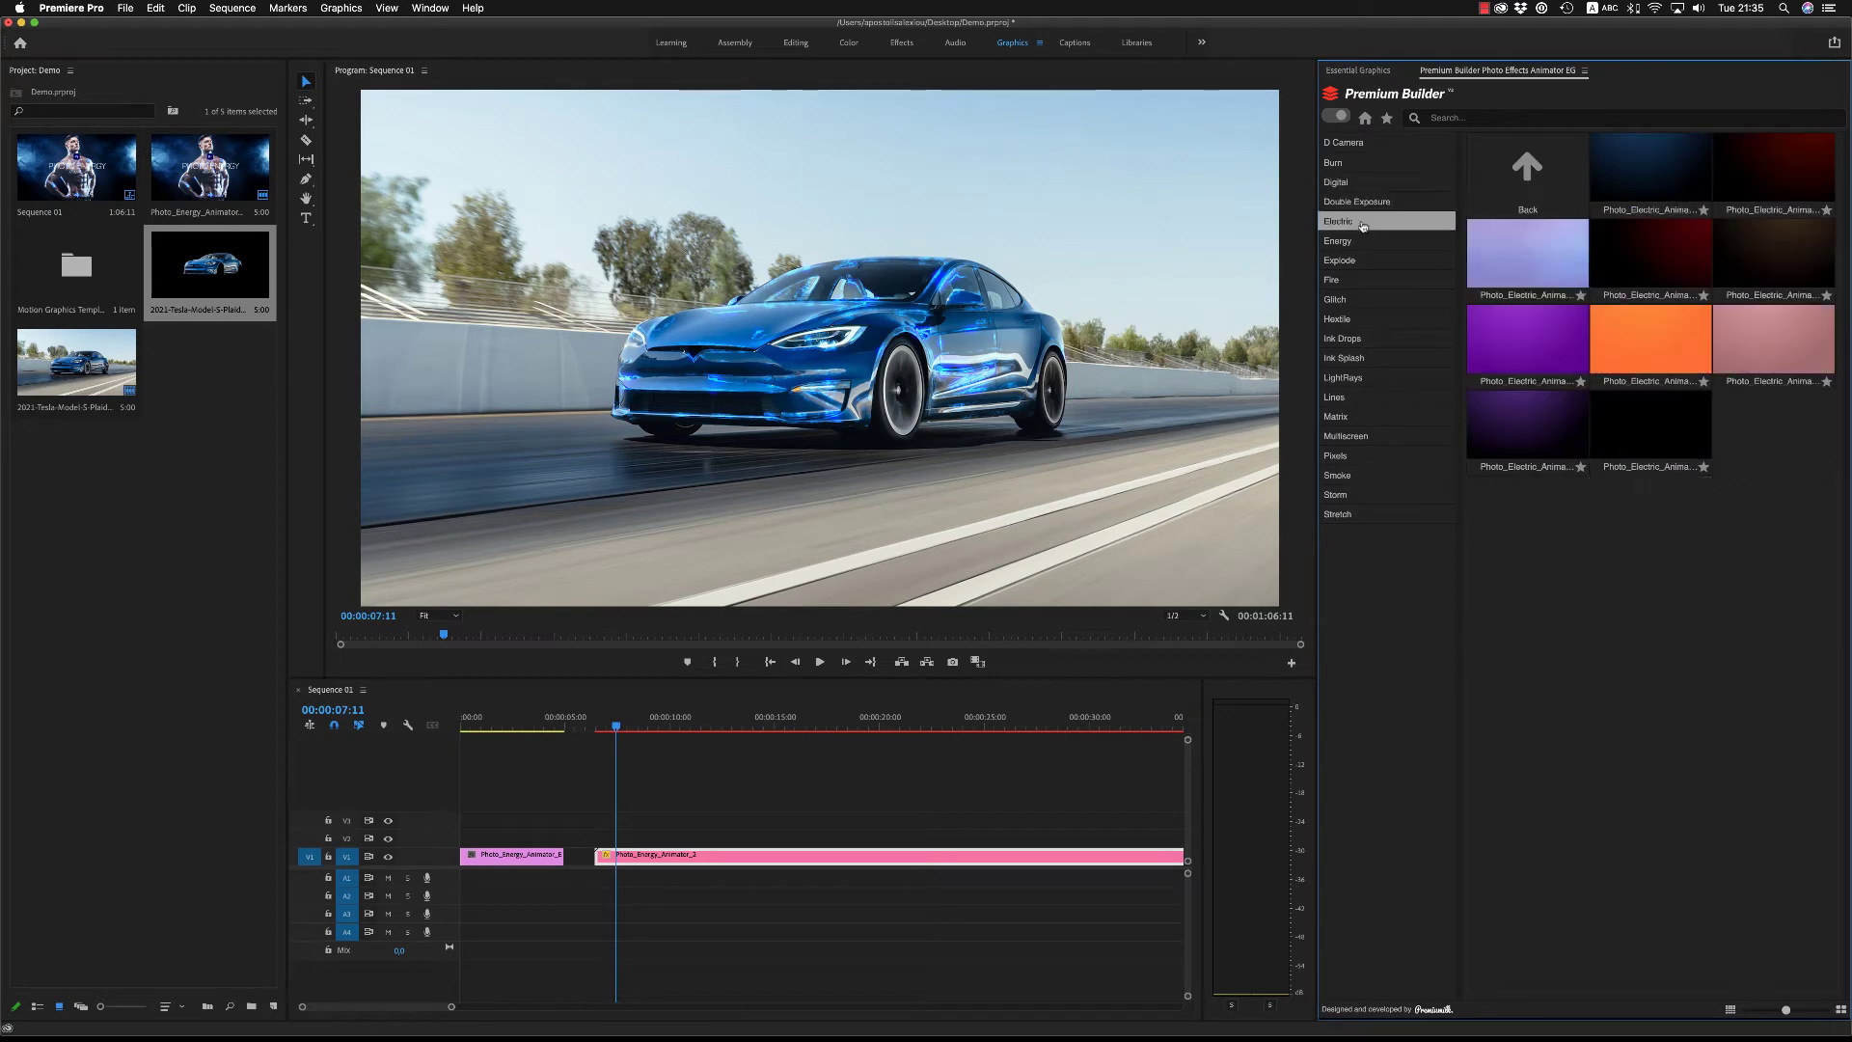
pyautogui.click(1360, 242)
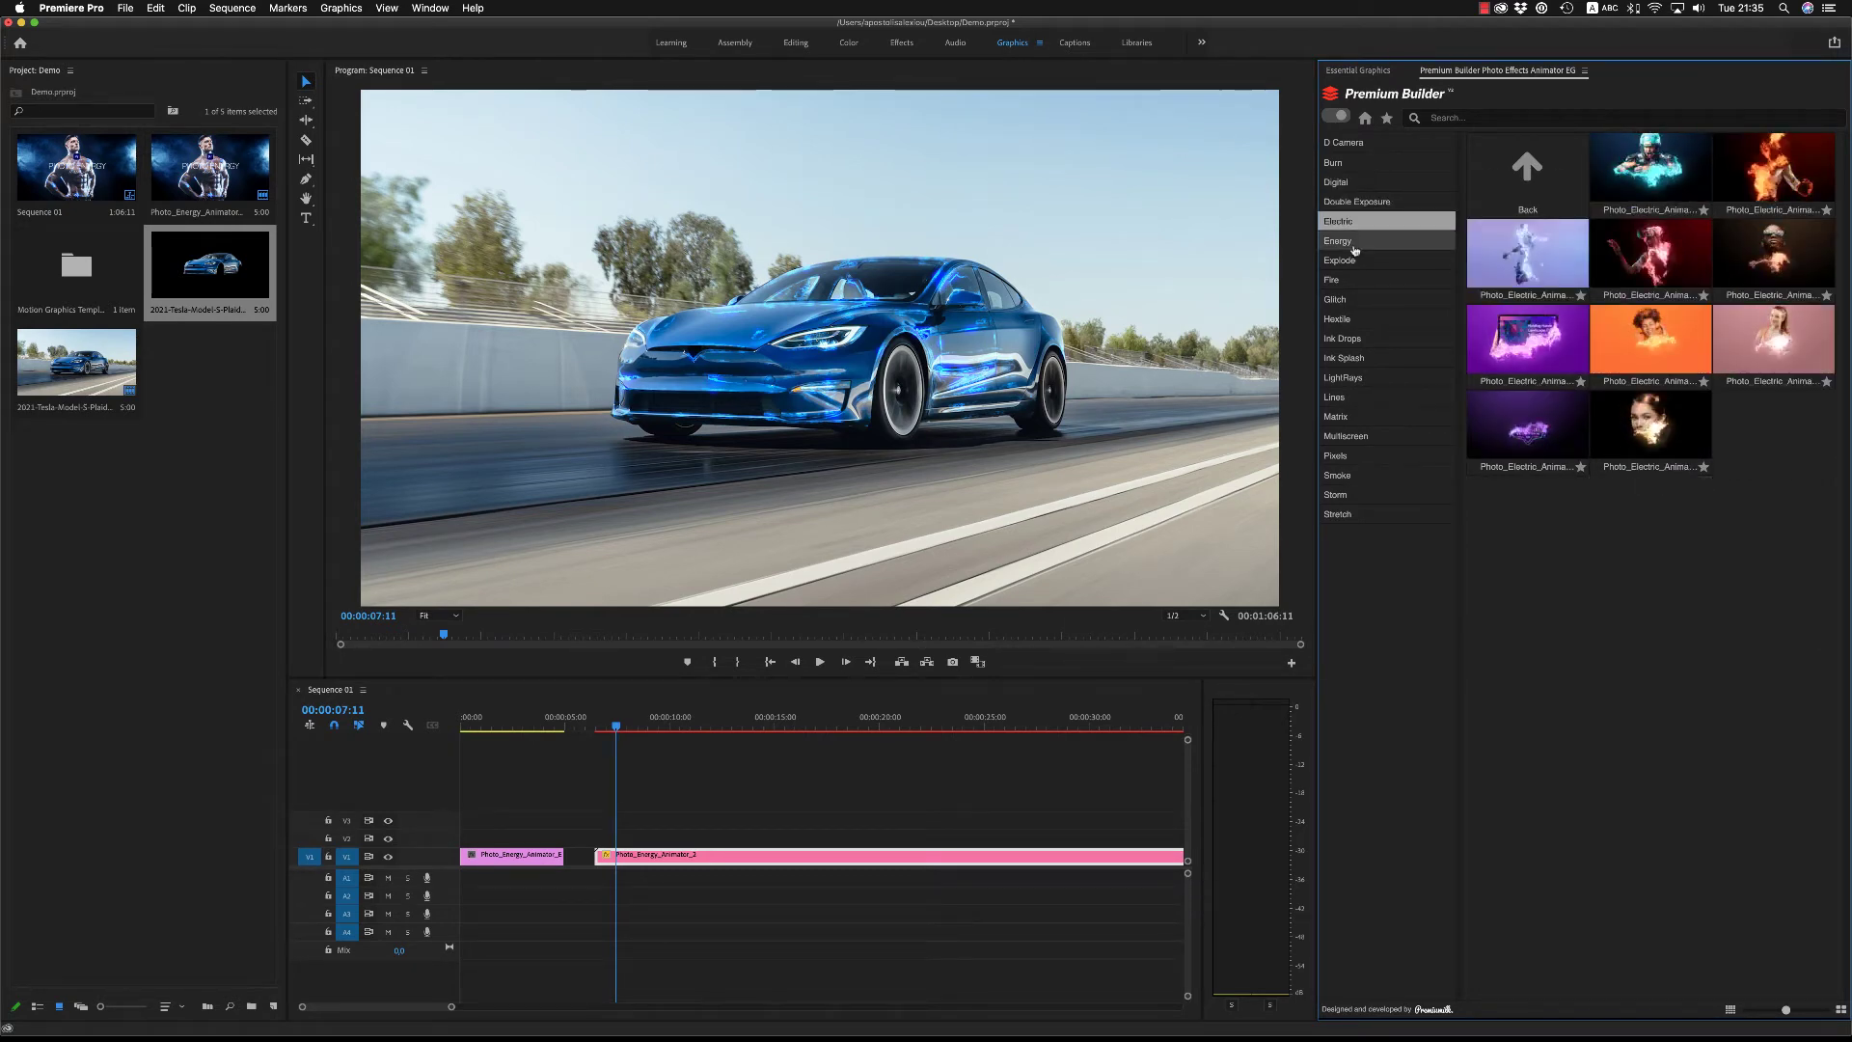
pyautogui.click(1357, 261)
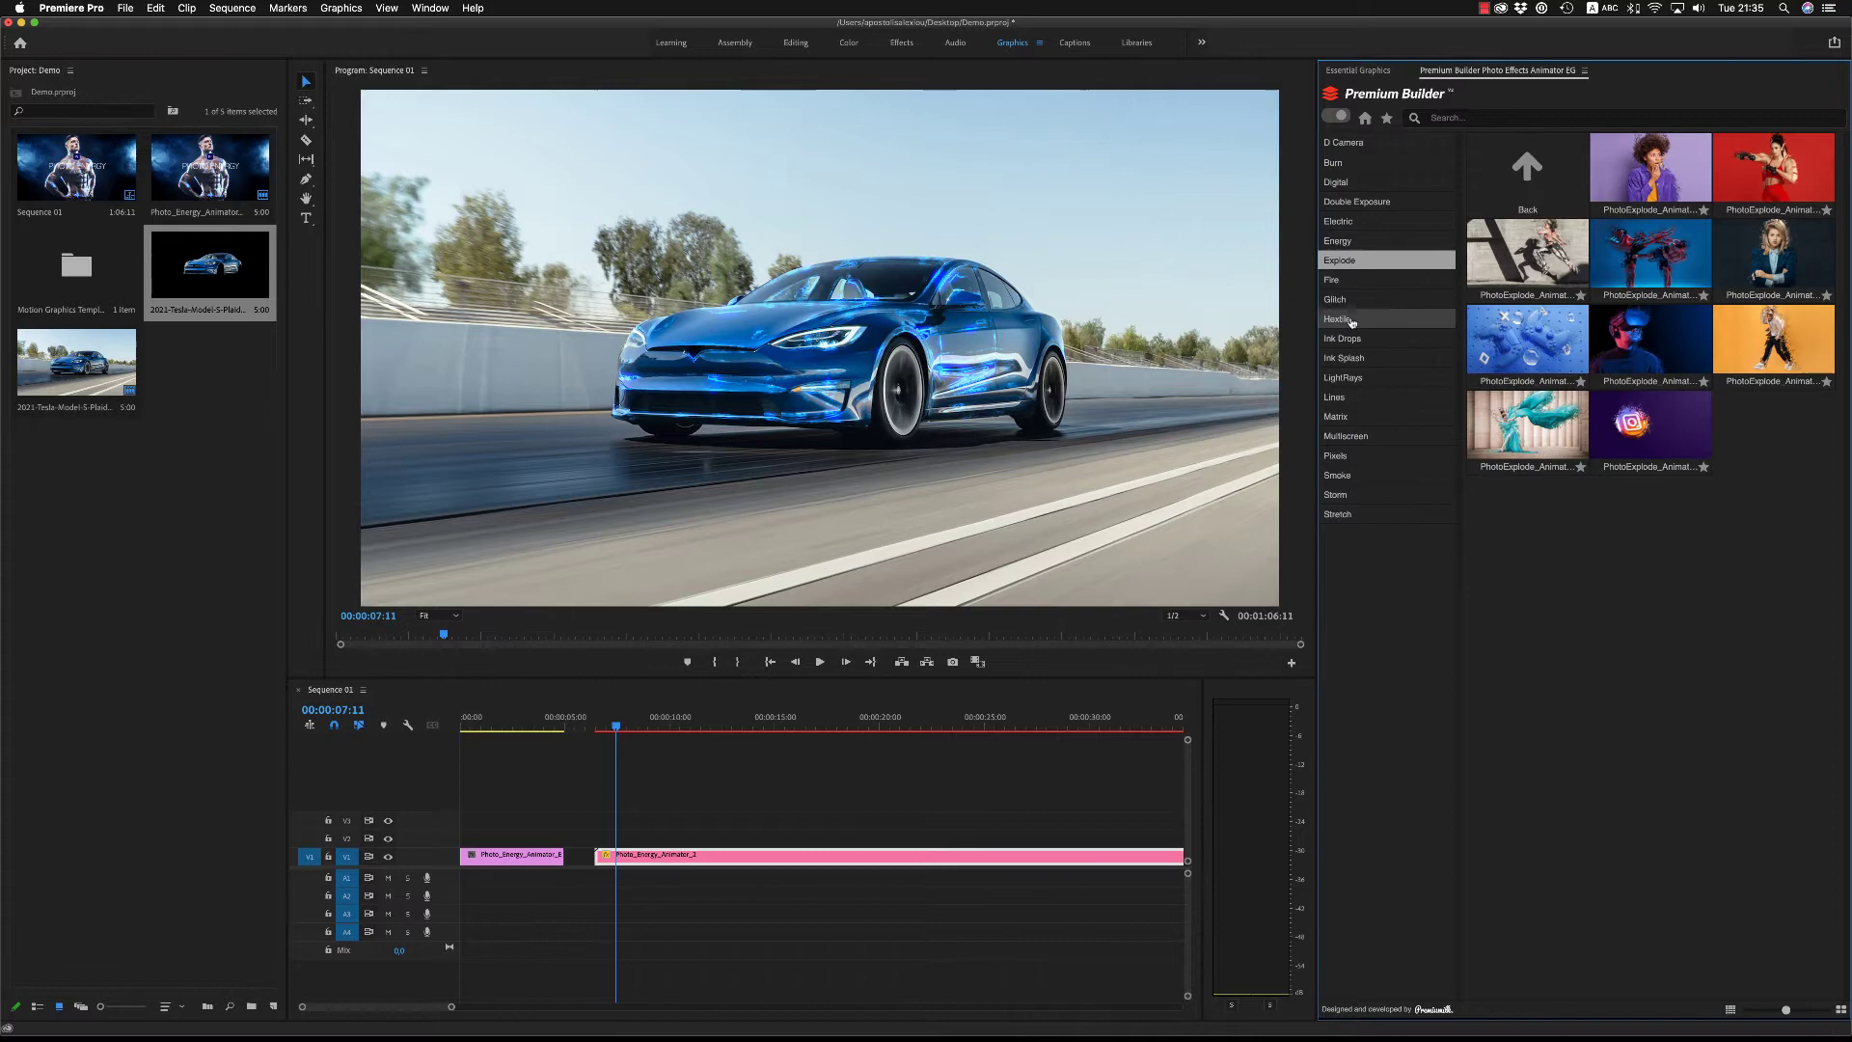
pyautogui.click(1347, 300)
pyautogui.click(1346, 377)
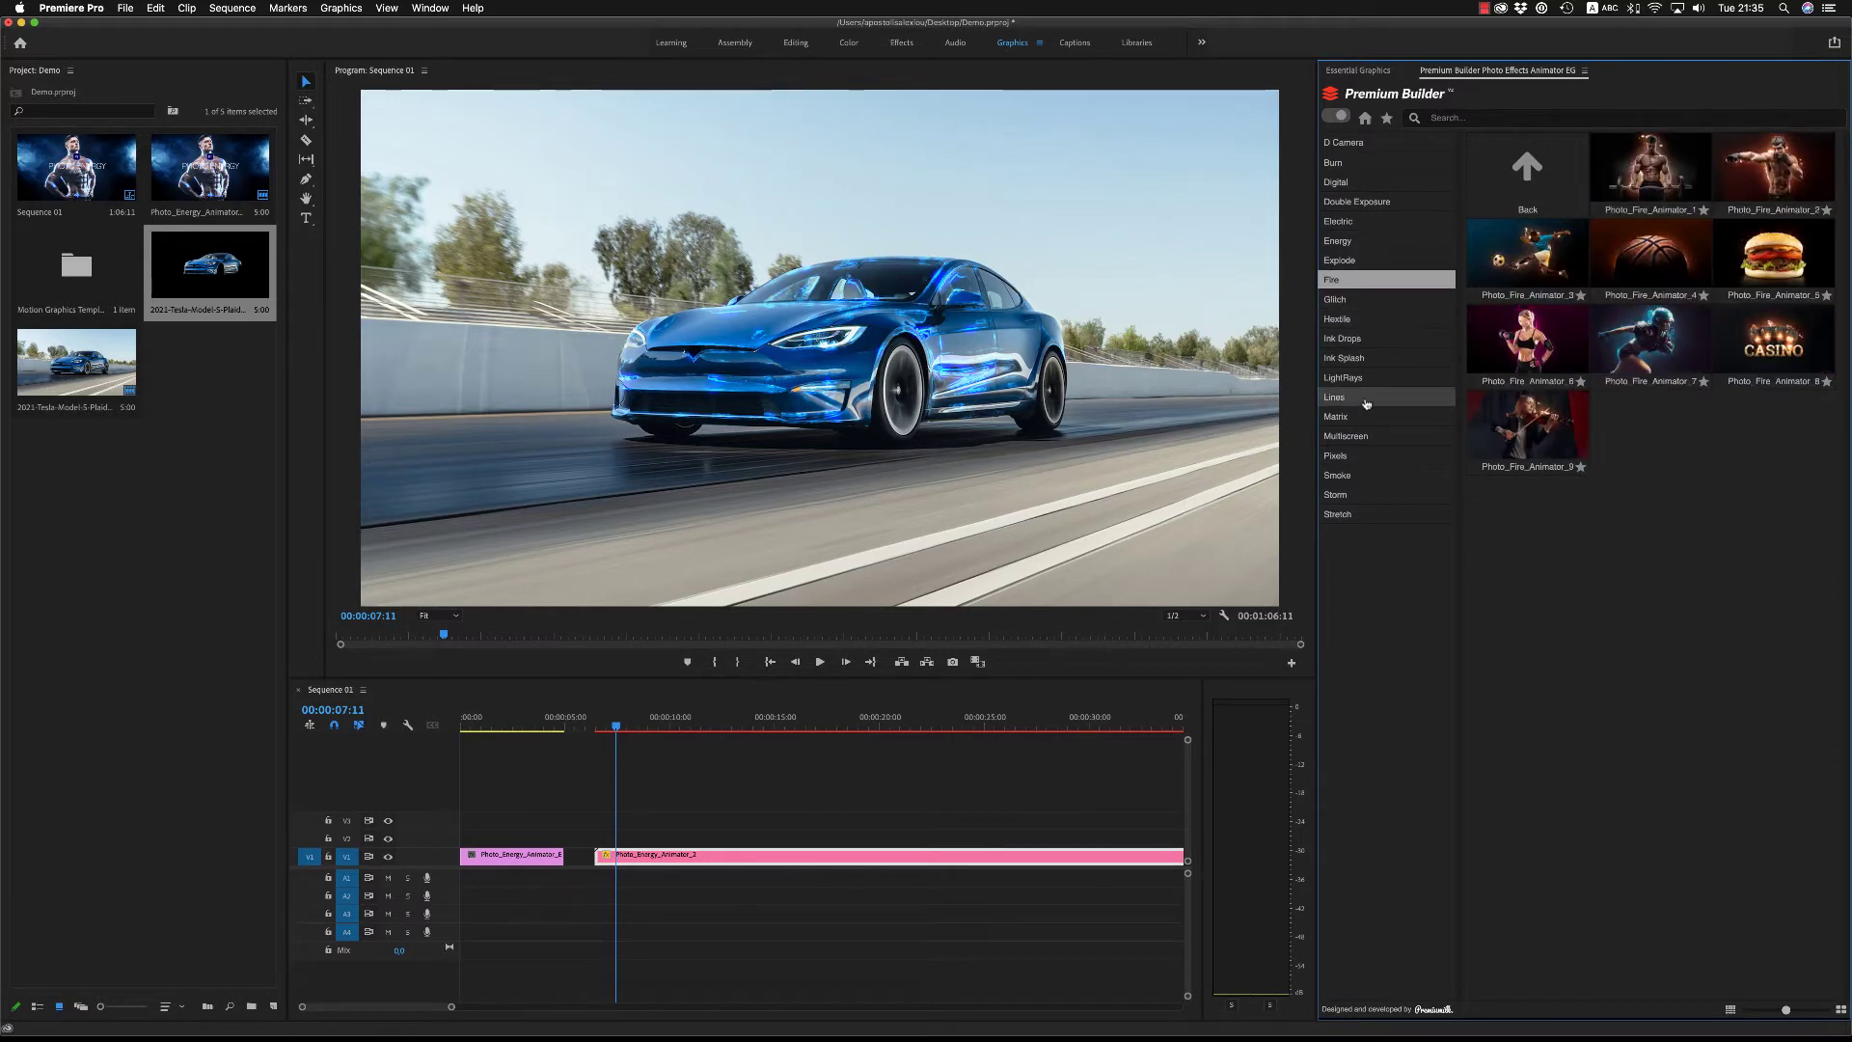
pyautogui.click(1345, 378)
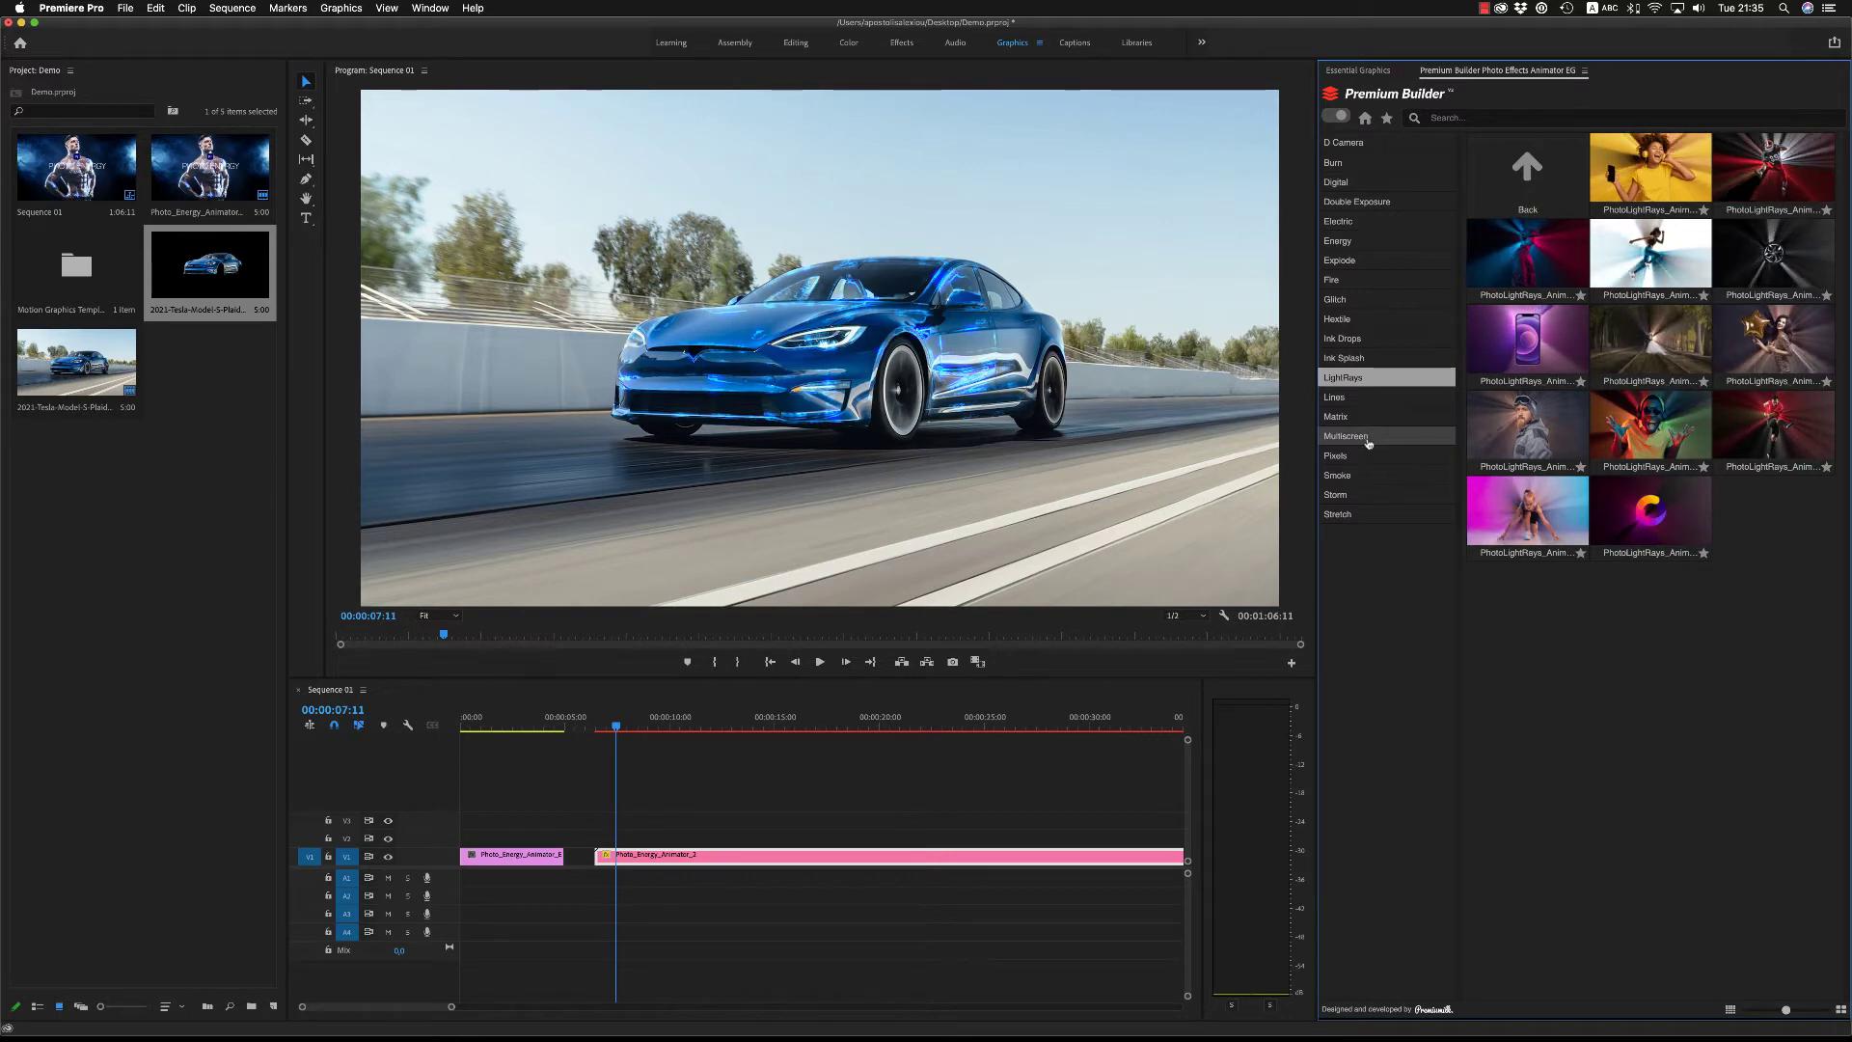
pyautogui.click(1349, 516)
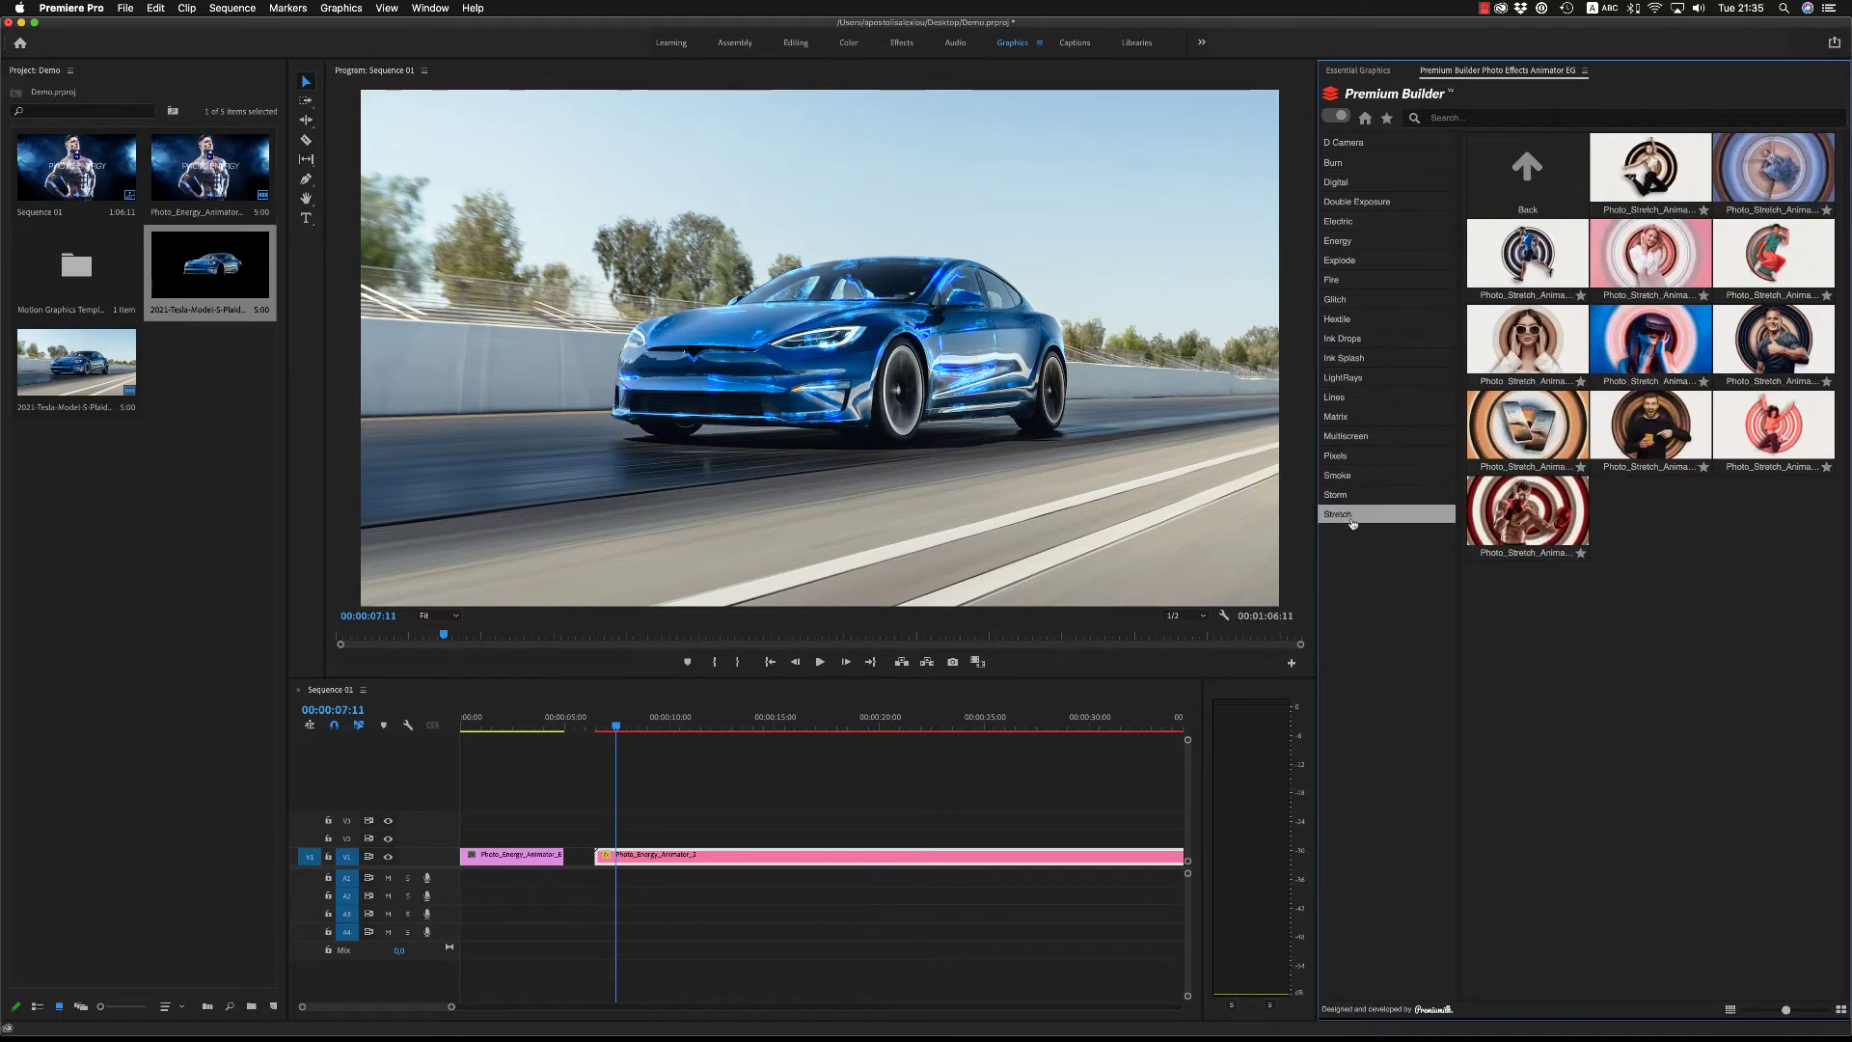
# Step: Try a yellow Energy_Color in Essential Graphics, then undo back to blue
pyautogui.click(1360, 71)
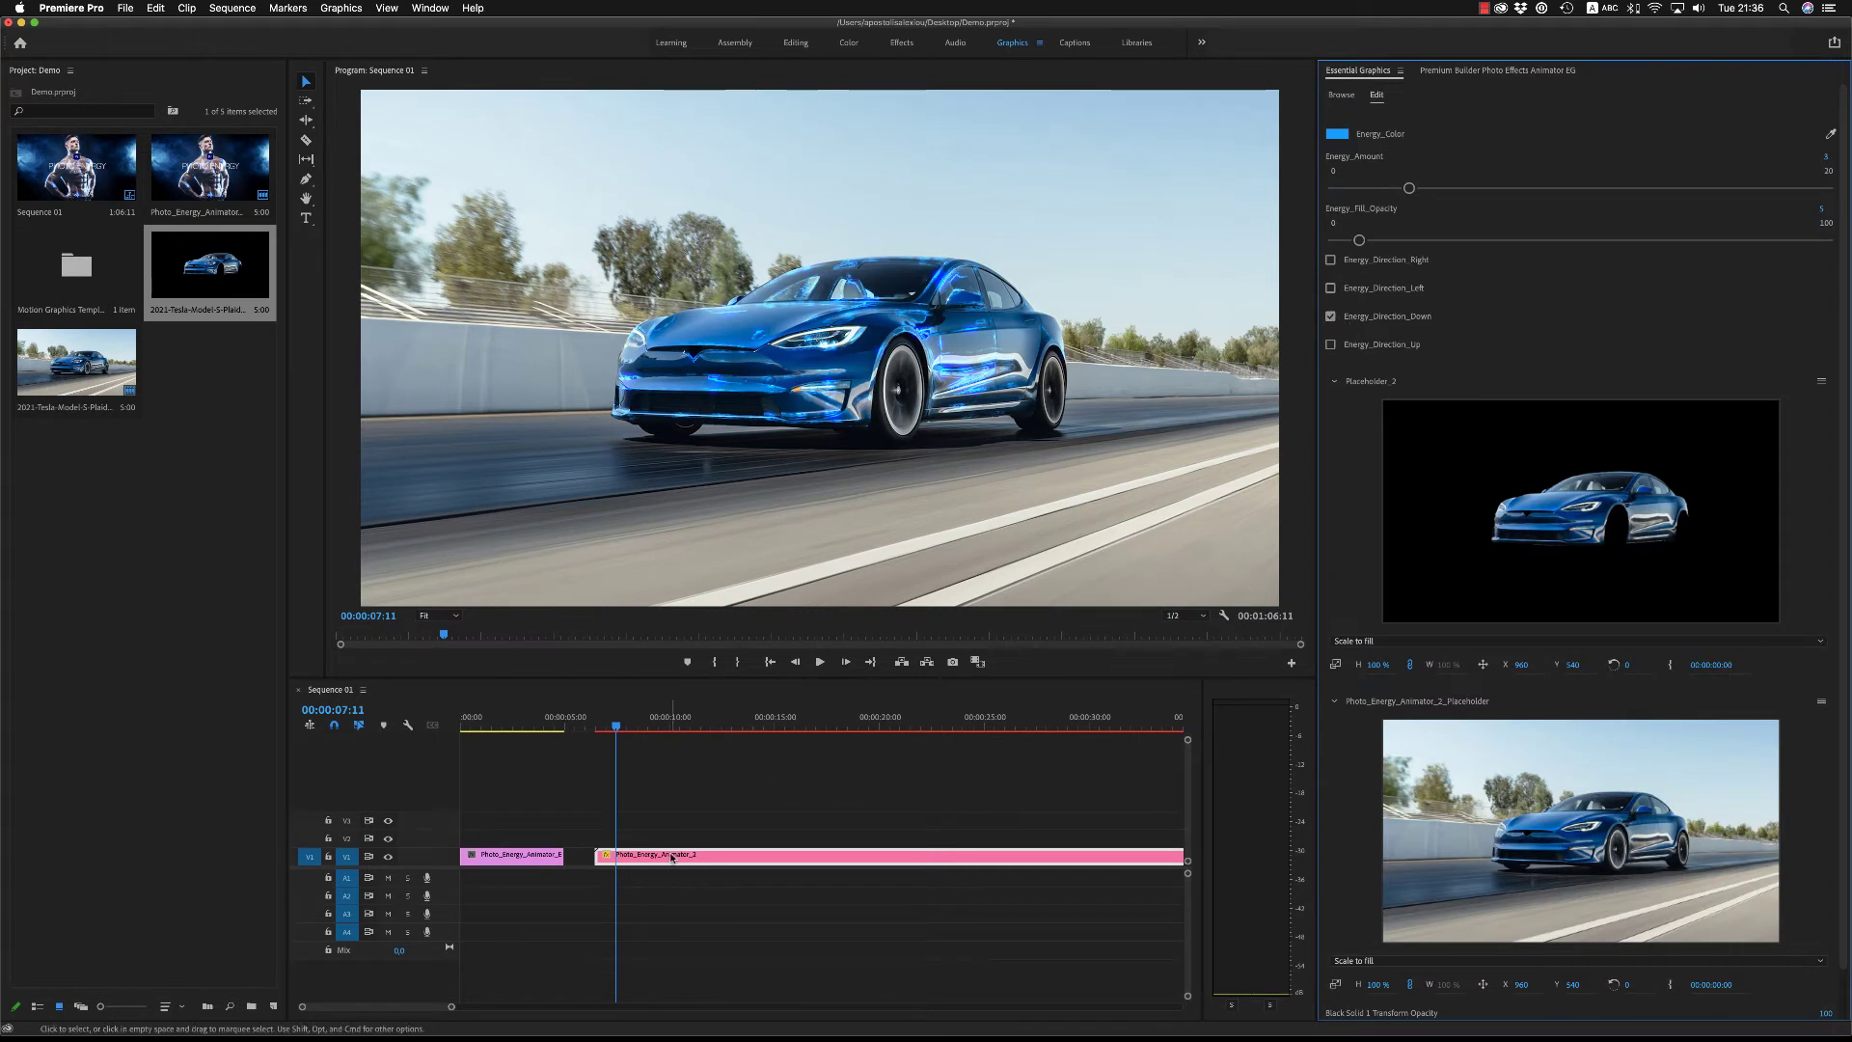
pyautogui.click(1339, 133)
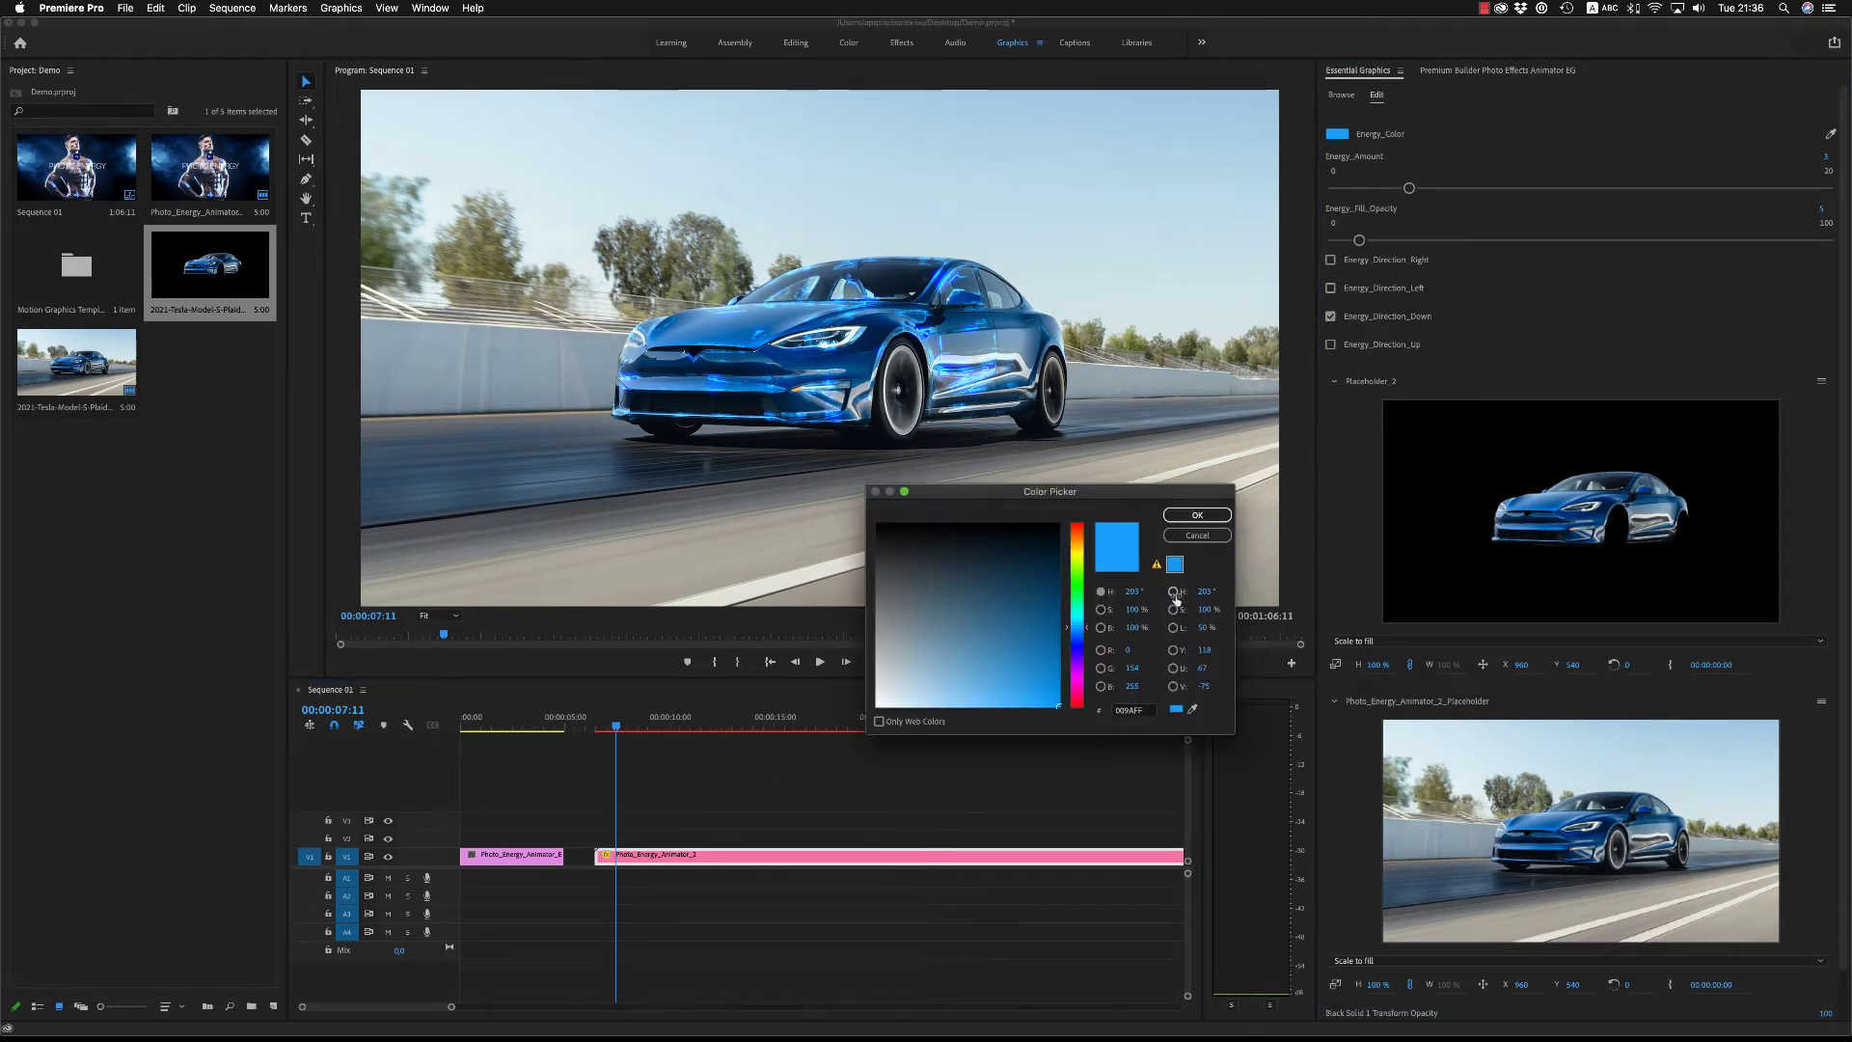
pyautogui.moveTo(1077, 632); pyautogui.dragTo(1077, 555)
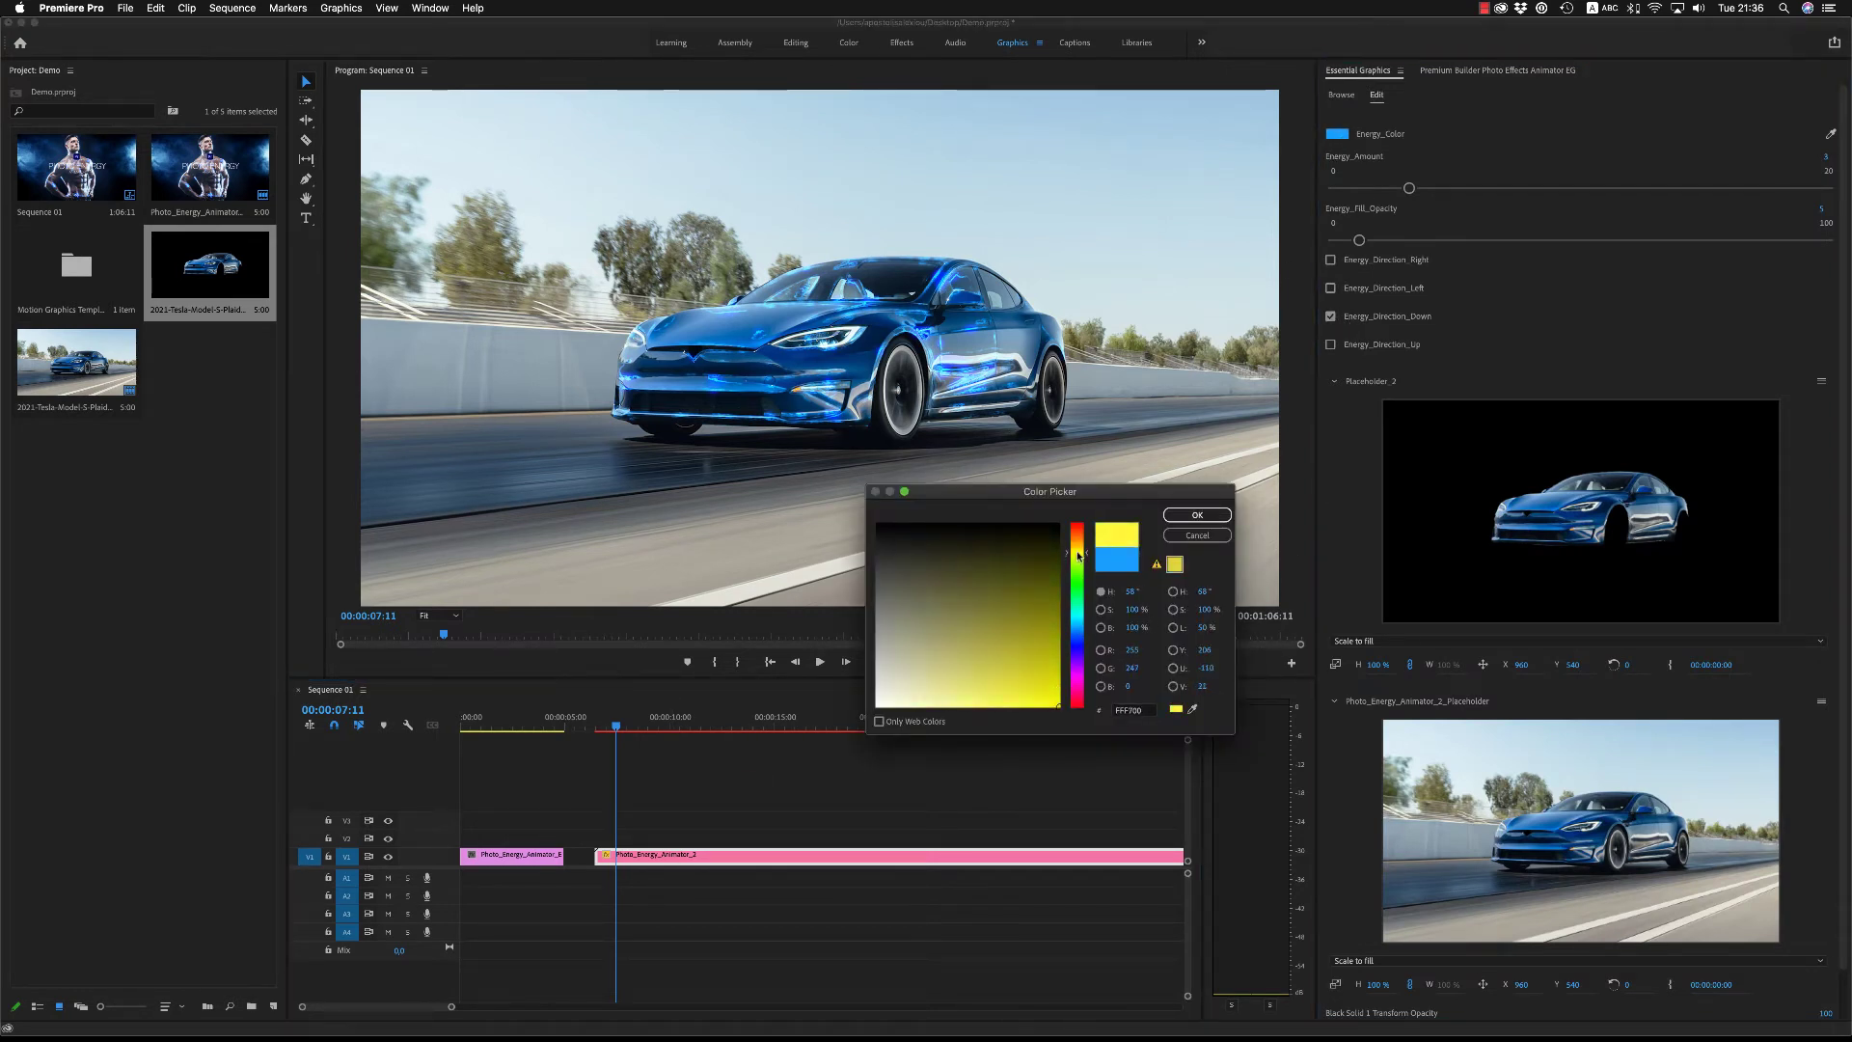
pyautogui.click(1197, 516)
pyautogui.press('super+z')
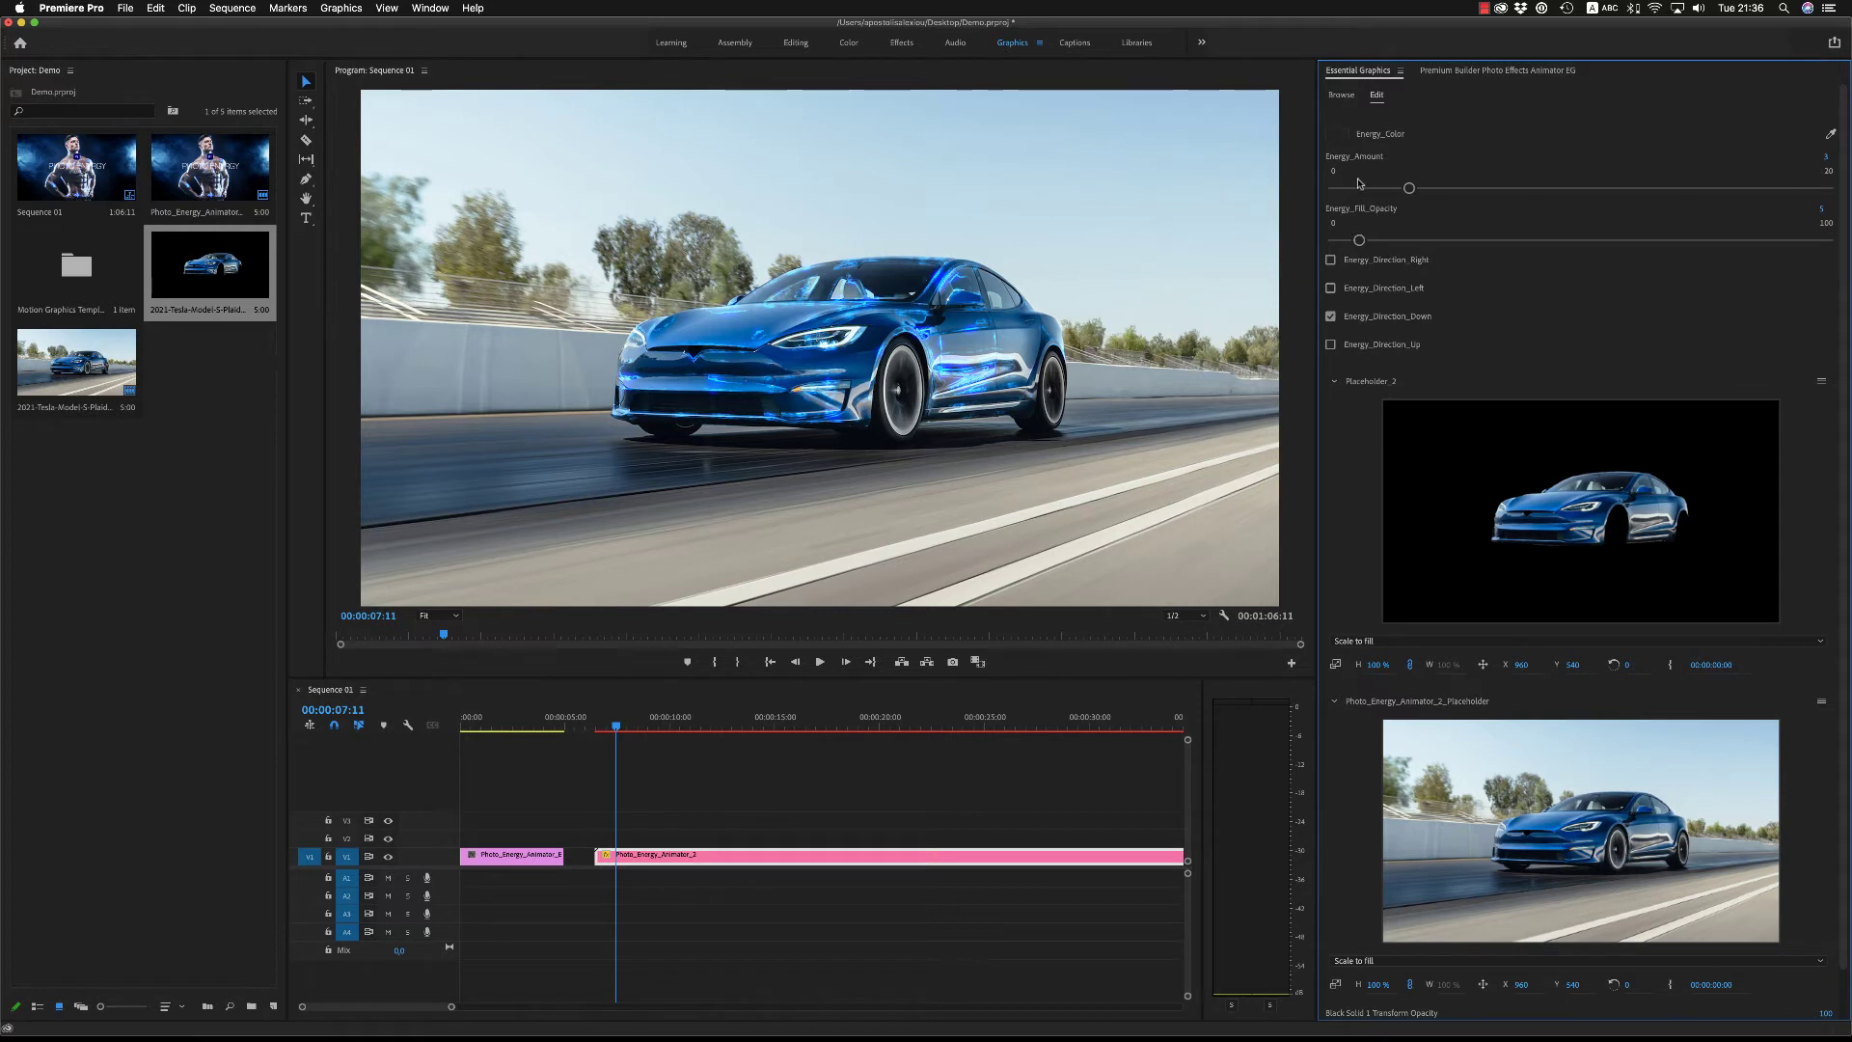
# Step: Nudge Energy_Amount, set Energy_Fill_Opacity to 10, and uncheck Energy_Direction_Down
pyautogui.moveTo(1408, 187)
pyautogui.mouseDown()
pyautogui.moveTo(1430, 188)
pyautogui.moveTo(1400, 191)
pyautogui.mouseUp()
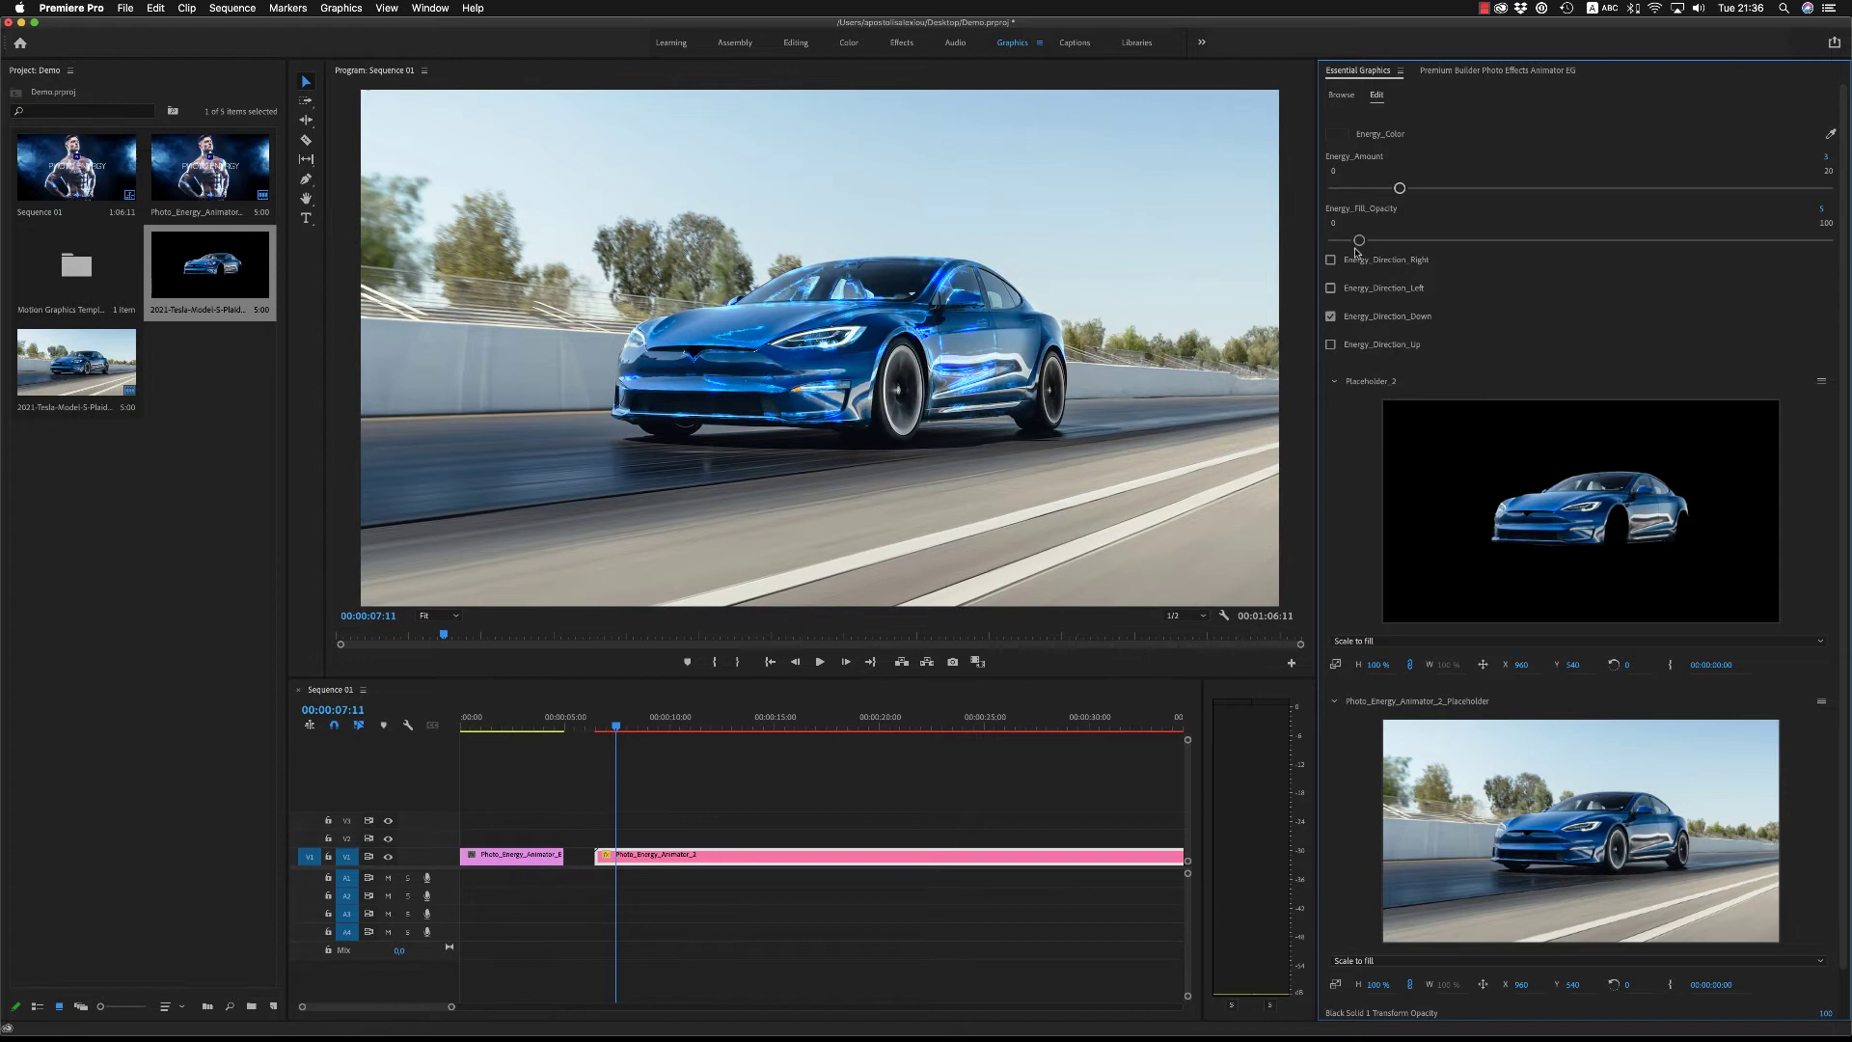
pyautogui.moveTo(1359, 240)
pyautogui.mouseDown()
pyautogui.moveTo(1407, 241)
pyautogui.moveTo(1334, 240)
pyautogui.mouseUp()
pyautogui.moveTo(1335, 241); pyautogui.dragTo(1352, 241)
pyautogui.click(1822, 208)
pyautogui.write('10')
pyautogui.press('Return')
pyautogui.click(1332, 316)
# Step: Enable Energy_Direction_Right, preview from the clip's first frame, and zoom out the timeline
pyautogui.click(1331, 261)
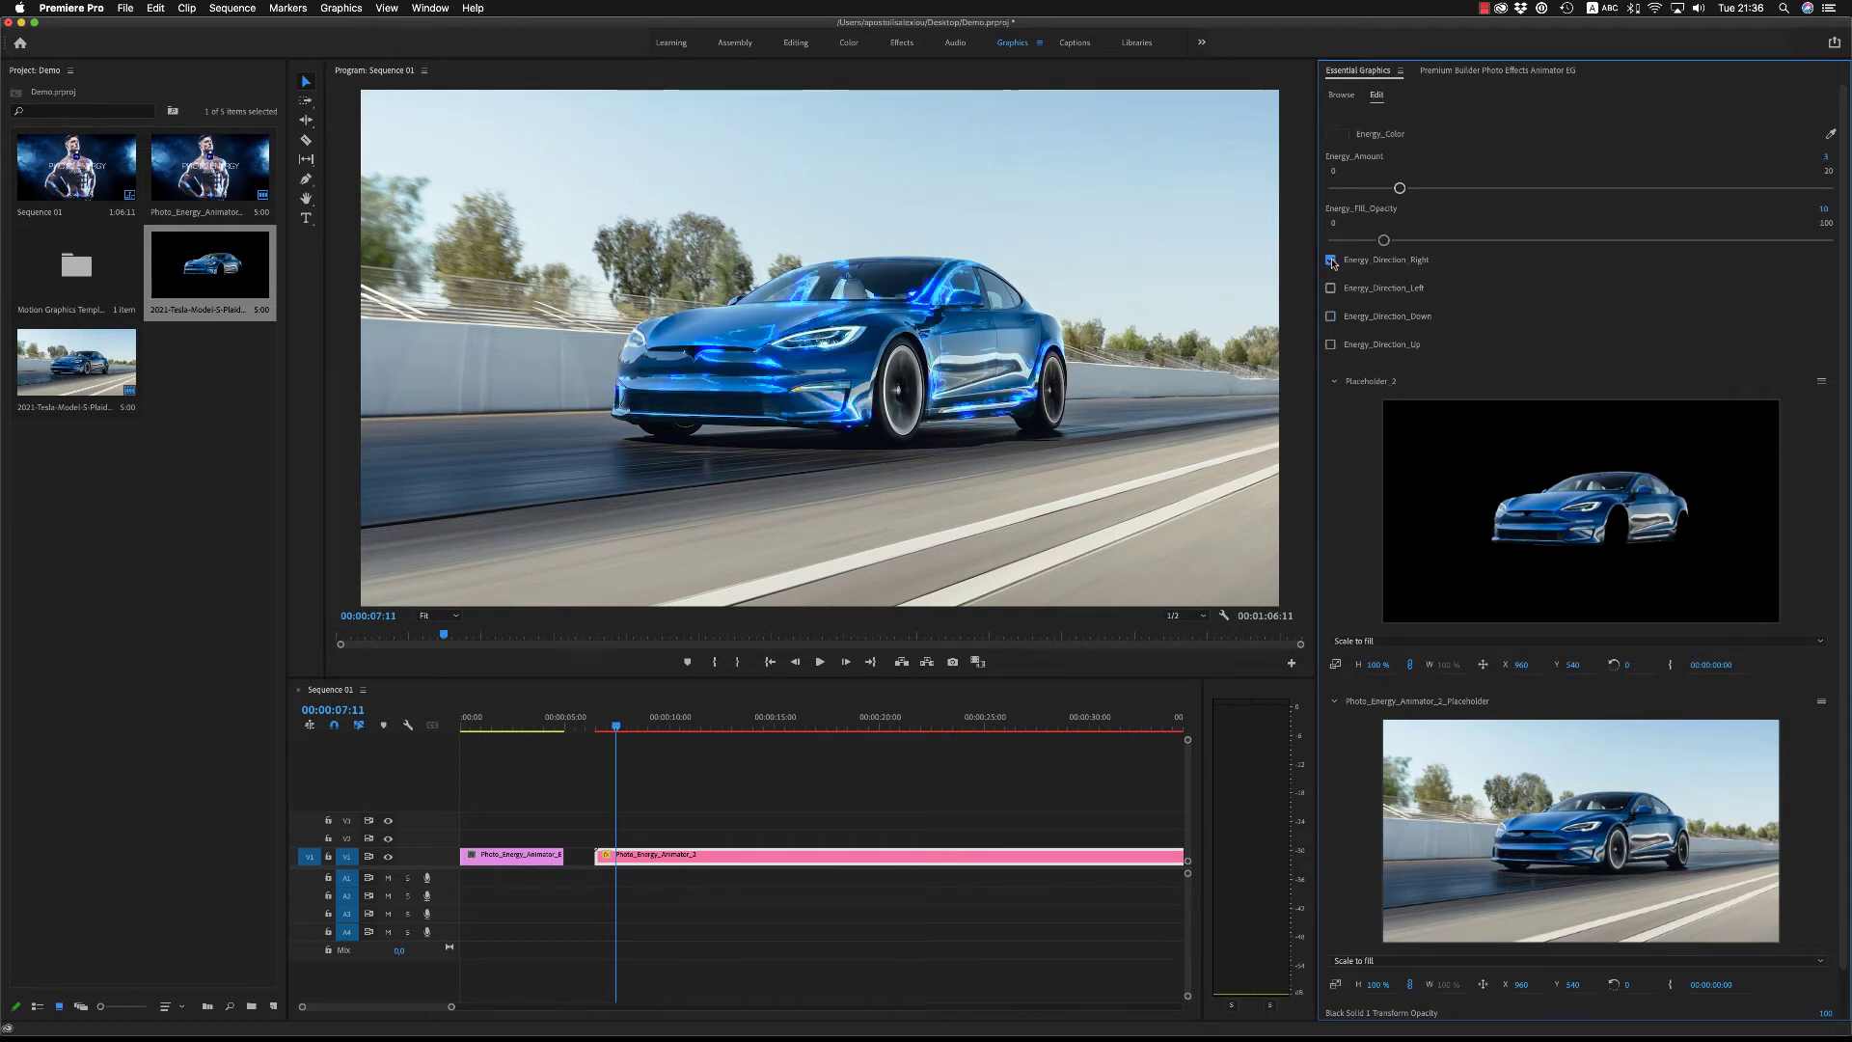
pyautogui.click(593, 720)
pyautogui.moveTo(593, 719); pyautogui.dragTo(598, 720)
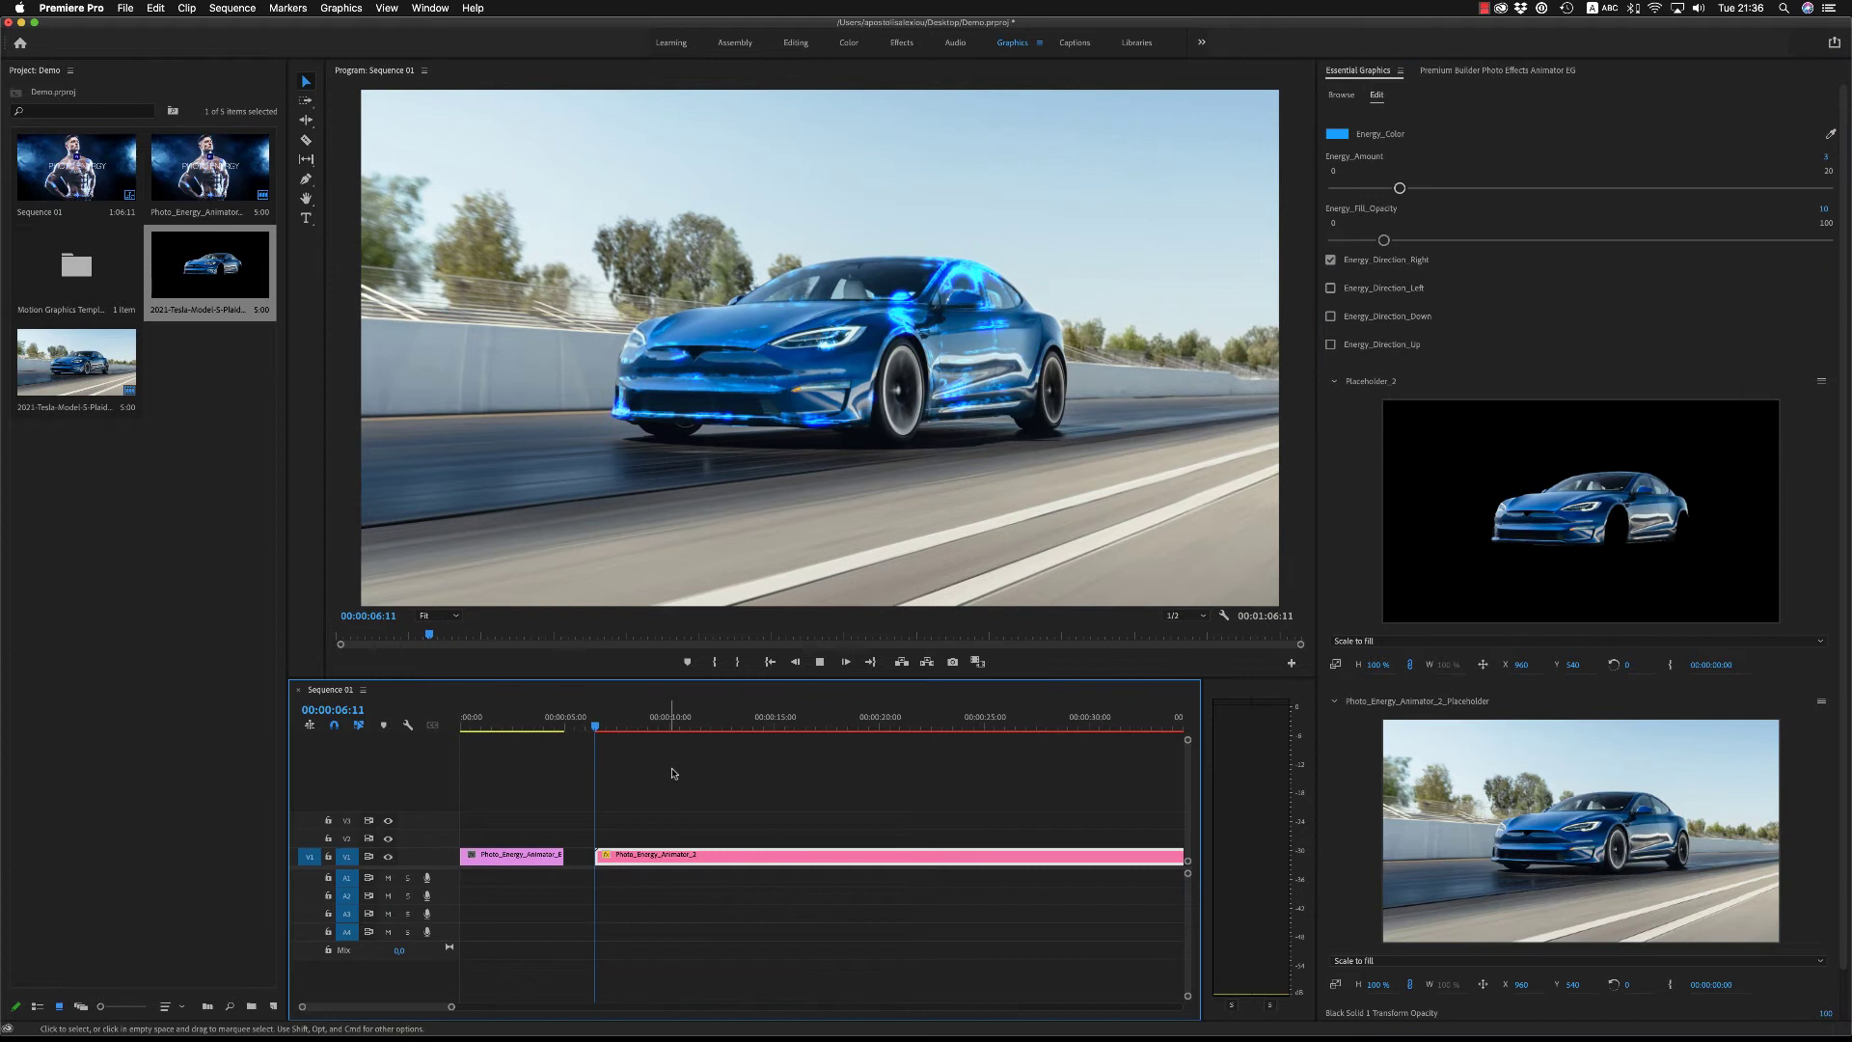
pyautogui.press('space')
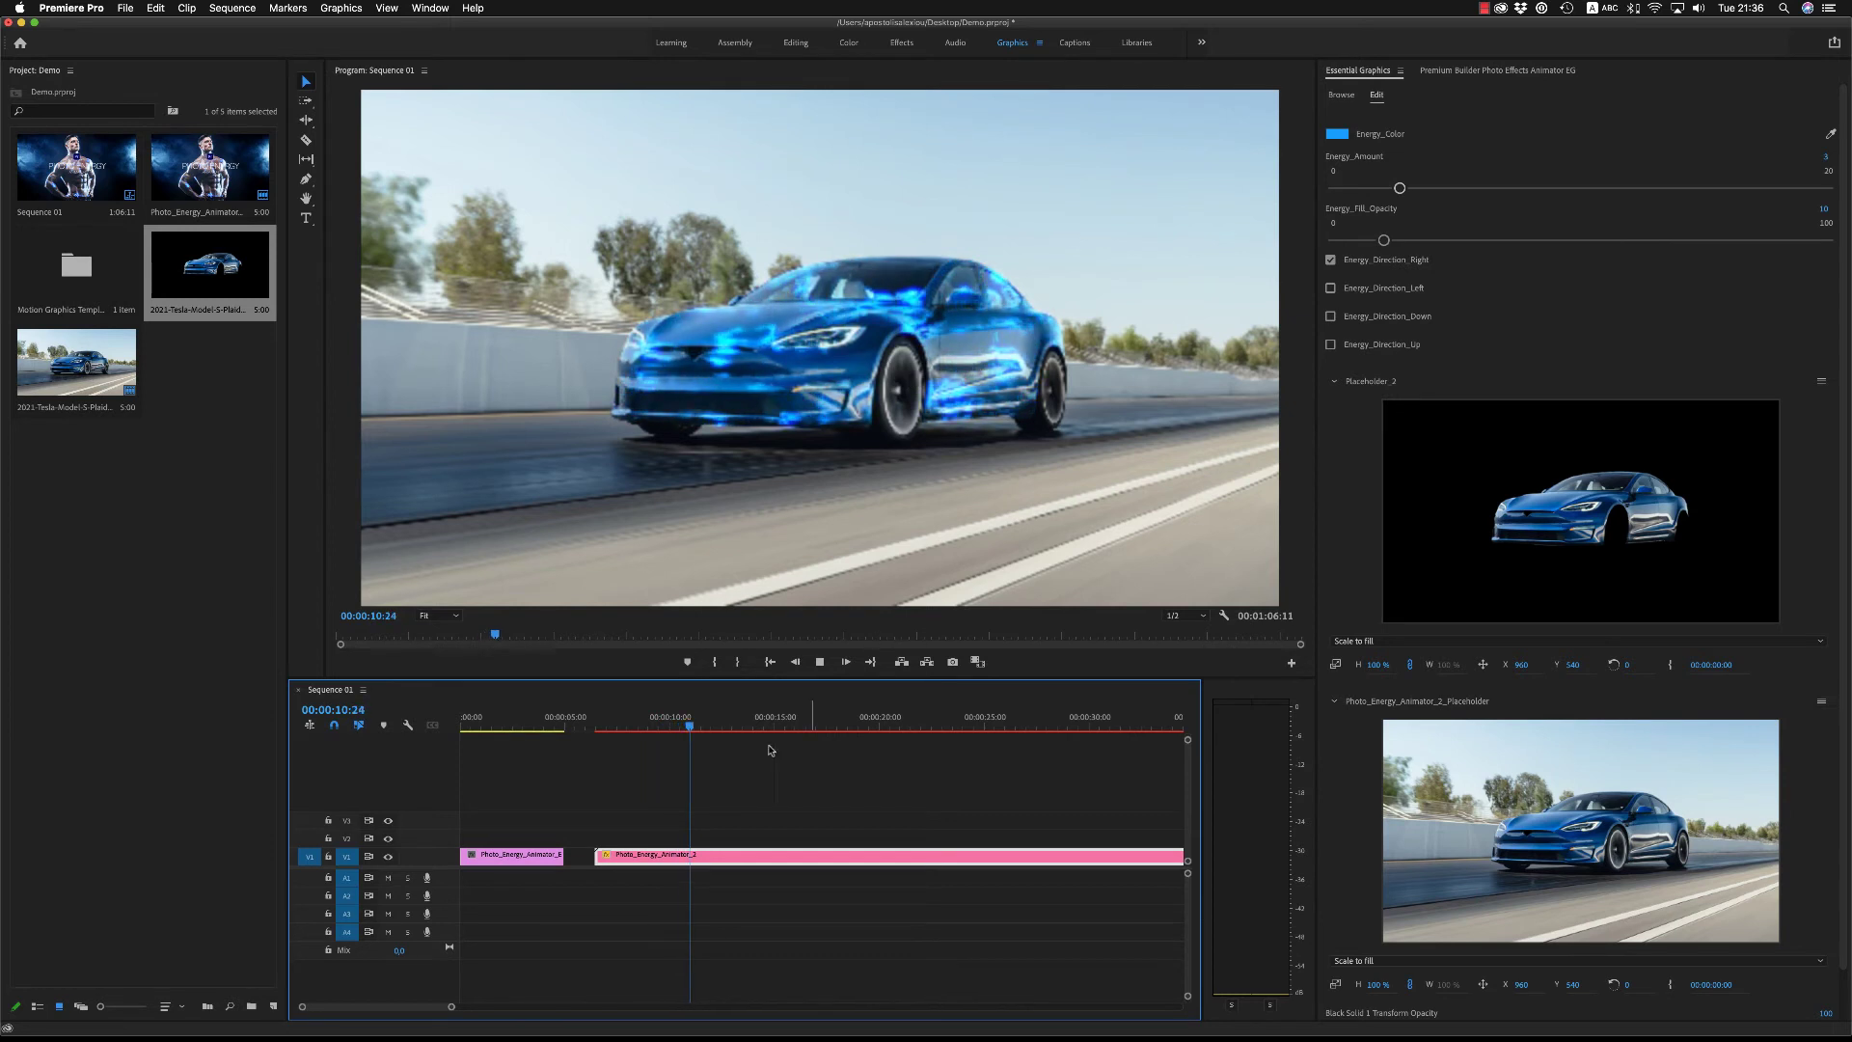
pyautogui.press('-')
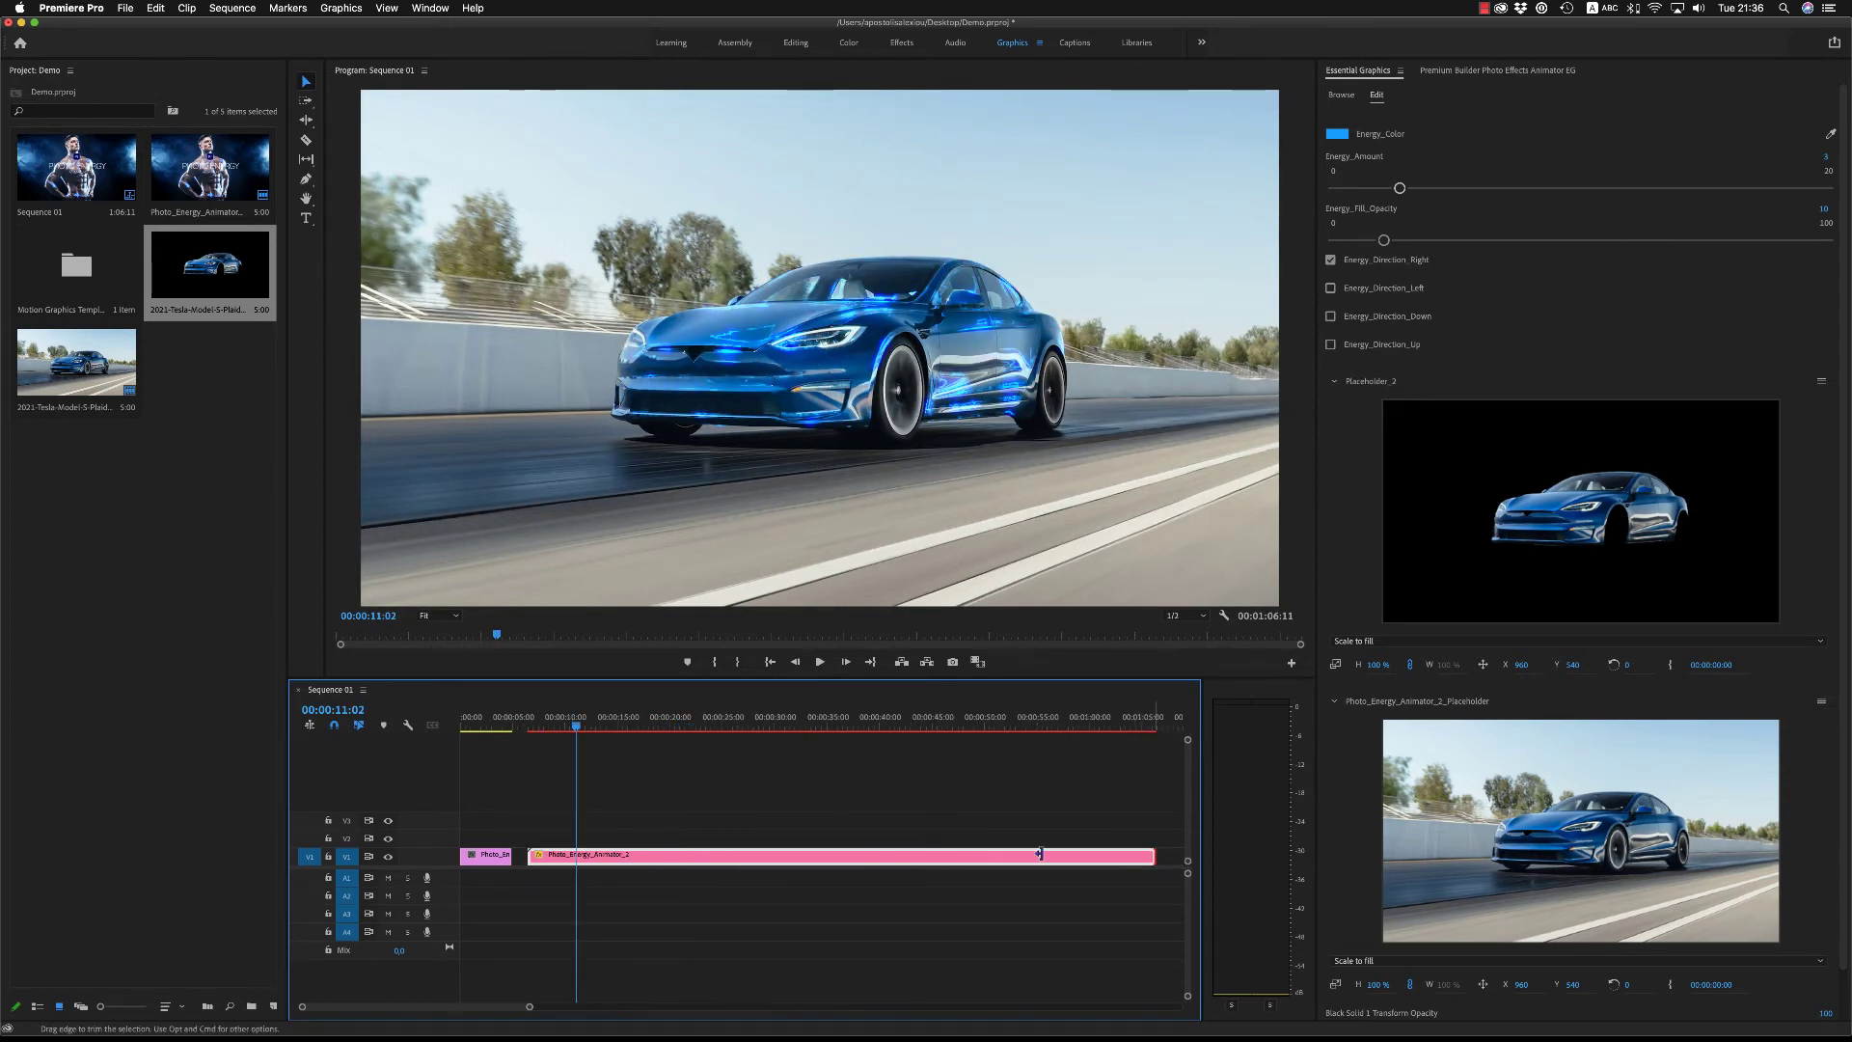
# Step: Trim the Photo_Energy_Animator clip's end and render its preview from the clip start
pyautogui.moveTo(1153, 855); pyautogui.dragTo(1153, 856)
pyautogui.moveTo(566, 855); pyautogui.dragTo(564, 855)
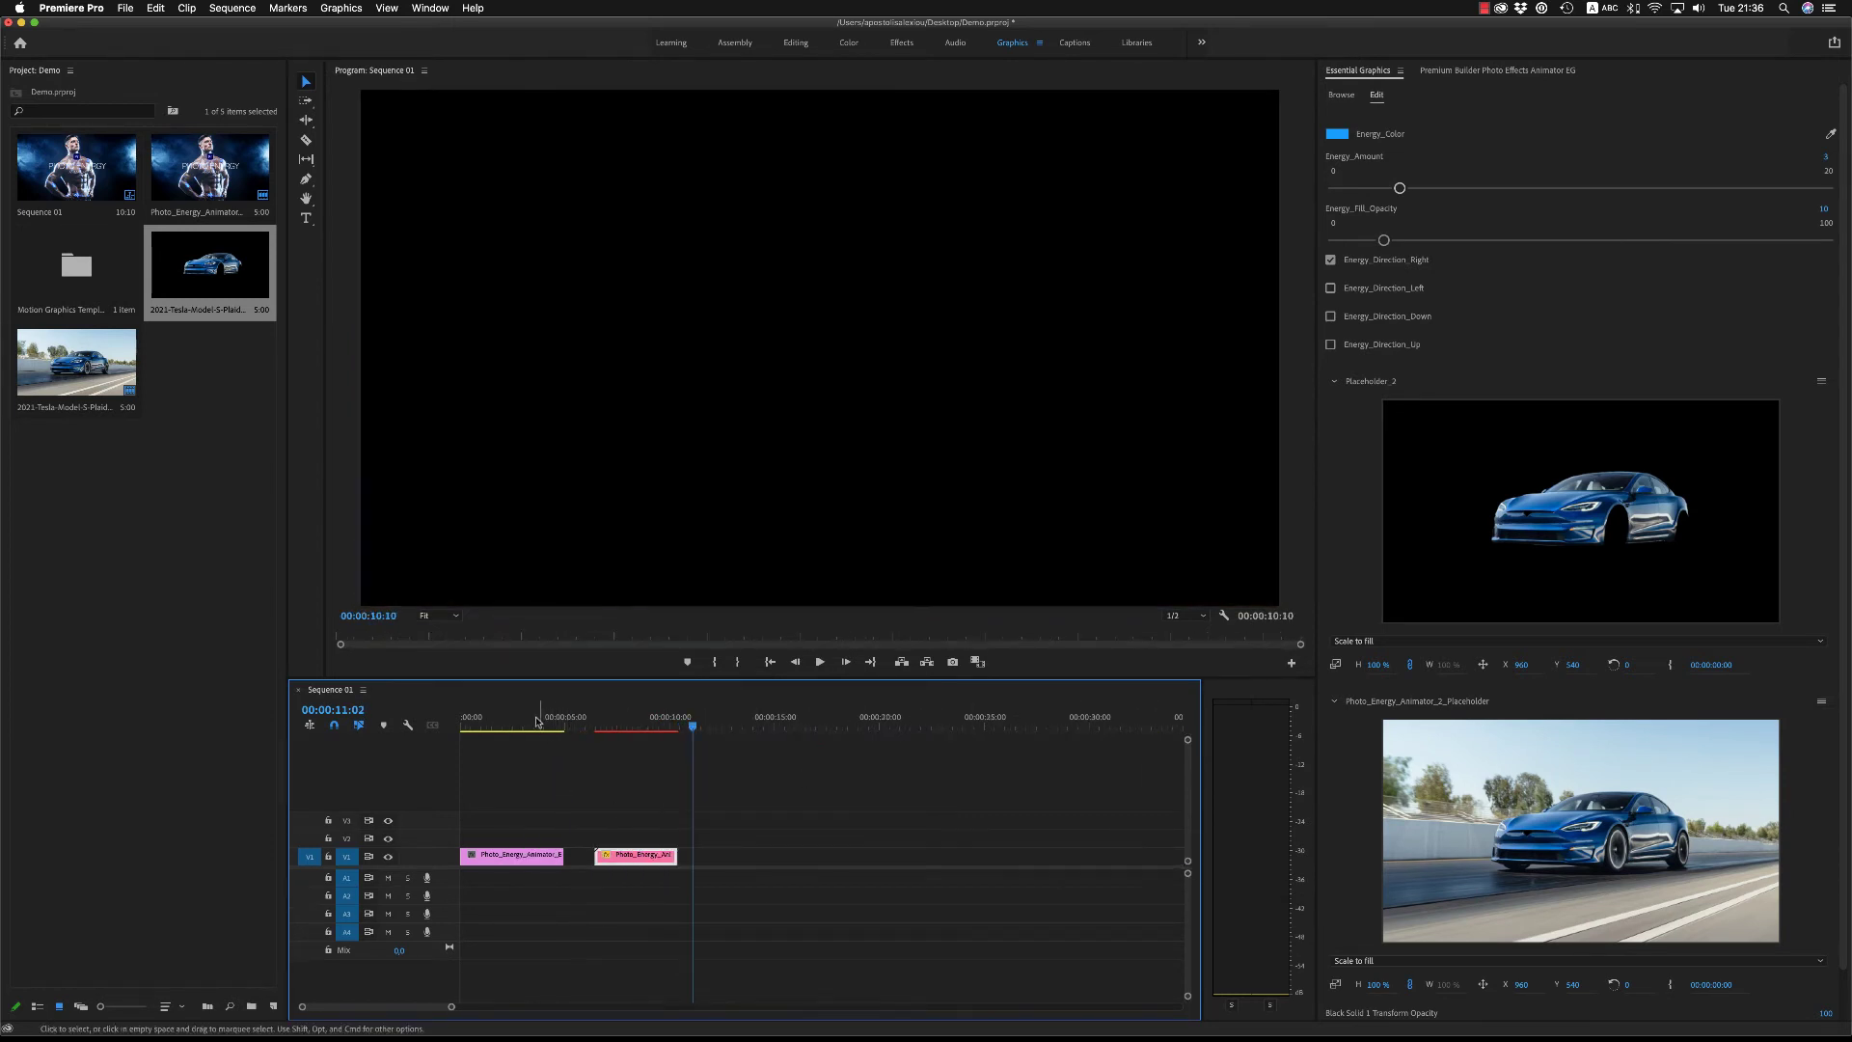
pyautogui.click(624, 720)
pyautogui.press('Return')
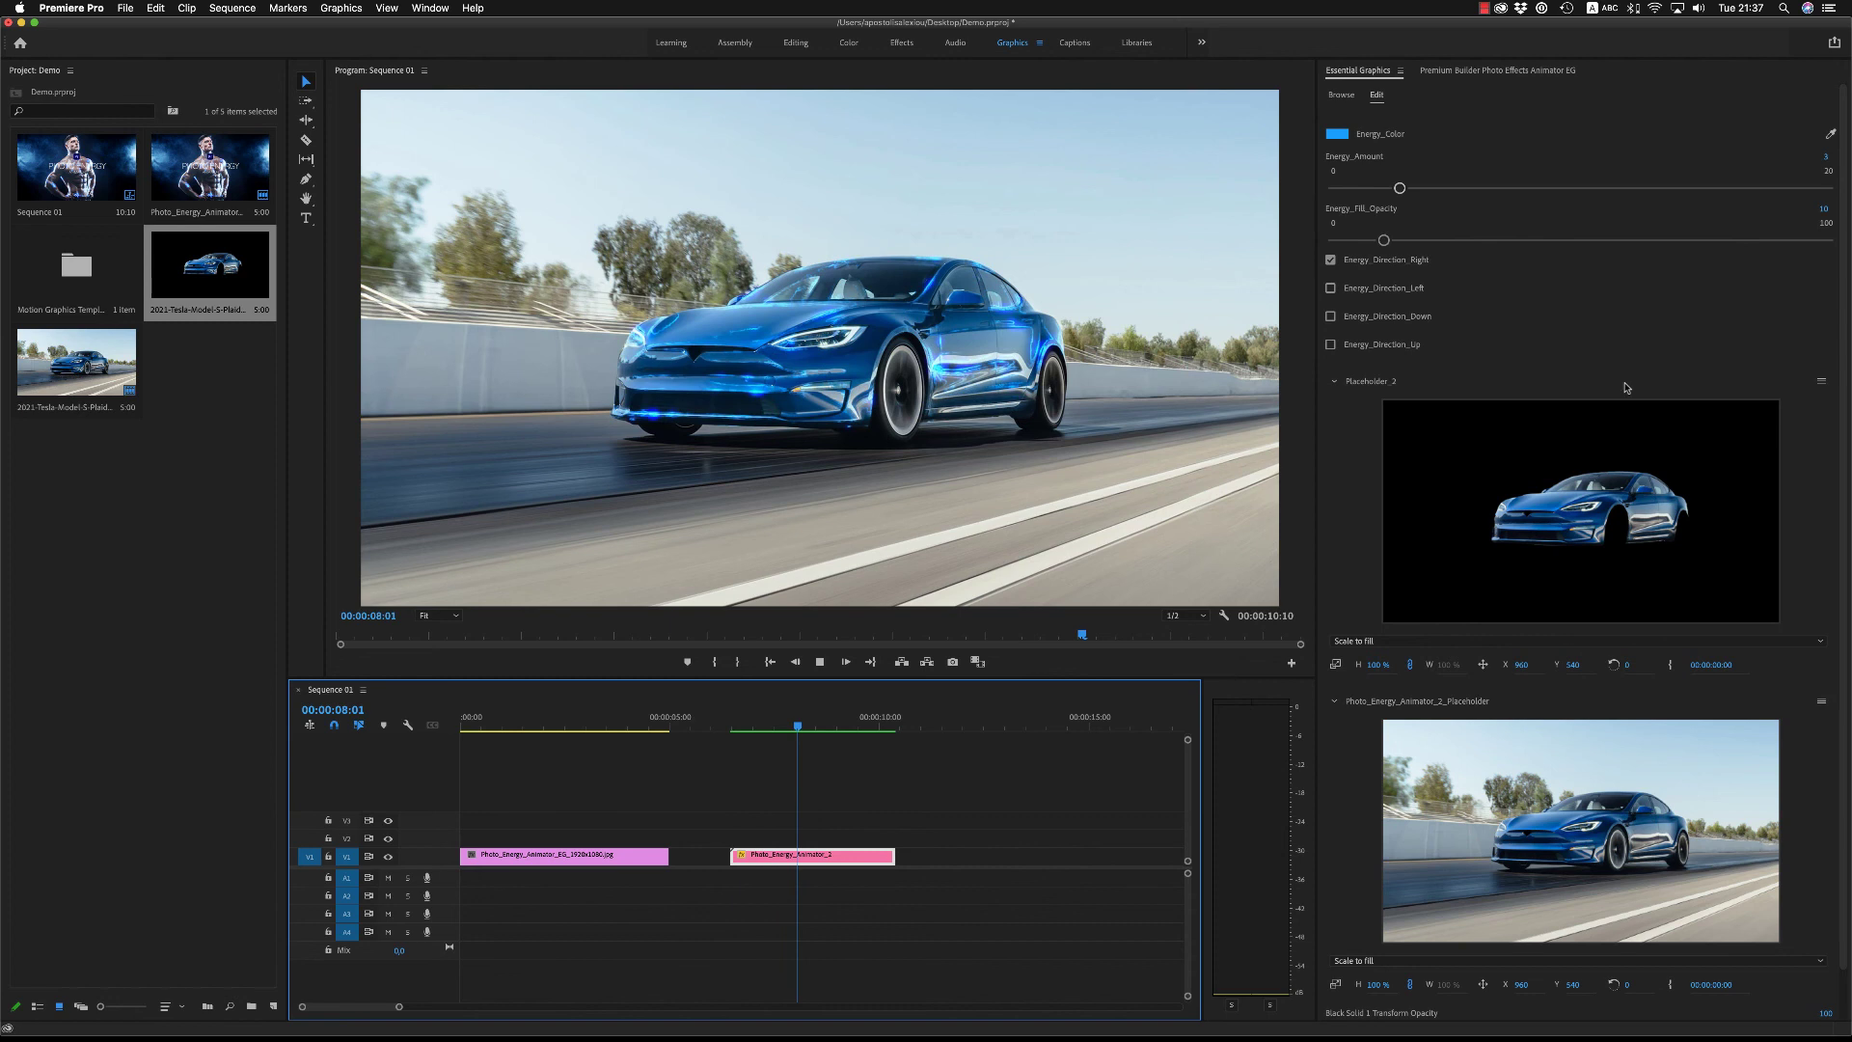
pyautogui.click(736, 720)
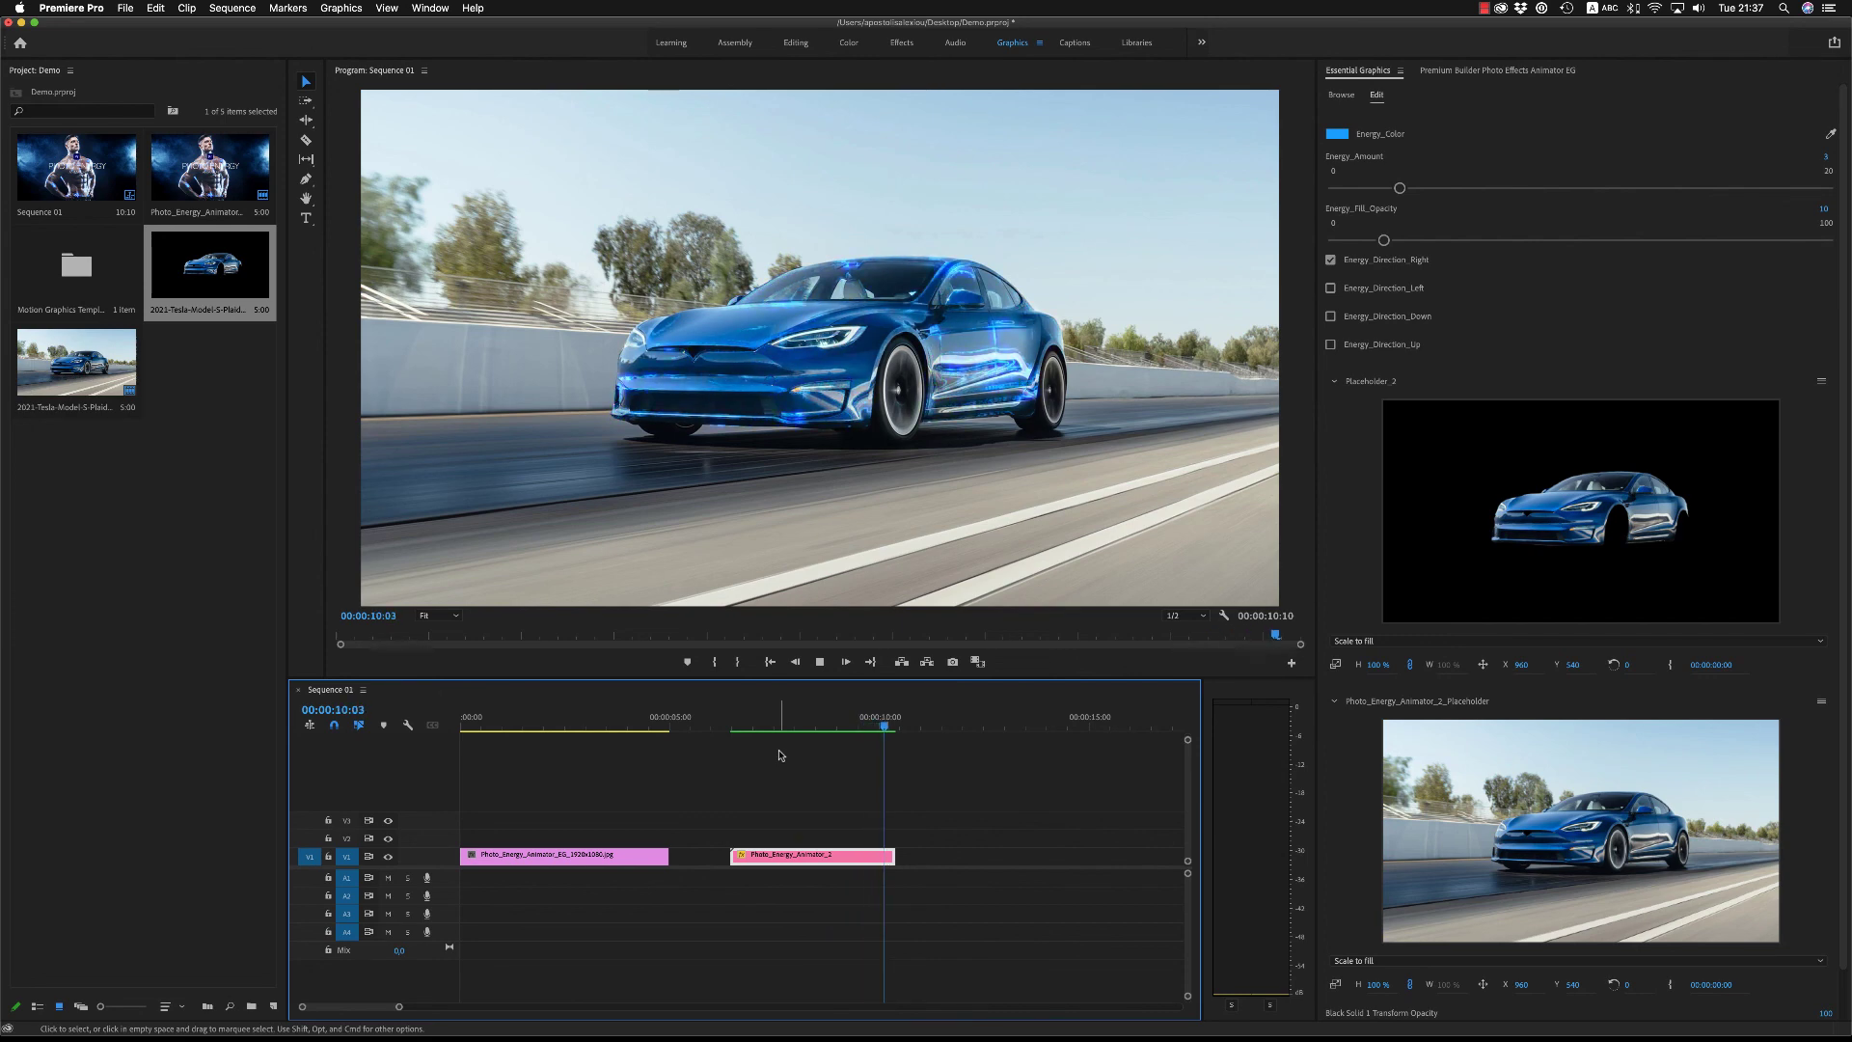
pyautogui.click(763, 727)
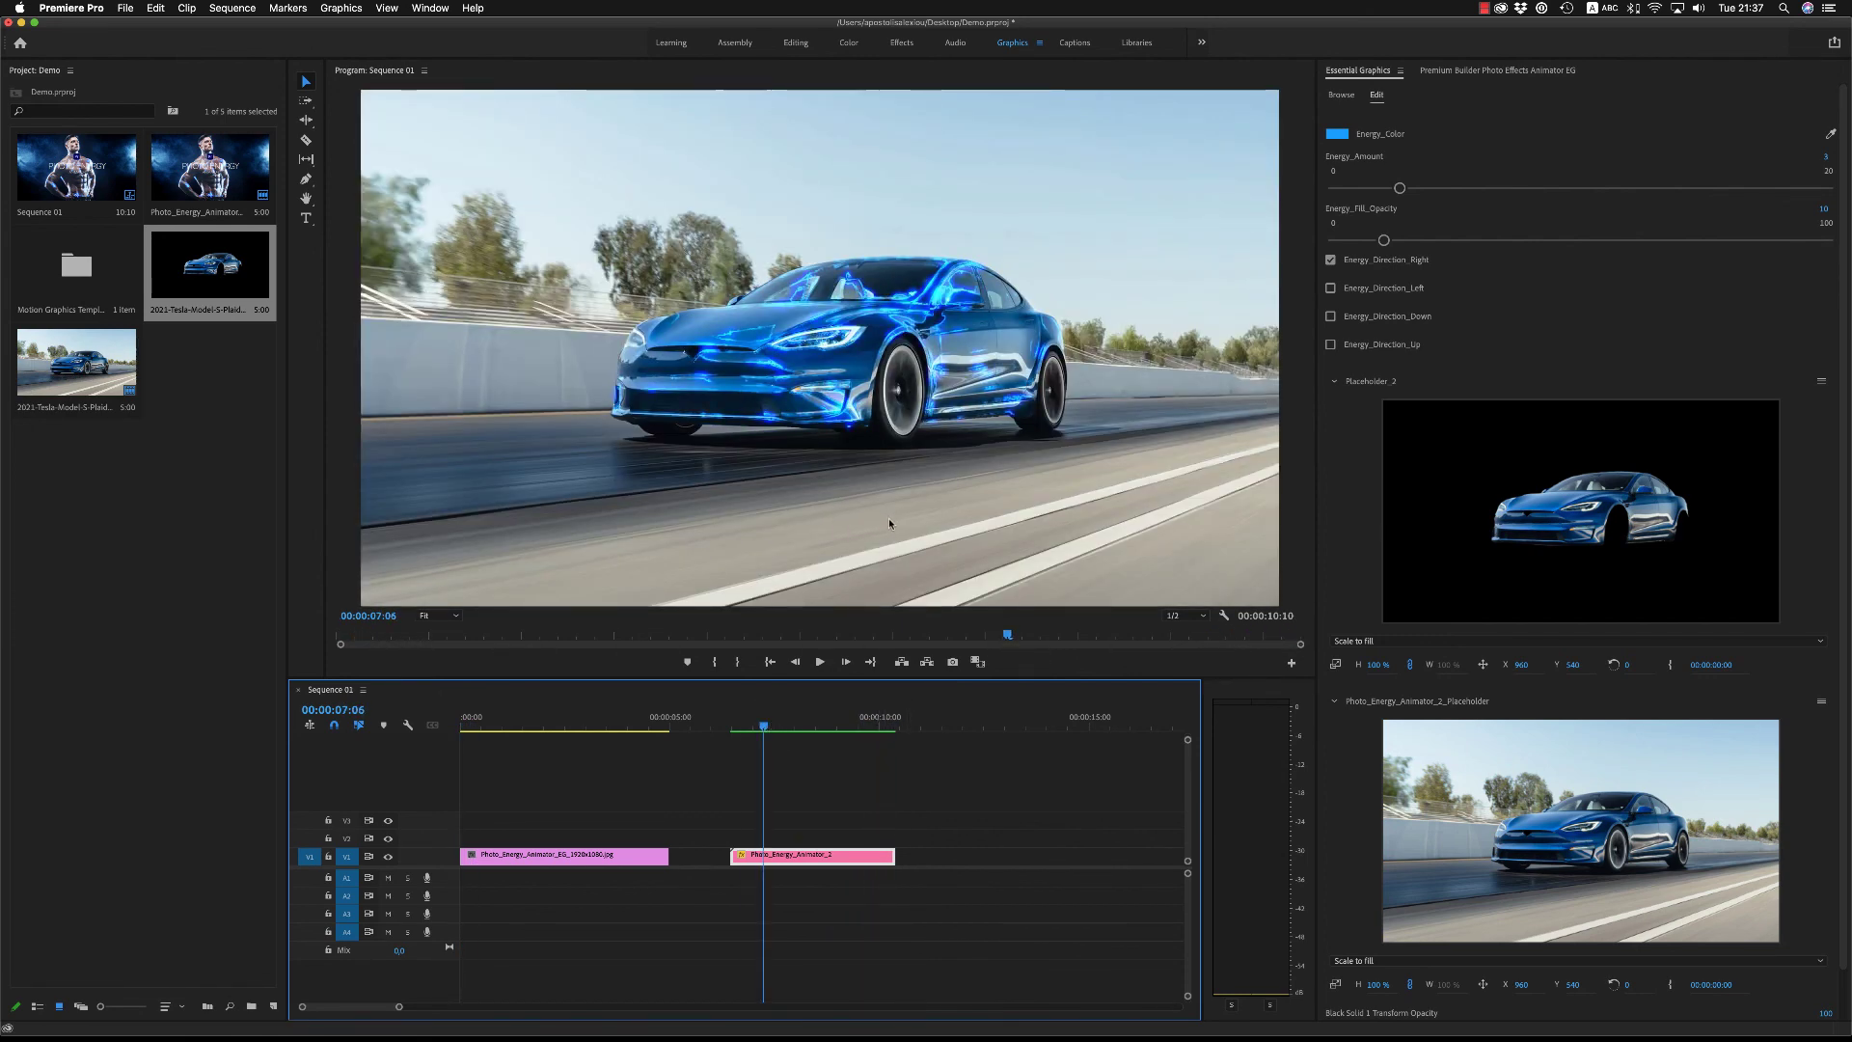
pyautogui.click(753, 724)
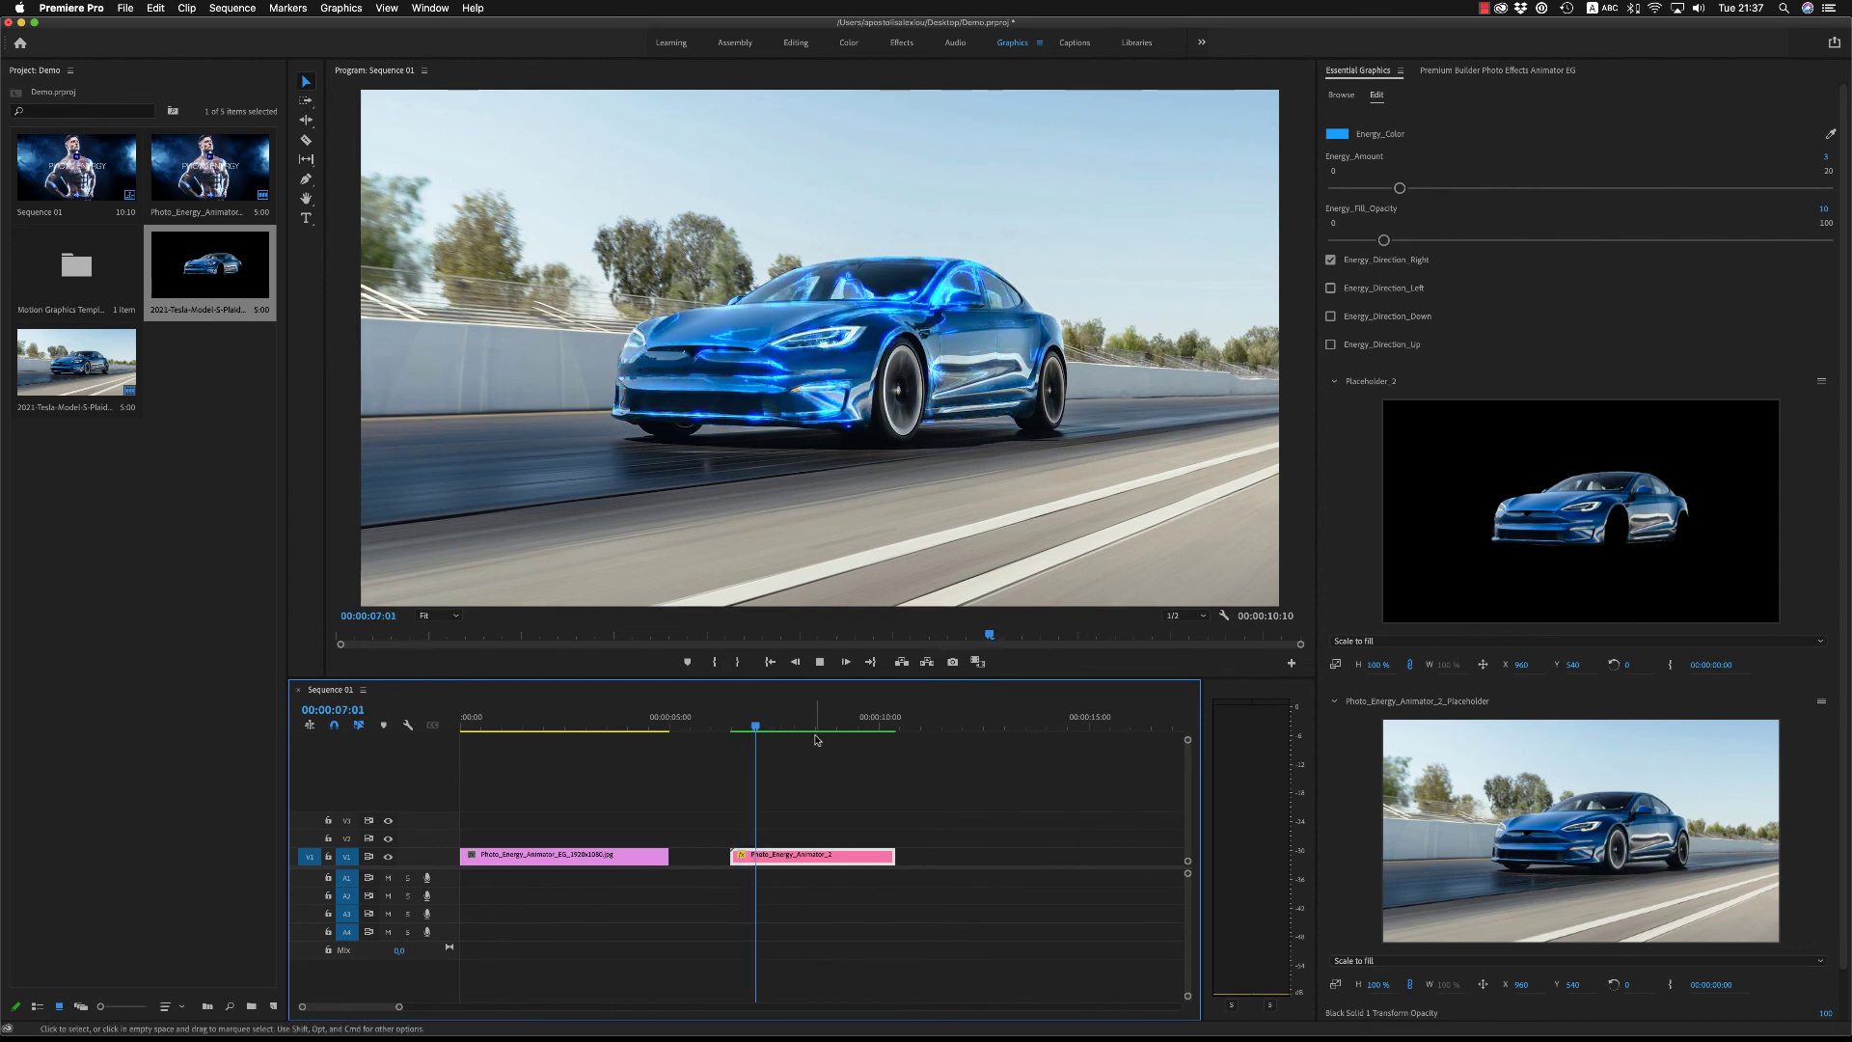
pyautogui.click(745, 724)
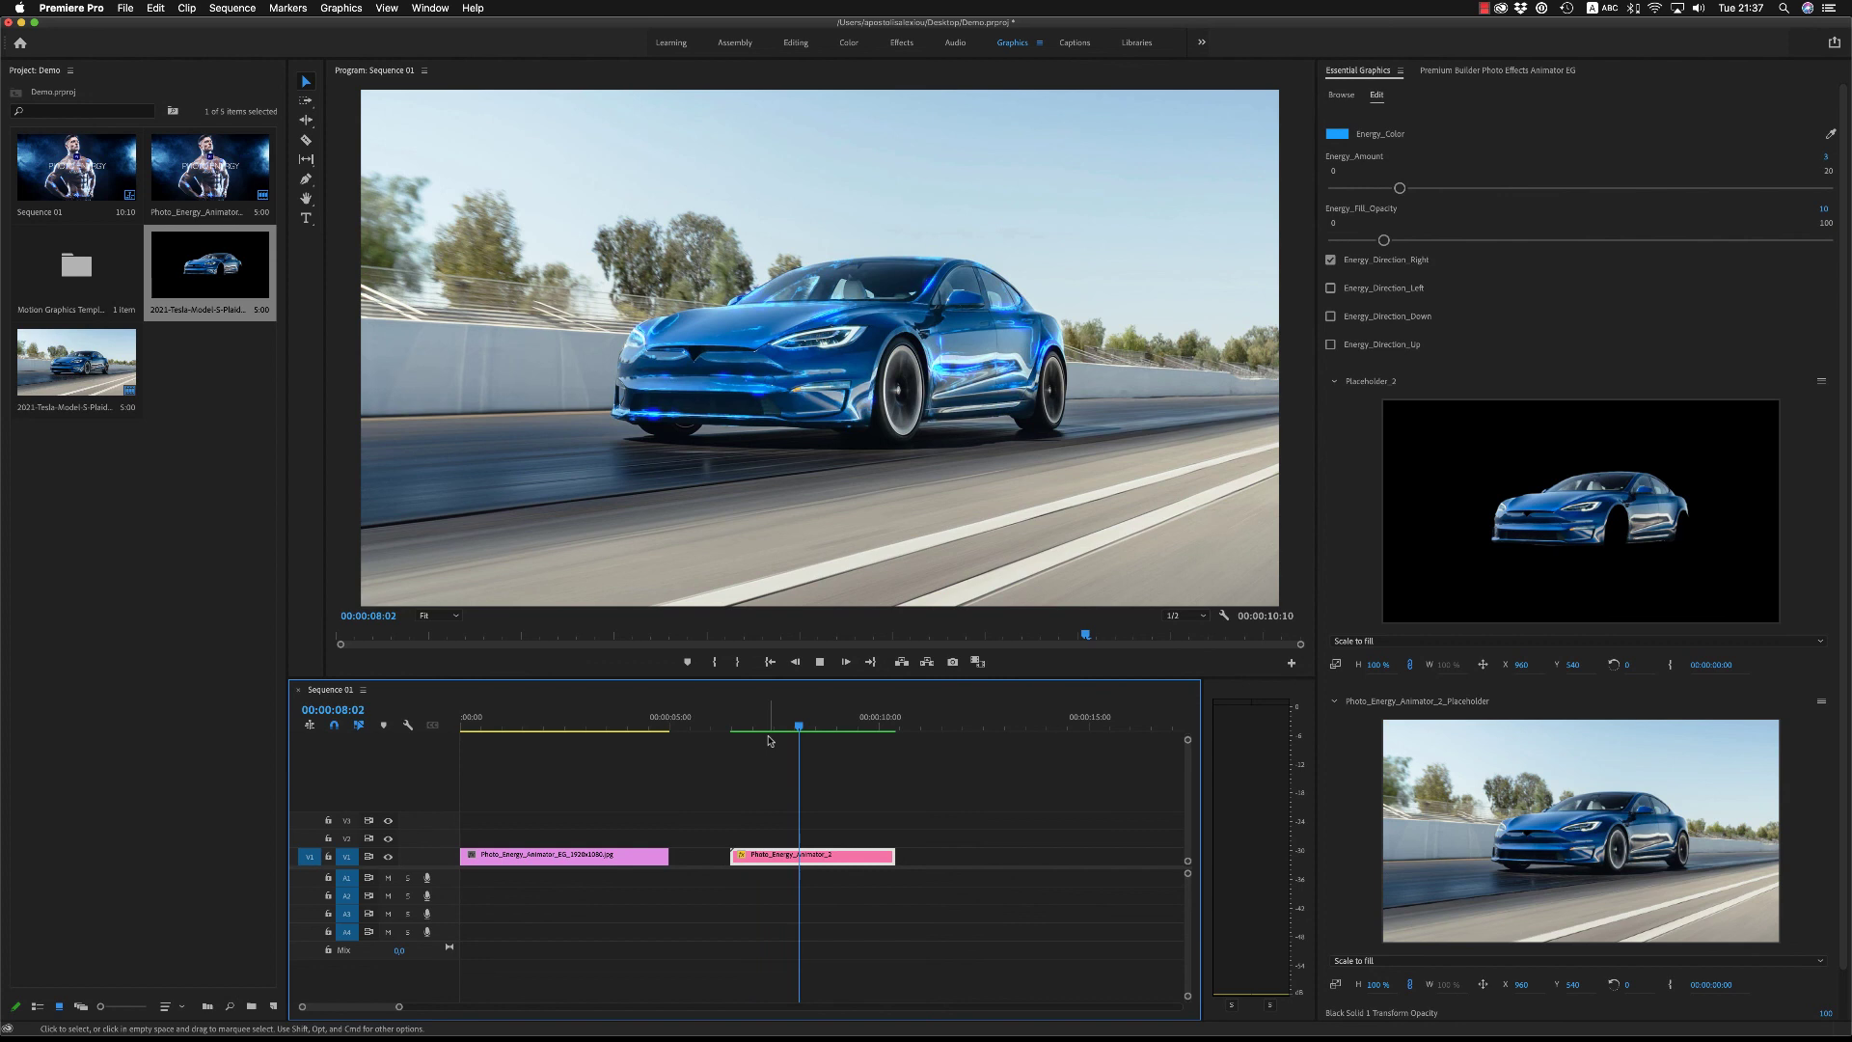